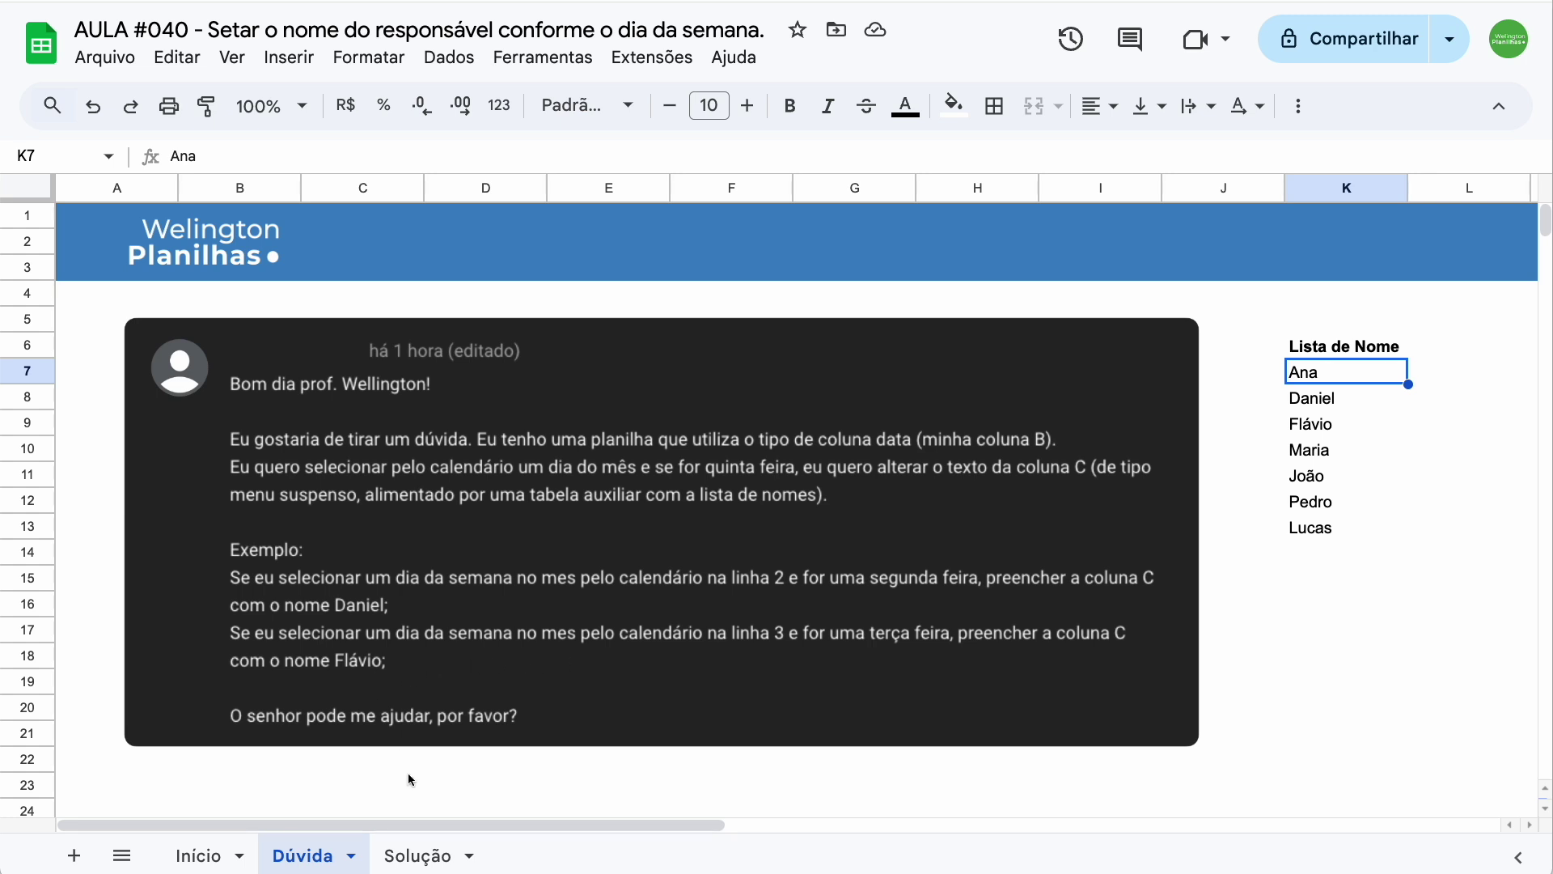
Step: On the Solução sheet, enter the headers "Data" in B6 and "Nome" in C6
{"action": "left_click", "coordinate": [417, 852]}
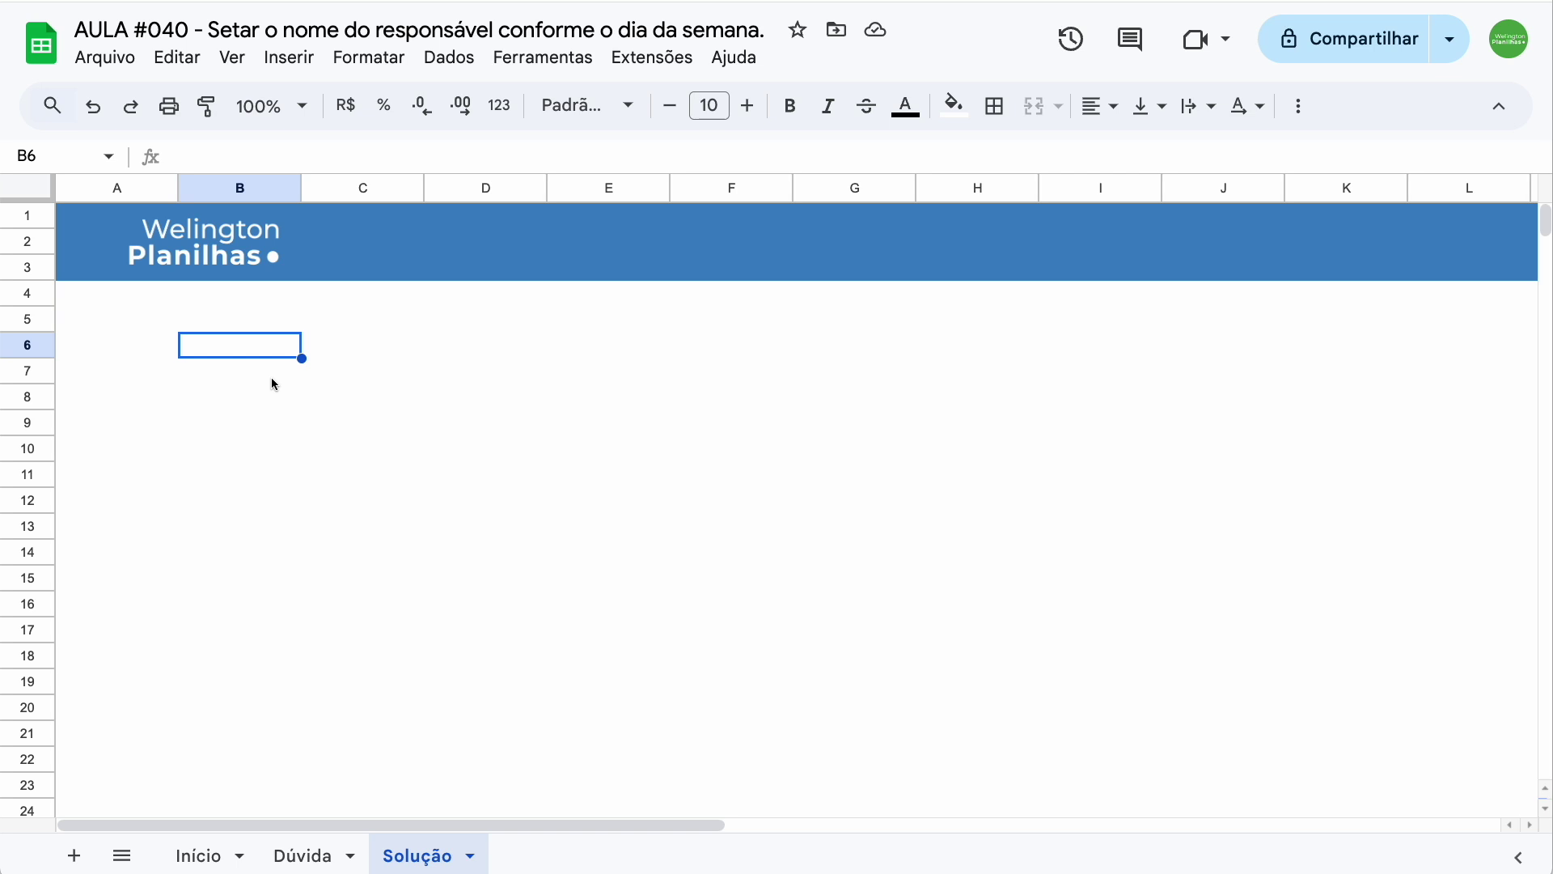
{"action": "type", "text": "Data"}
{"action": "key", "text": "Tab"}
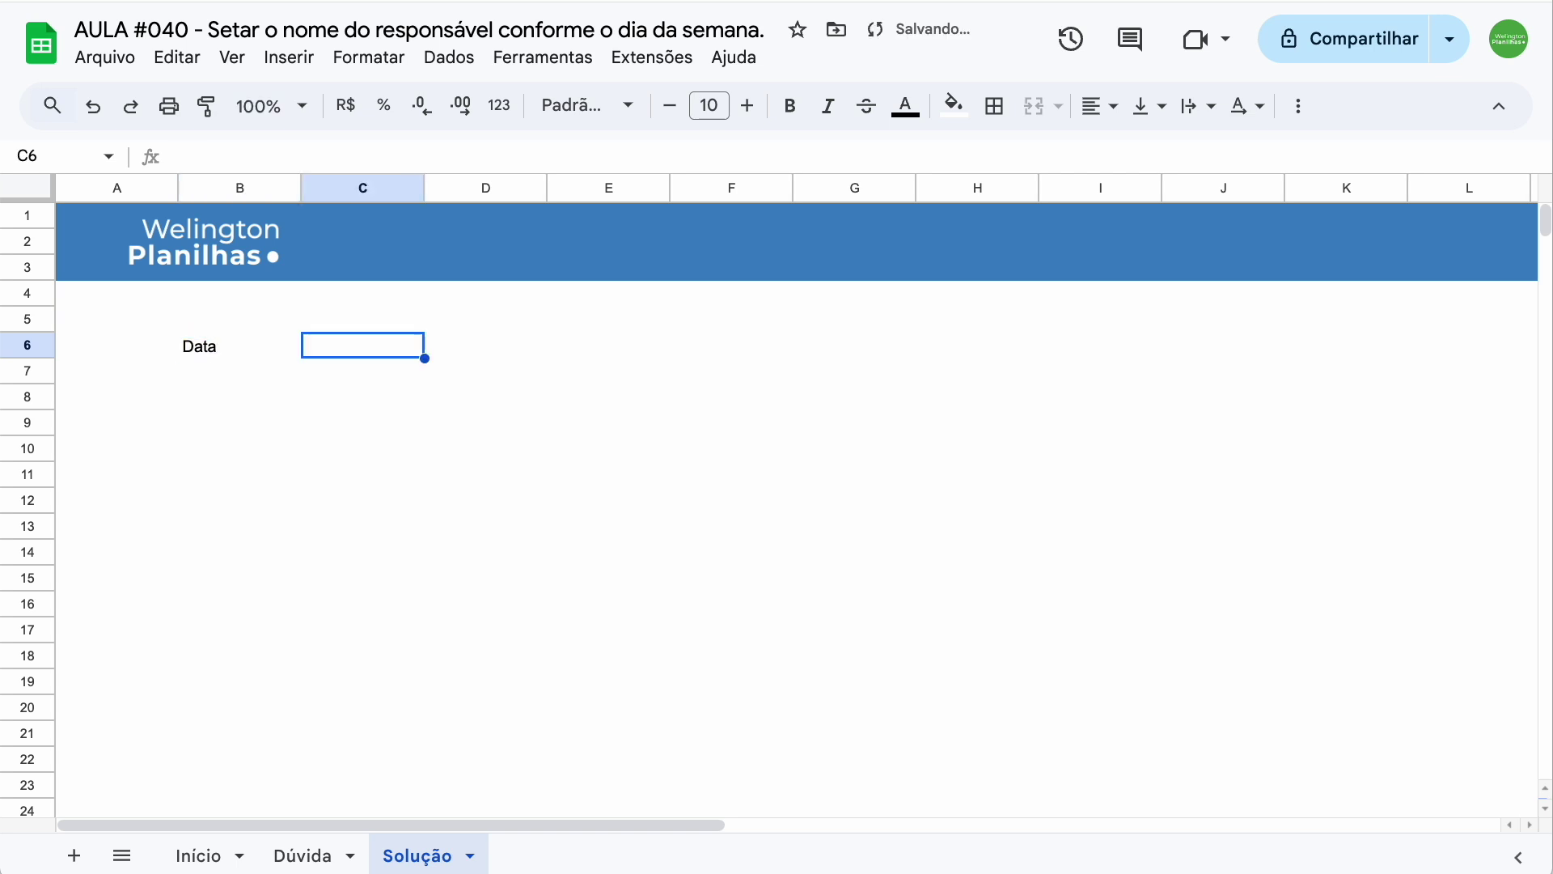
{"action": "type", "text": "Nome"}
{"action": "key", "text": "Return"}
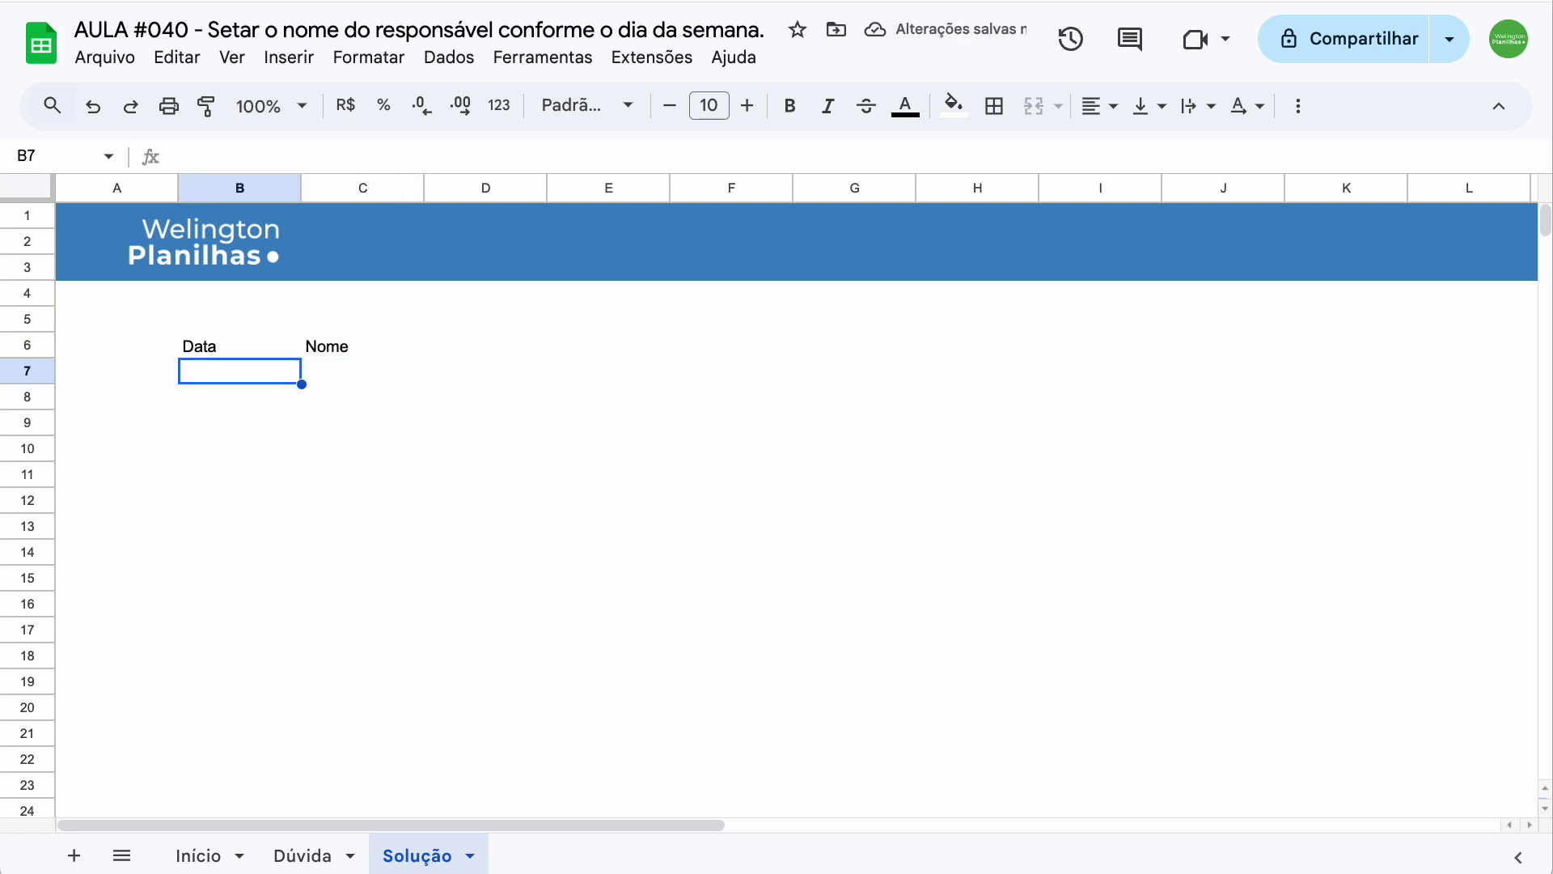
Step: Enter the date 01/01/2025 in B7 and check that the cell offers a calendar picker, leaving the date as entered
{"action": "type", "text": "01/01/"}
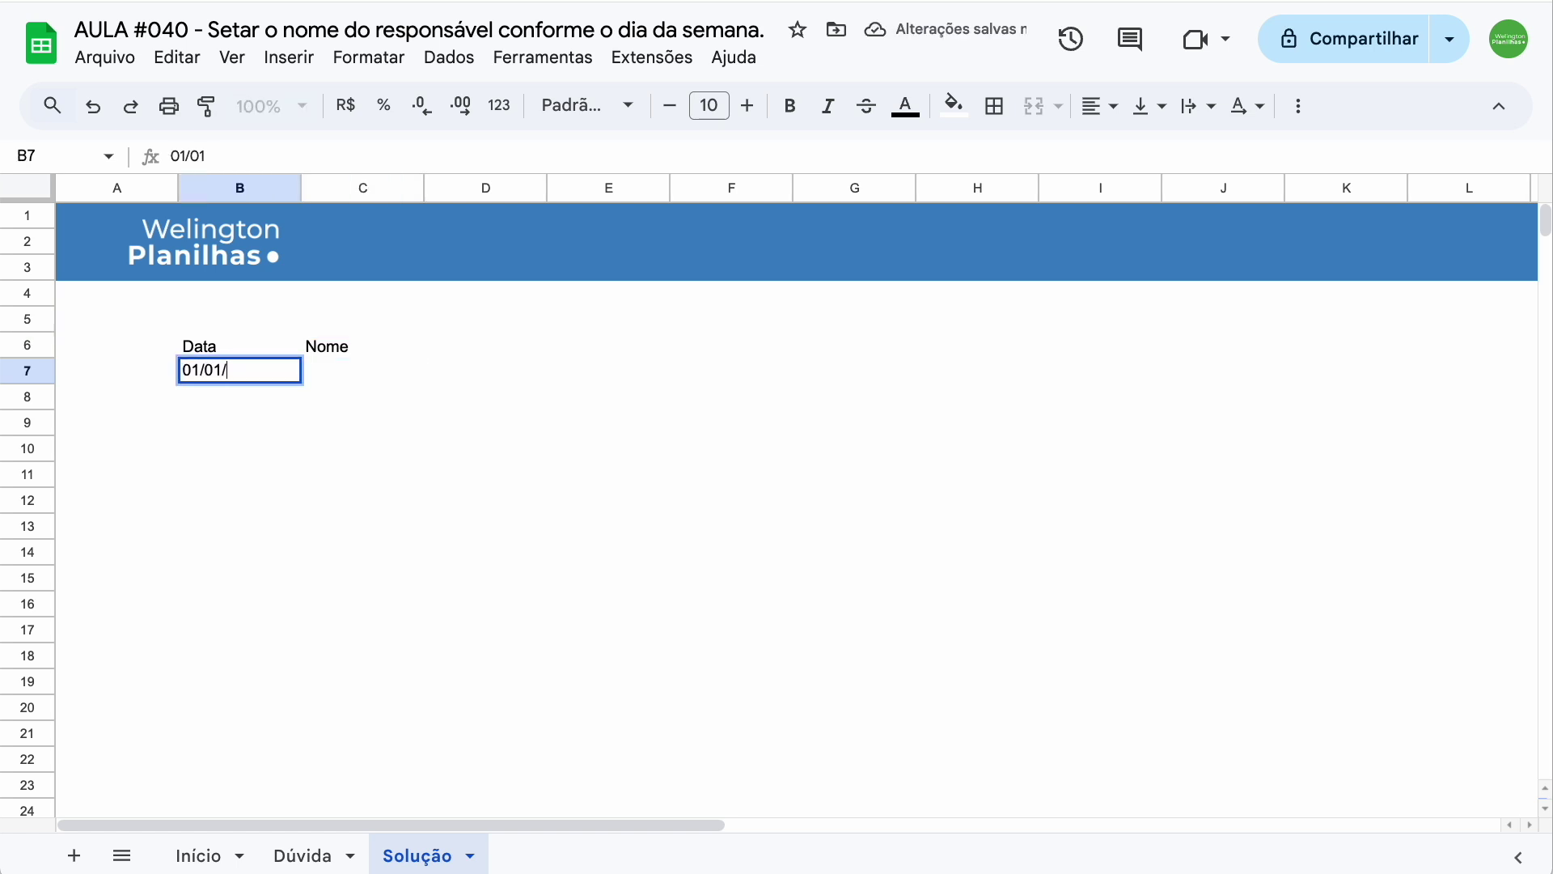
{"action": "type", "text": "2025"}
{"action": "key", "text": "Return"}
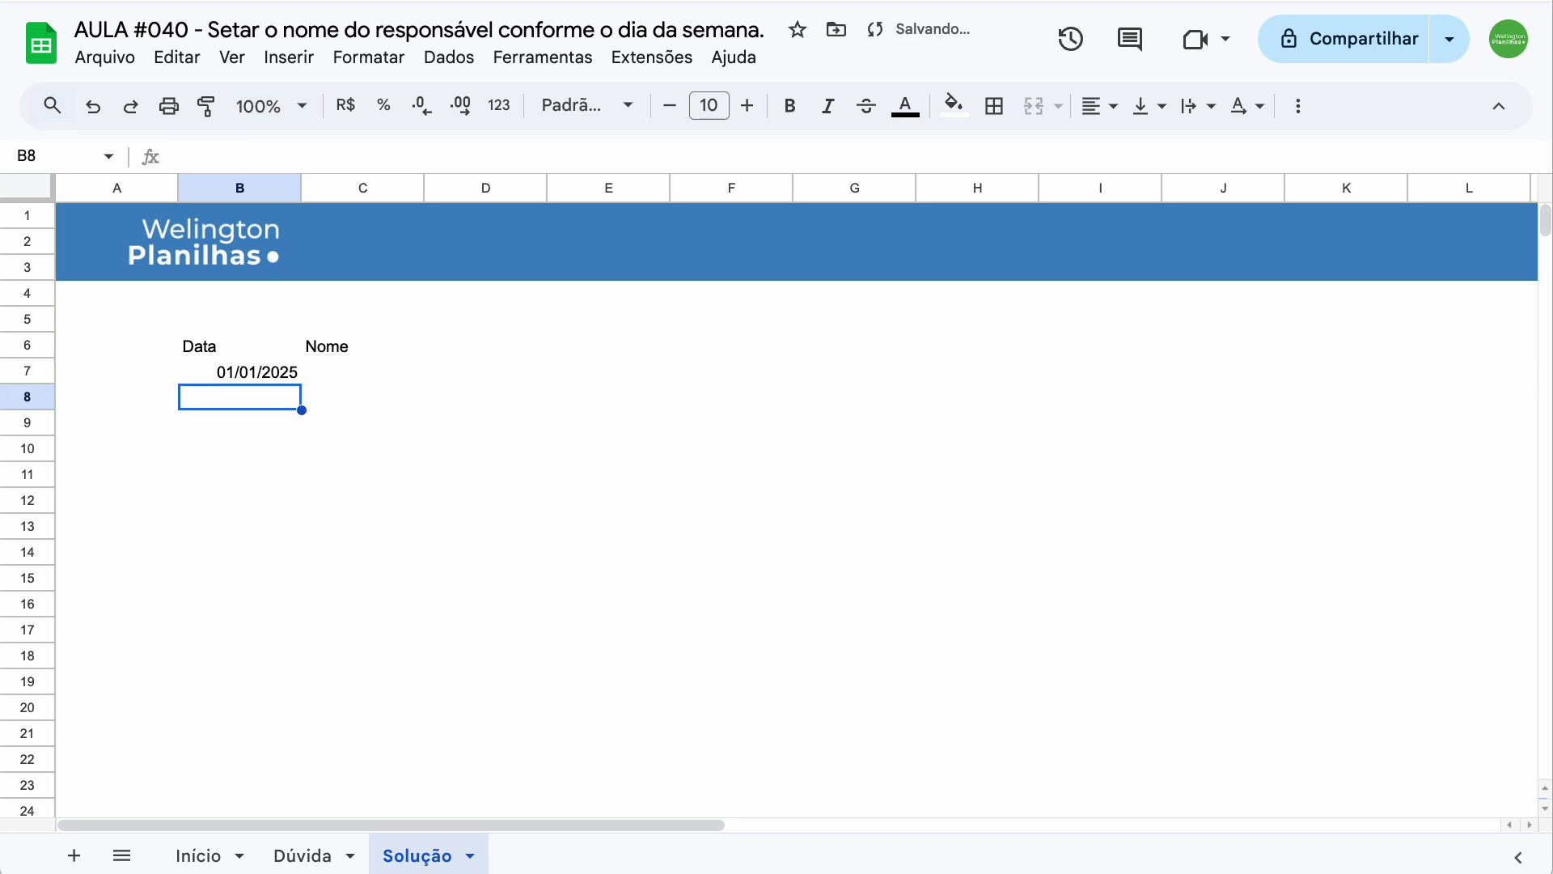
{"action": "key", "text": "Up"}
{"action": "double_click", "coordinate": [267, 374]}
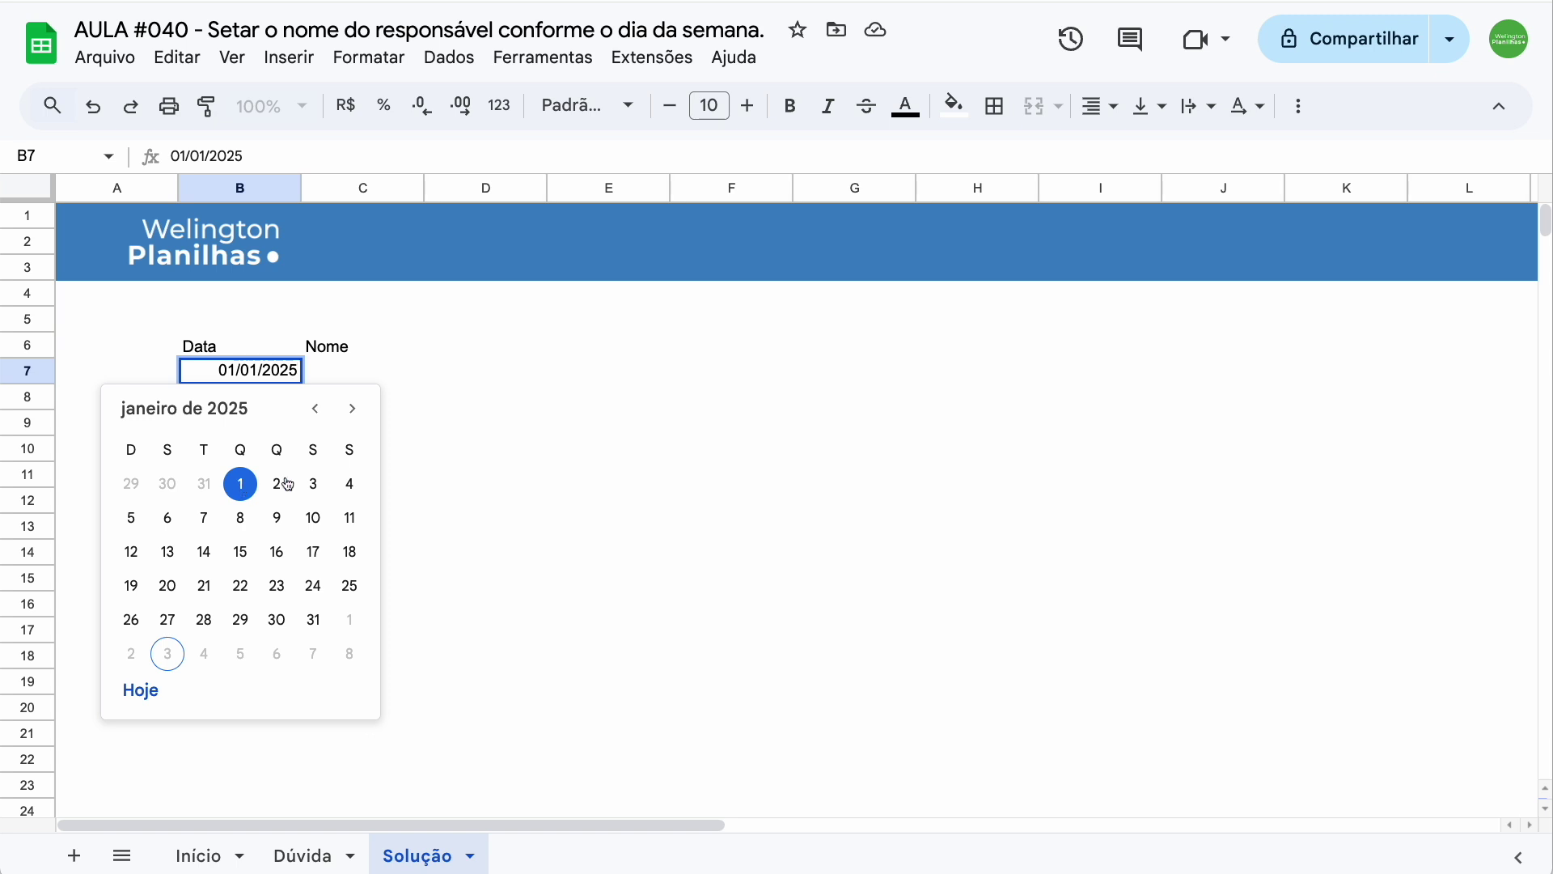
{"action": "key", "text": "Escape"}
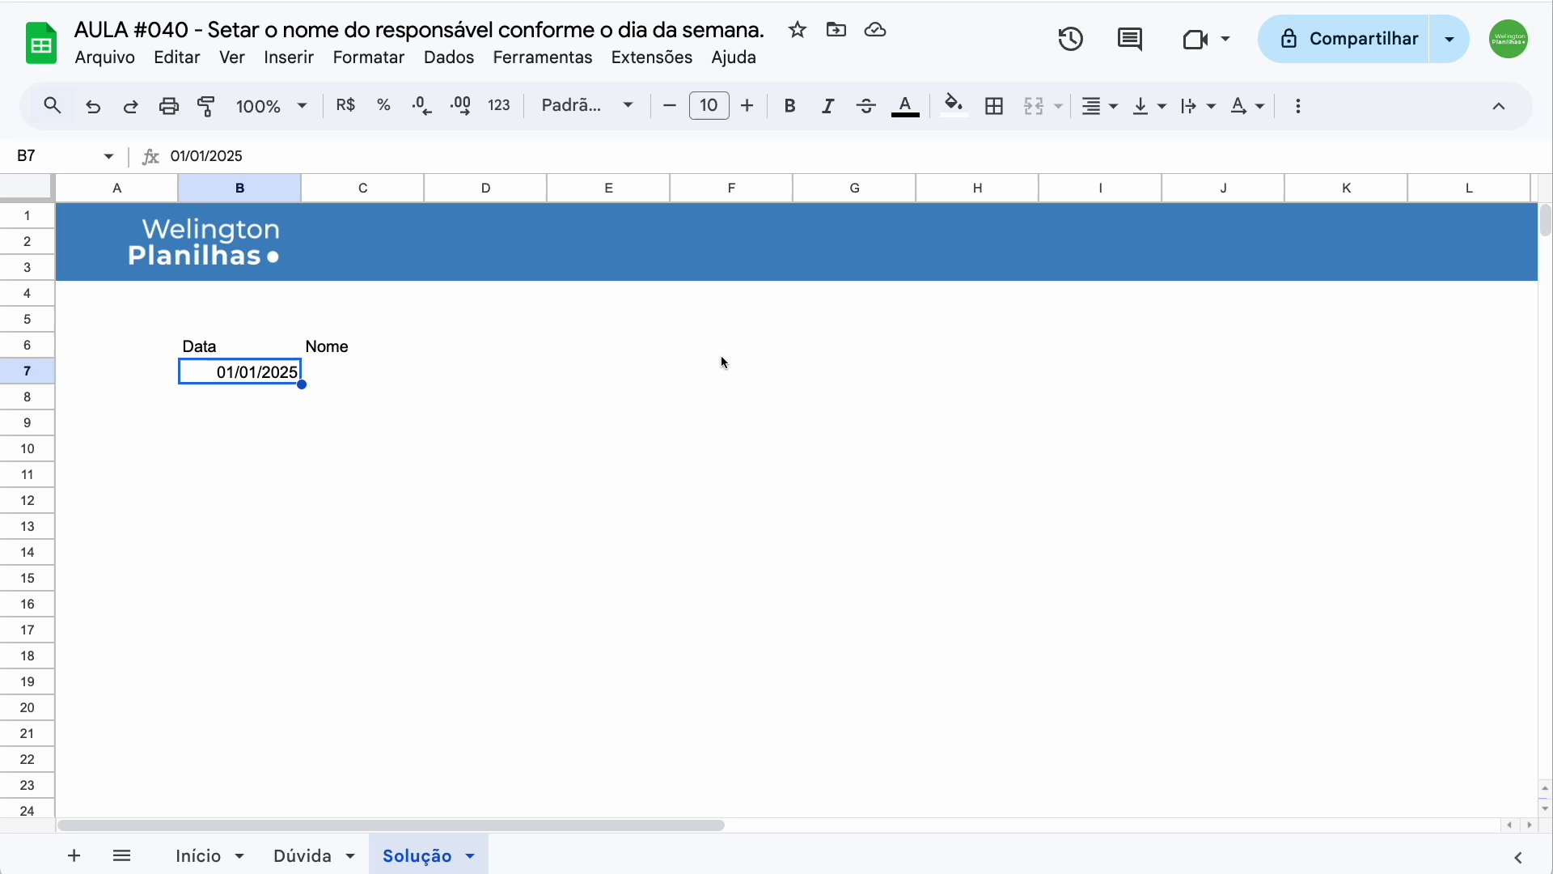
Step: Enter the header "Lista de nomes" in E6 and copy the names from K7:K13 of the Dúvida sheet into E7:E13
{"action": "left_click", "coordinate": [628, 343]}
{"action": "type", "text": "Lista de nomes"}
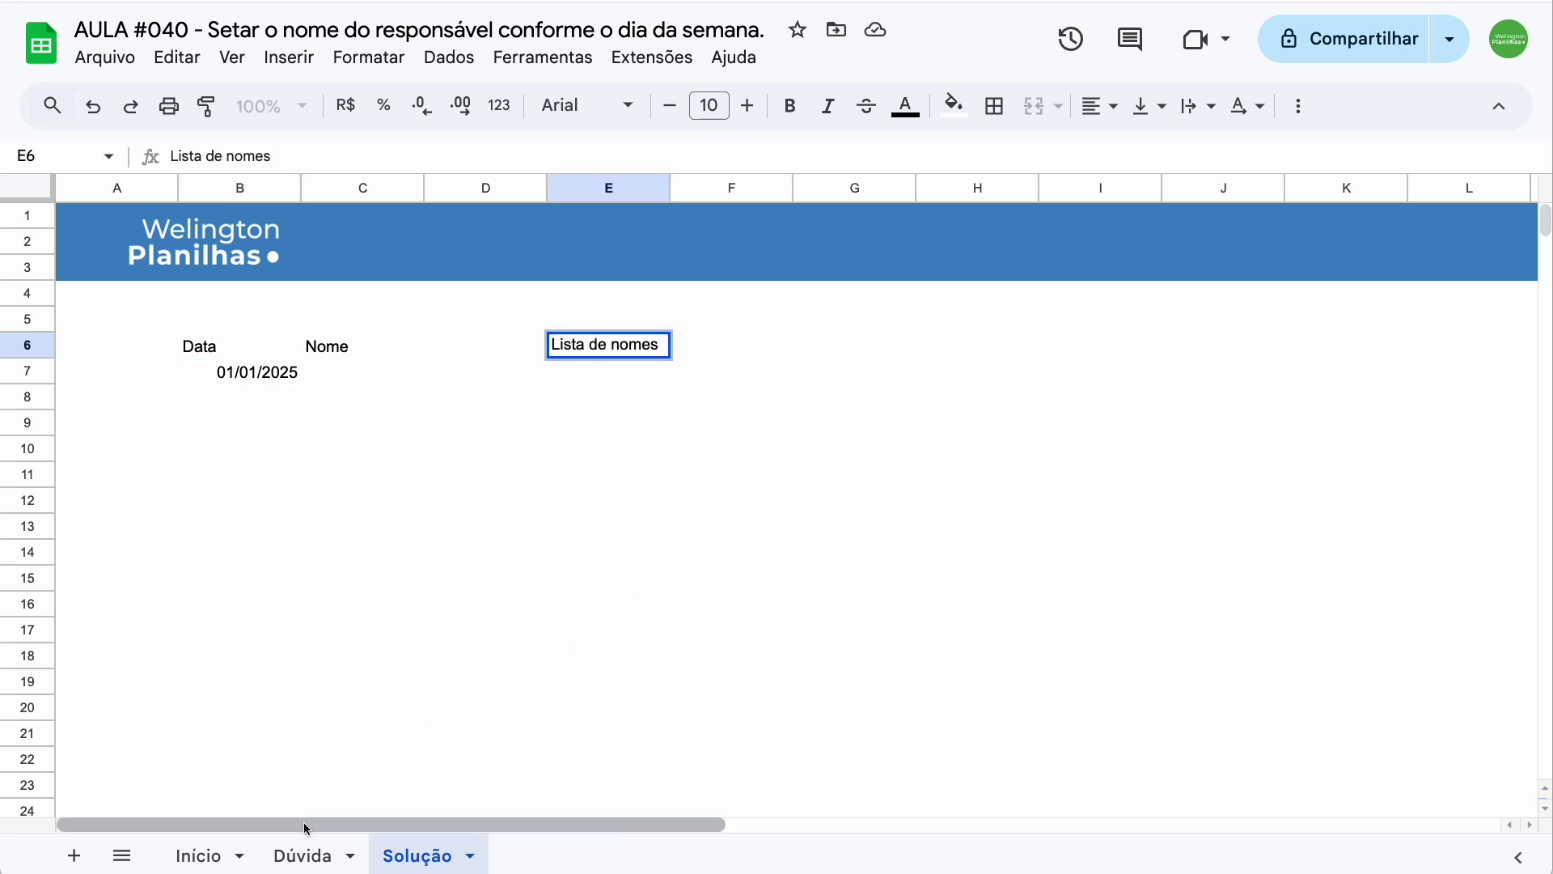
{"action": "left_click", "coordinate": [305, 851]}
{"action": "left_click_drag", "start_coordinate": [1318, 371], "coordinate": [1321, 529]}
{"action": "key", "text": "ctrl+c"}
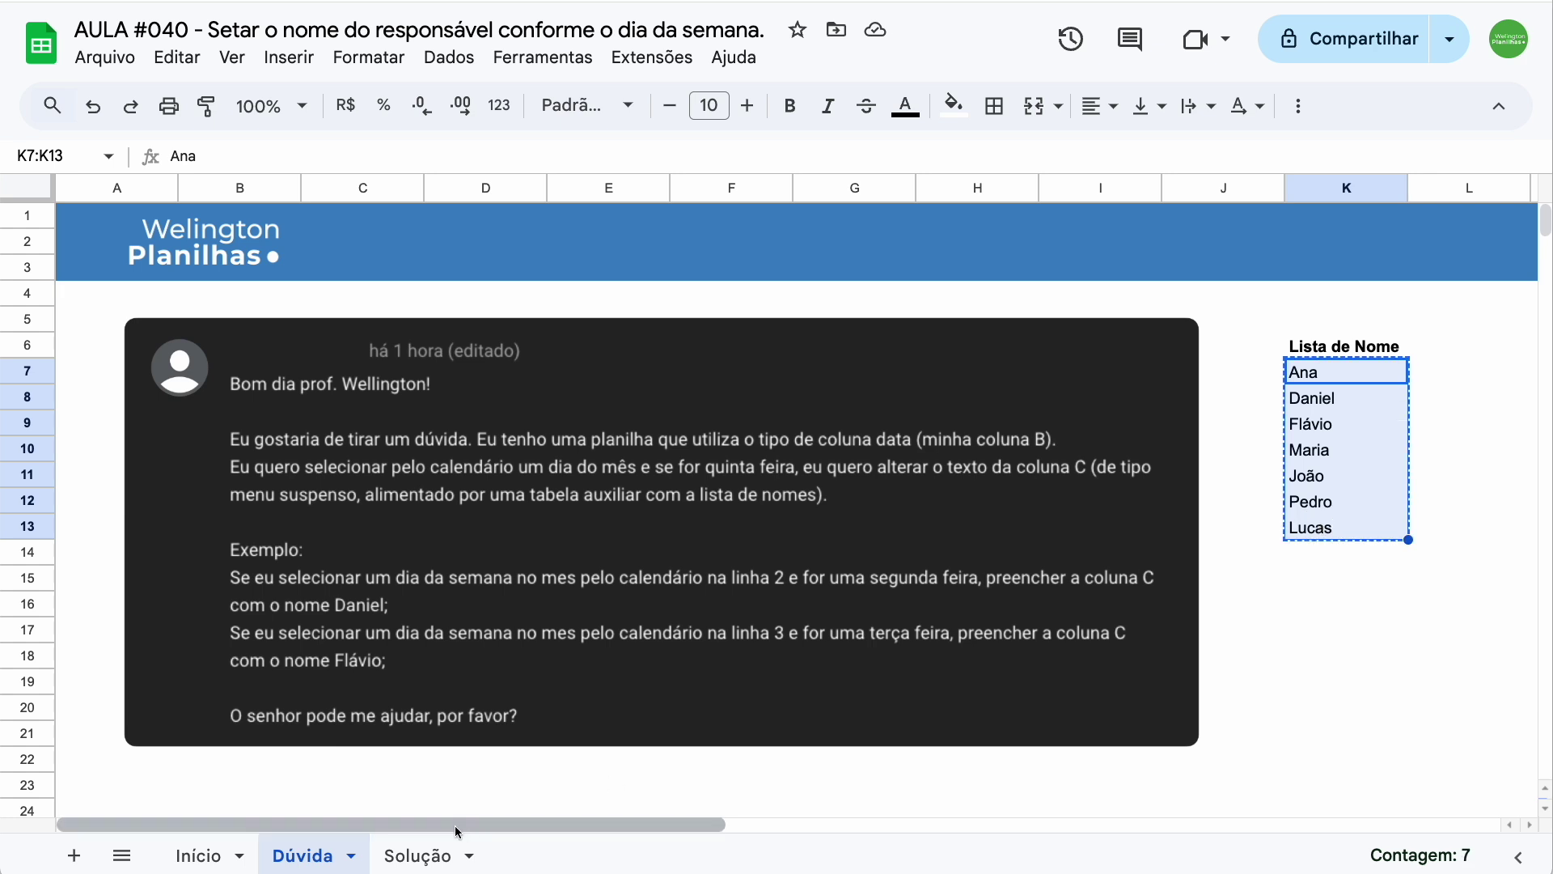
{"action": "left_click", "coordinate": [421, 855]}
{"action": "left_click", "coordinate": [593, 369]}
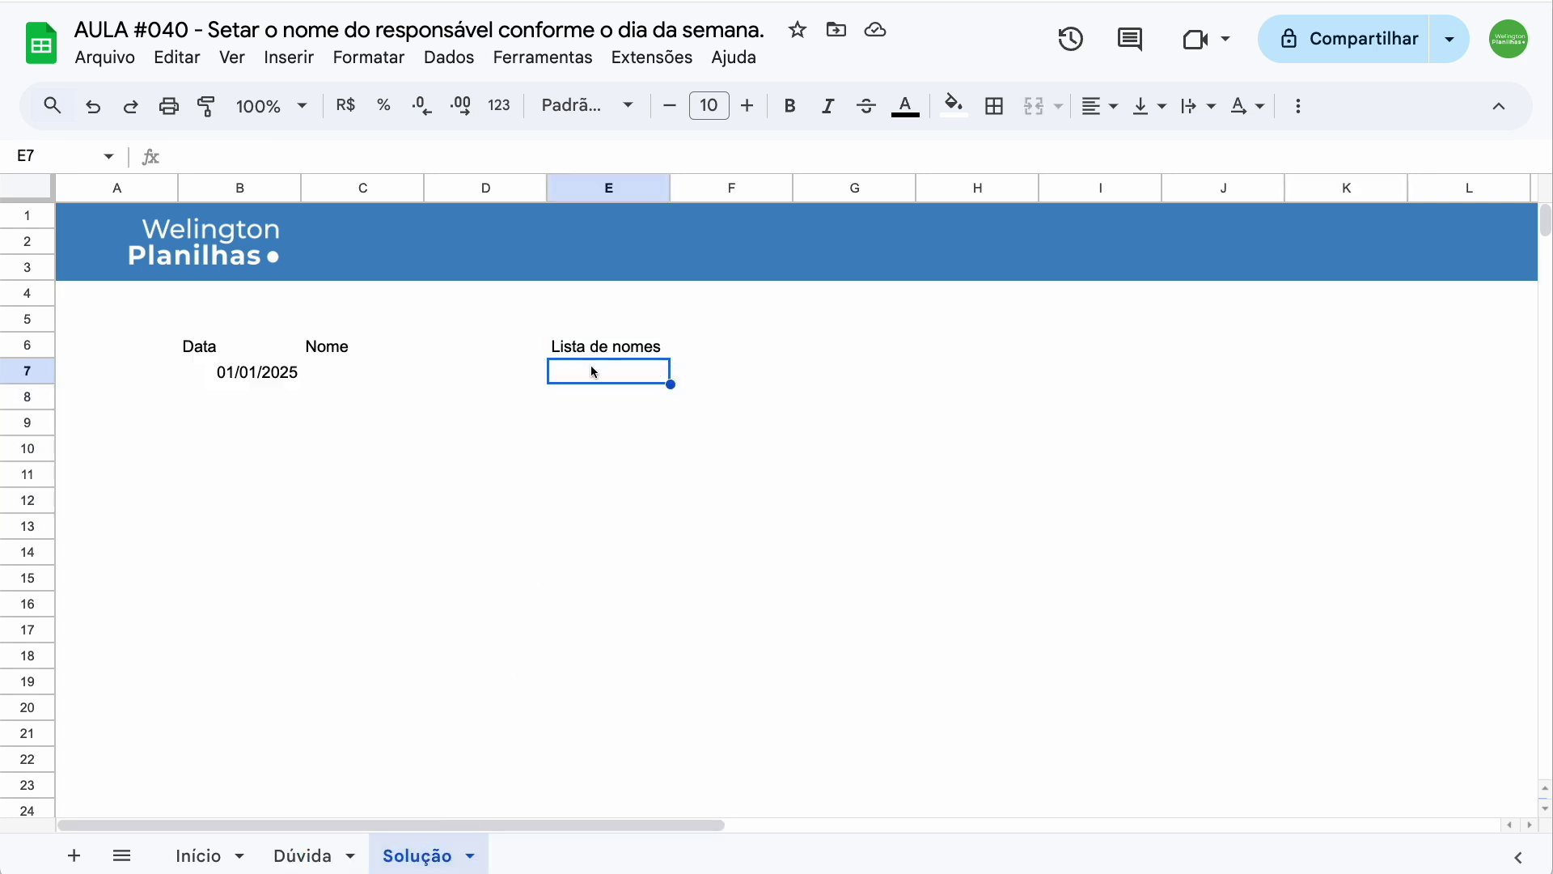
{"action": "key", "text": "ctrl+v"}
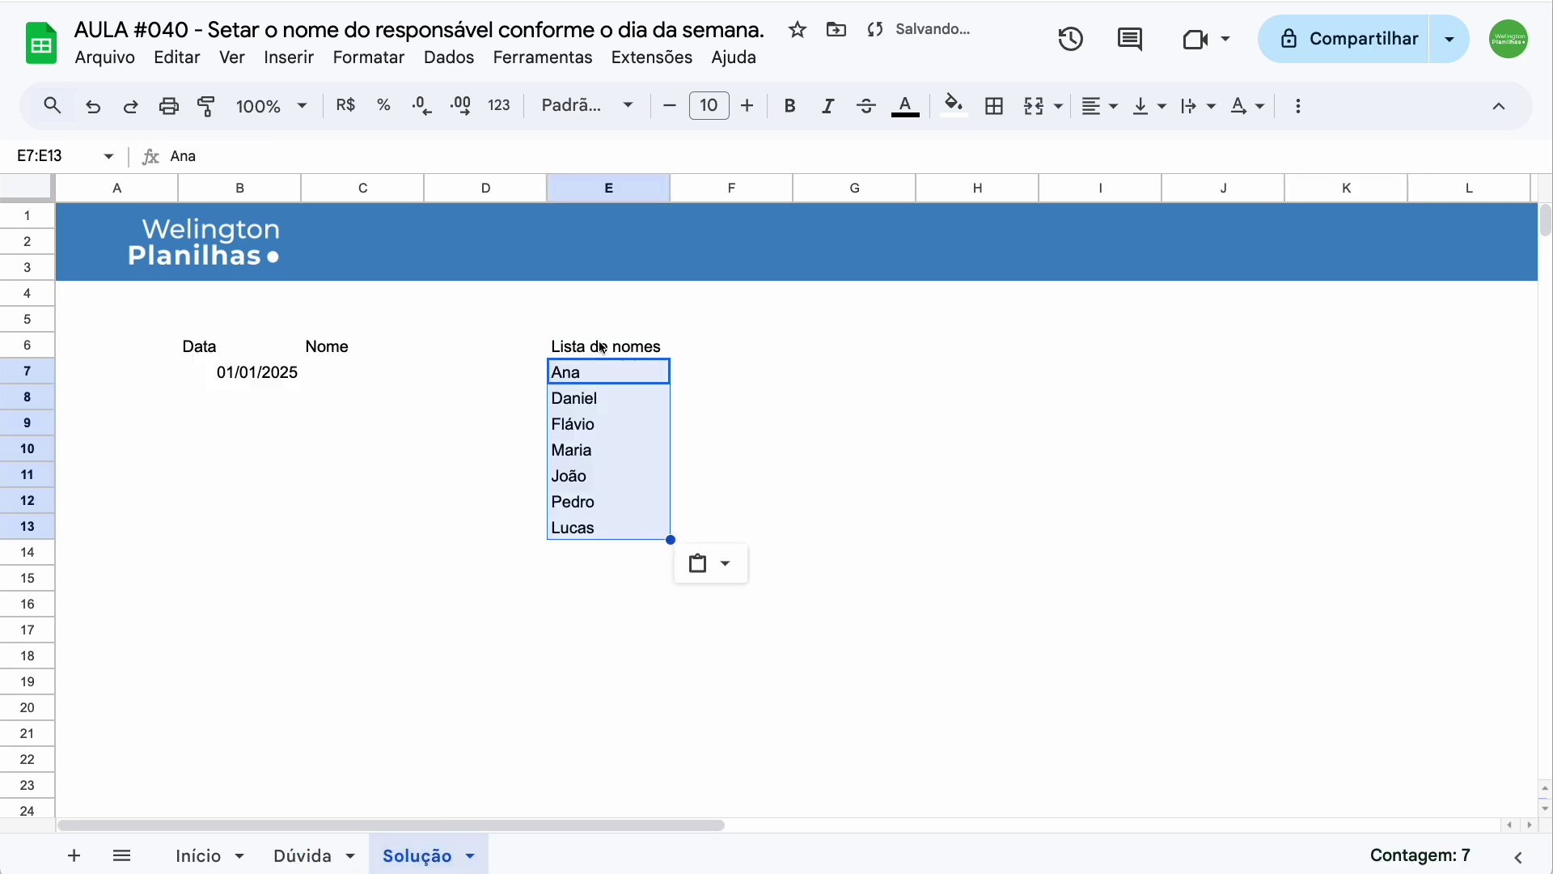
Step: Insert a dropdown list in C7 with the criterion "Menu suspenso (de um intervalo)"
{"action": "left_click", "coordinate": [344, 377]}
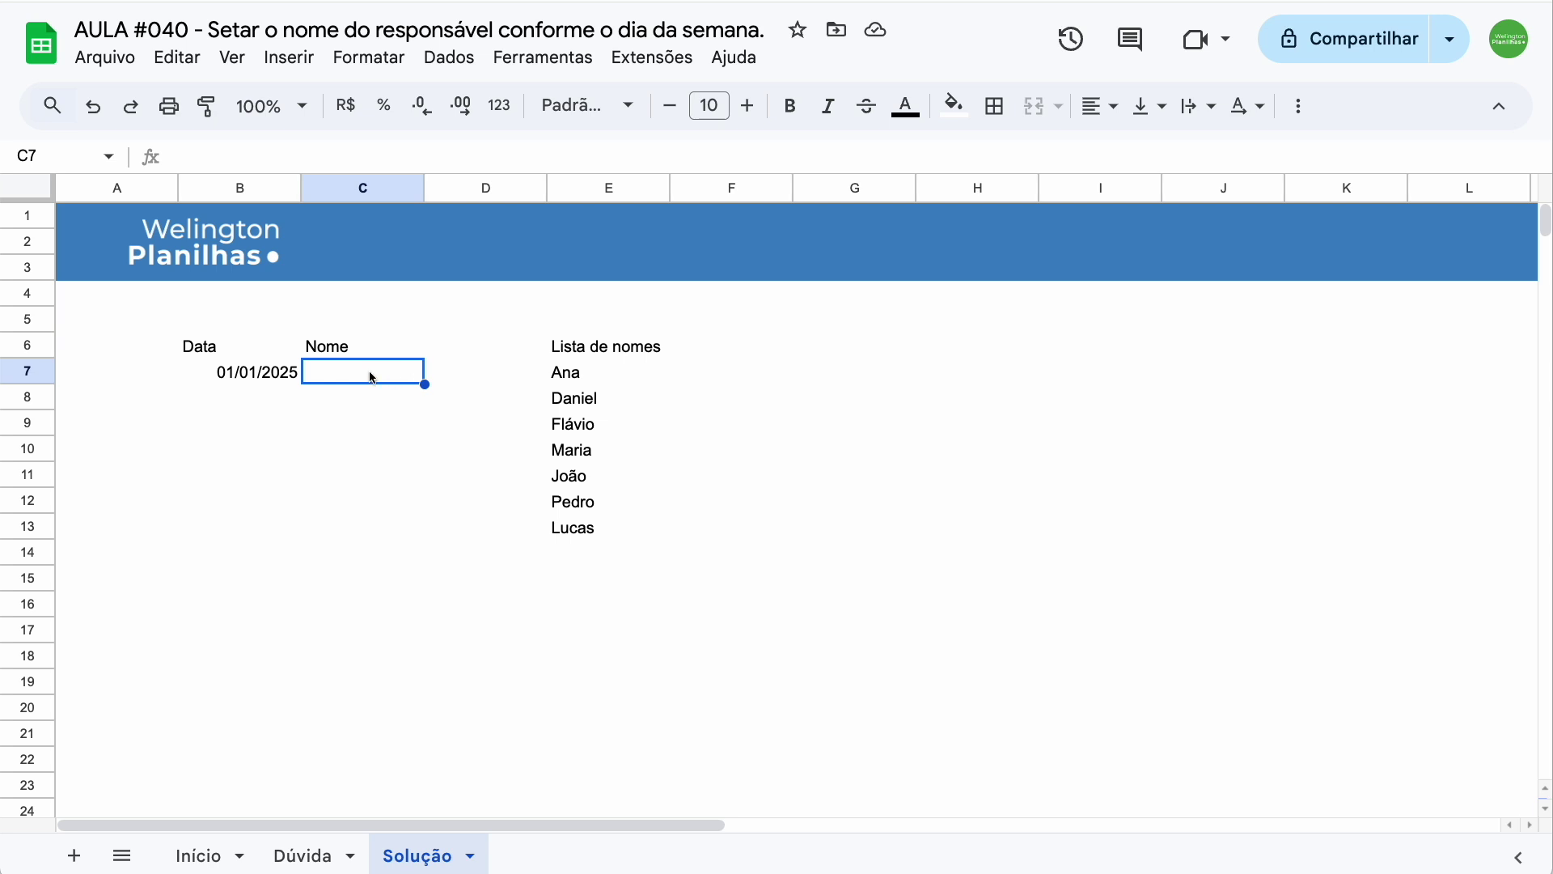
{"action": "left_click", "coordinate": [285, 59]}
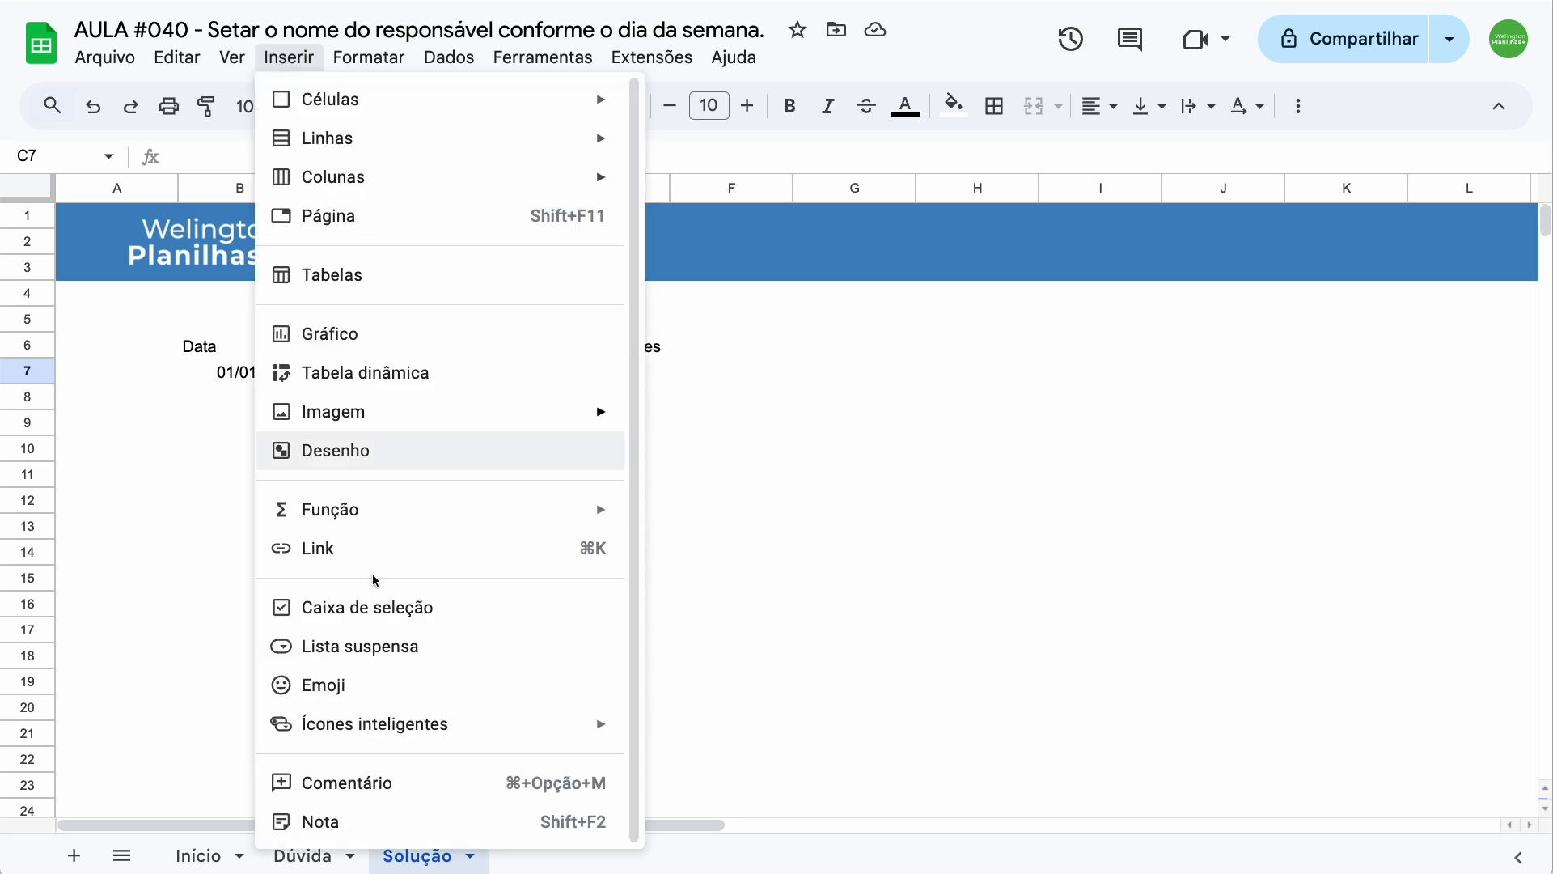
{"action": "left_click", "coordinate": [437, 647]}
{"action": "left_click", "coordinate": [1456, 323]}
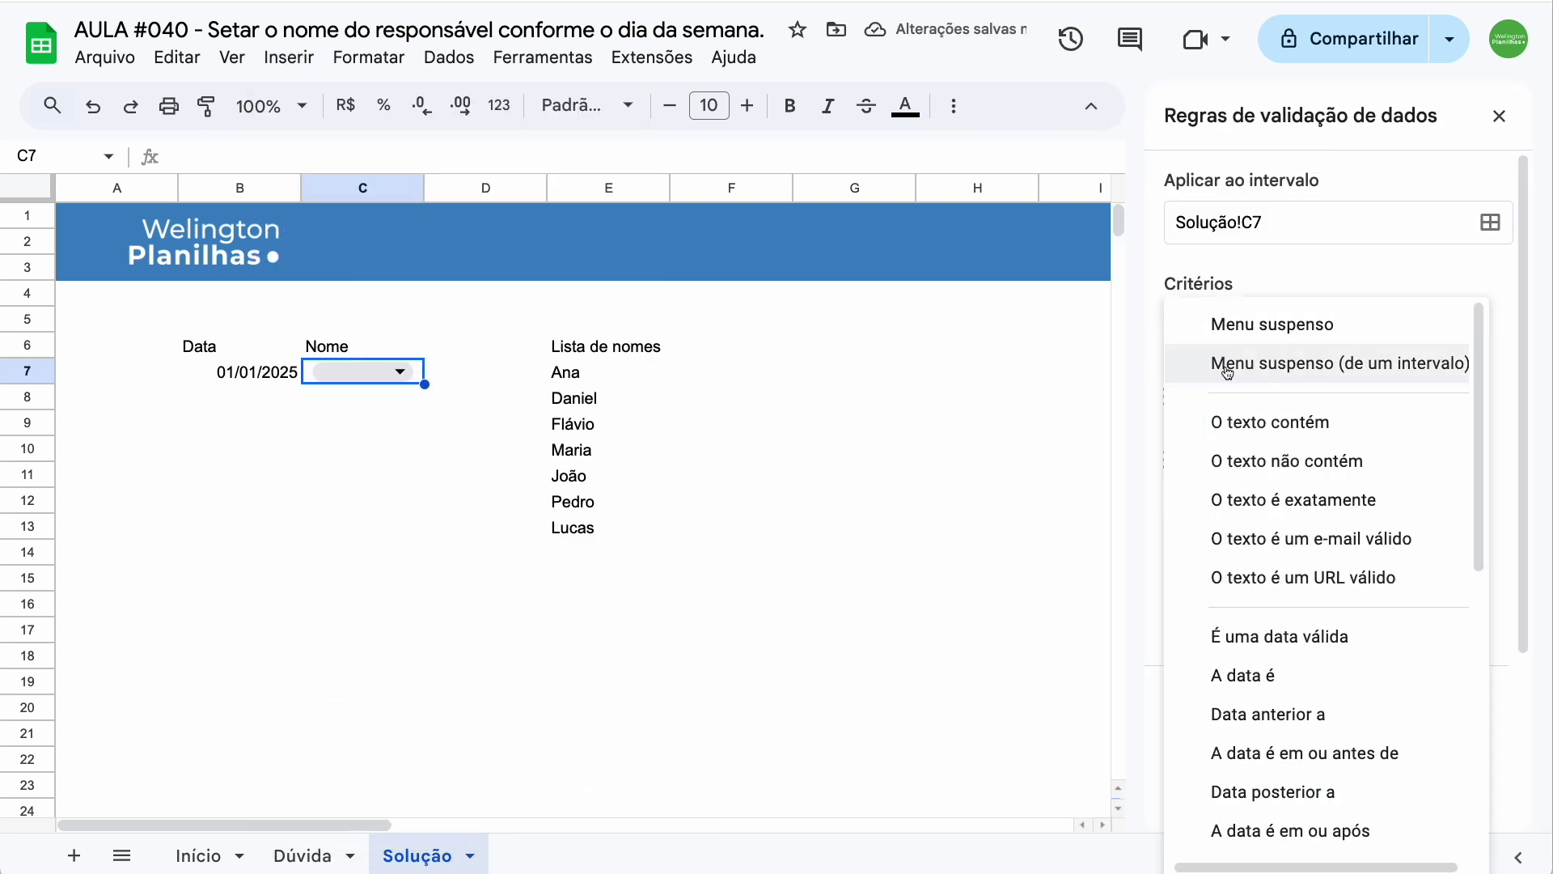
{"action": "left_click", "coordinate": [1421, 371]}
Step: Set the source range of C7's dropdown to Solução!E7:E14, check its options and save the validation rule
{"action": "left_click", "coordinate": [1467, 398]}
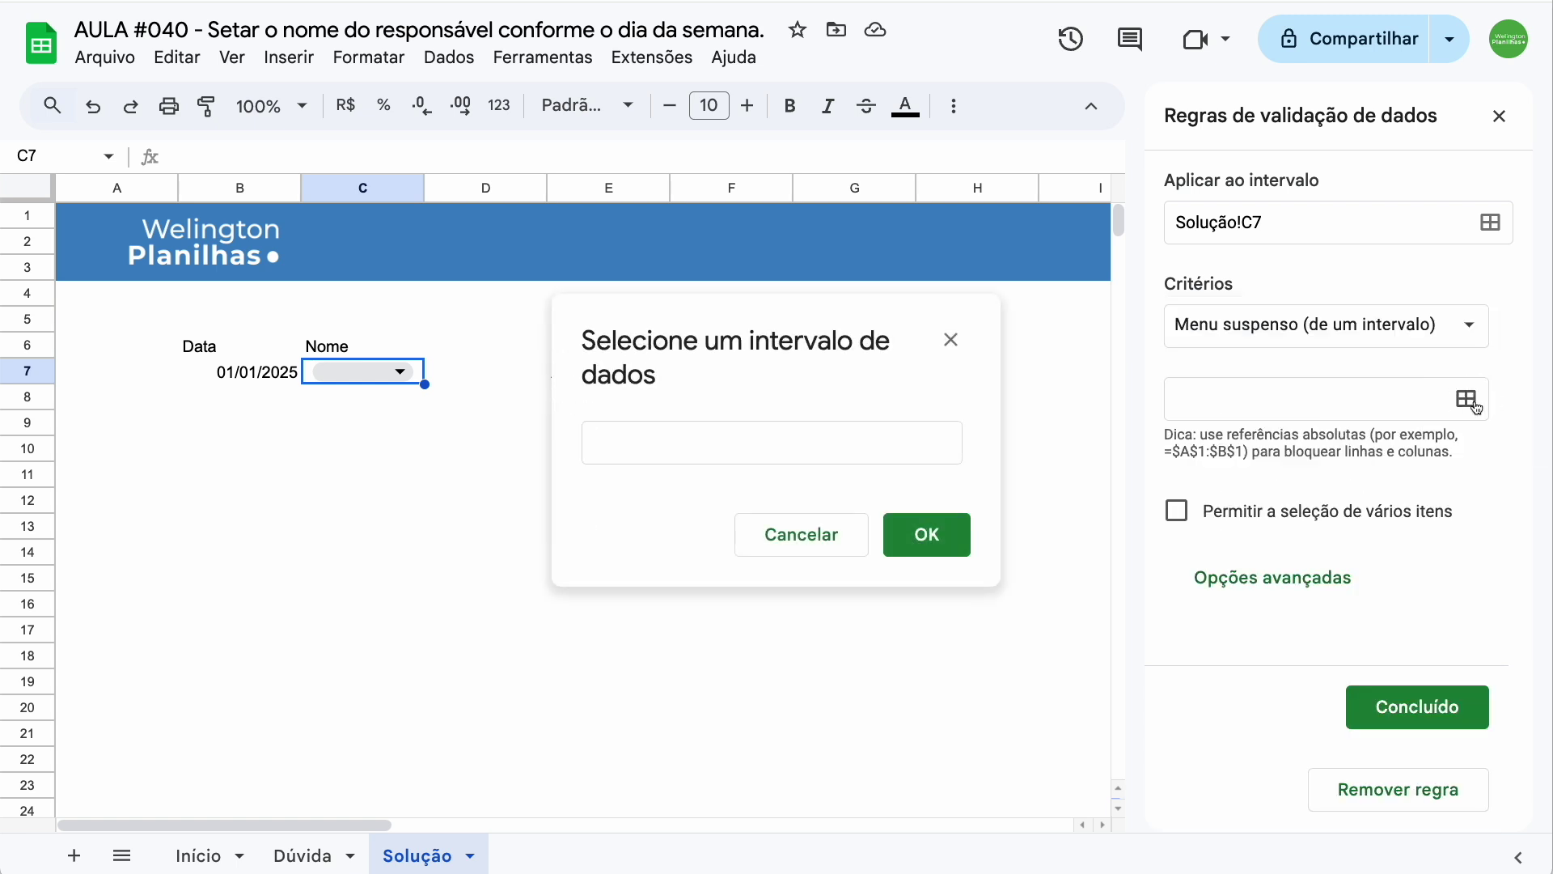
{"action": "left_click_drag", "start_coordinate": [759, 381], "coordinate": [299, 408]}
{"action": "left_click_drag", "start_coordinate": [590, 370], "coordinate": [592, 560]}
{"action": "left_click", "coordinate": [450, 571]}
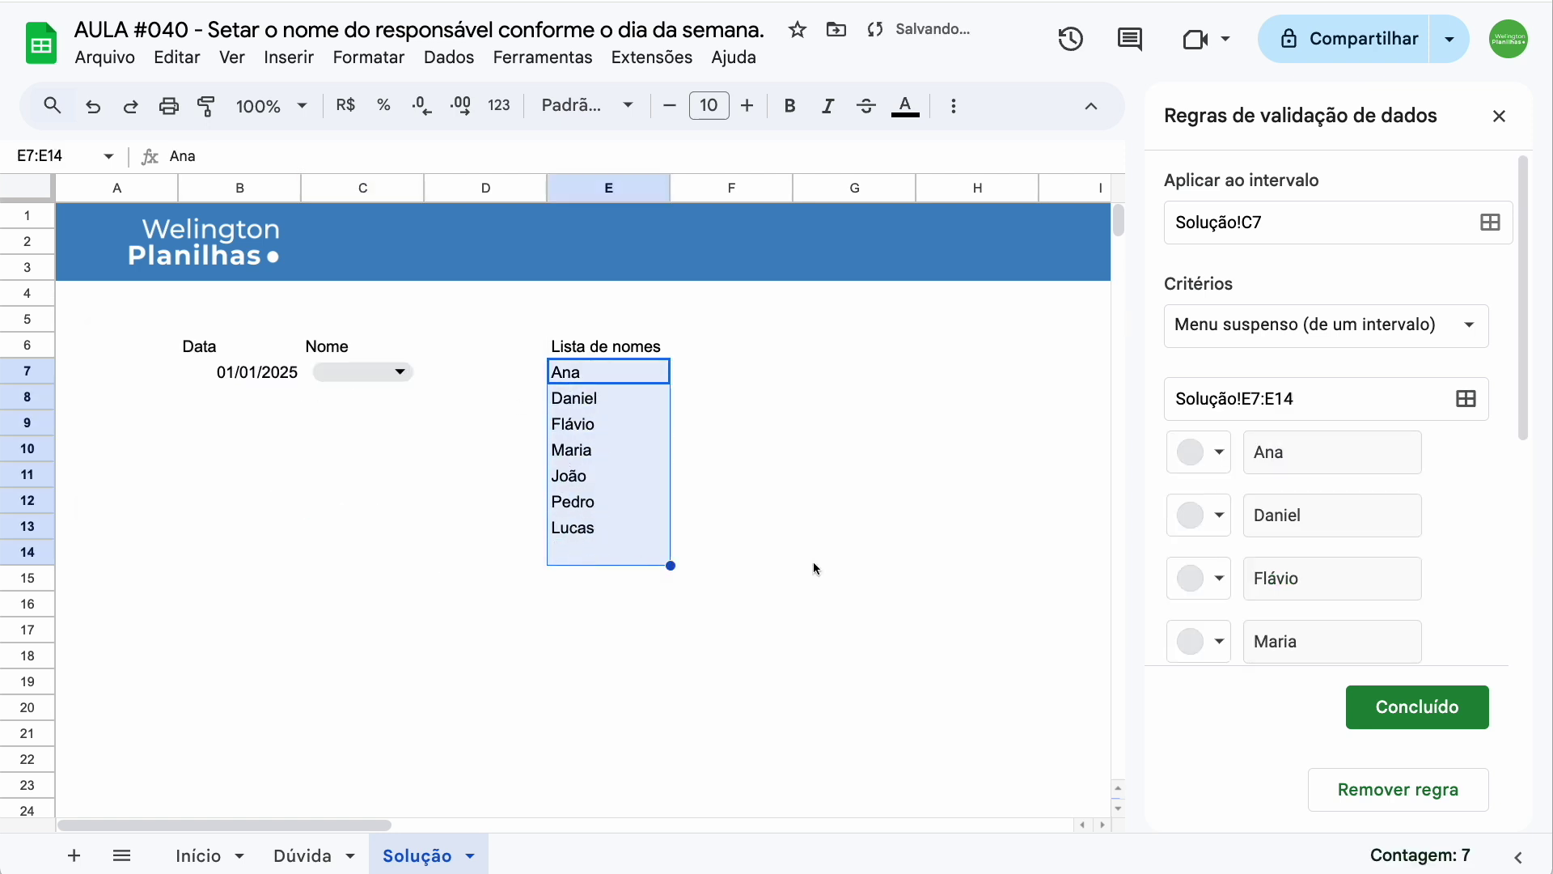
{"action": "scroll", "coordinate": [1382, 476], "scroll_direction": "down", "scroll_amount": 5}
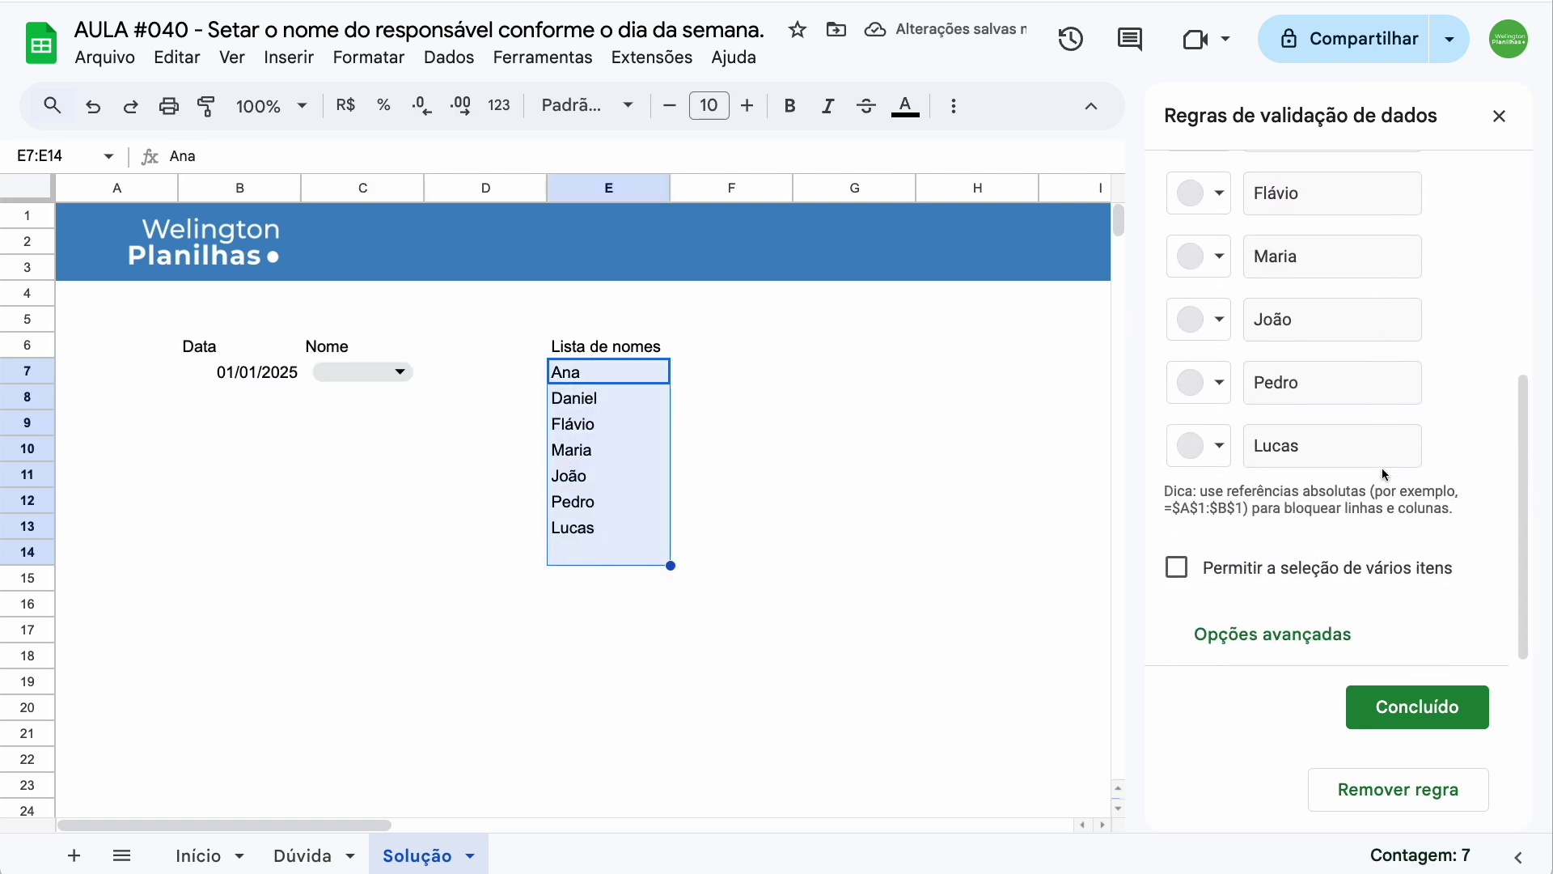
{"action": "scroll", "coordinate": [1383, 472], "scroll_direction": "up", "scroll_amount": 4}
{"action": "scroll", "coordinate": [1382, 474], "scroll_direction": "up", "scroll_amount": 1}
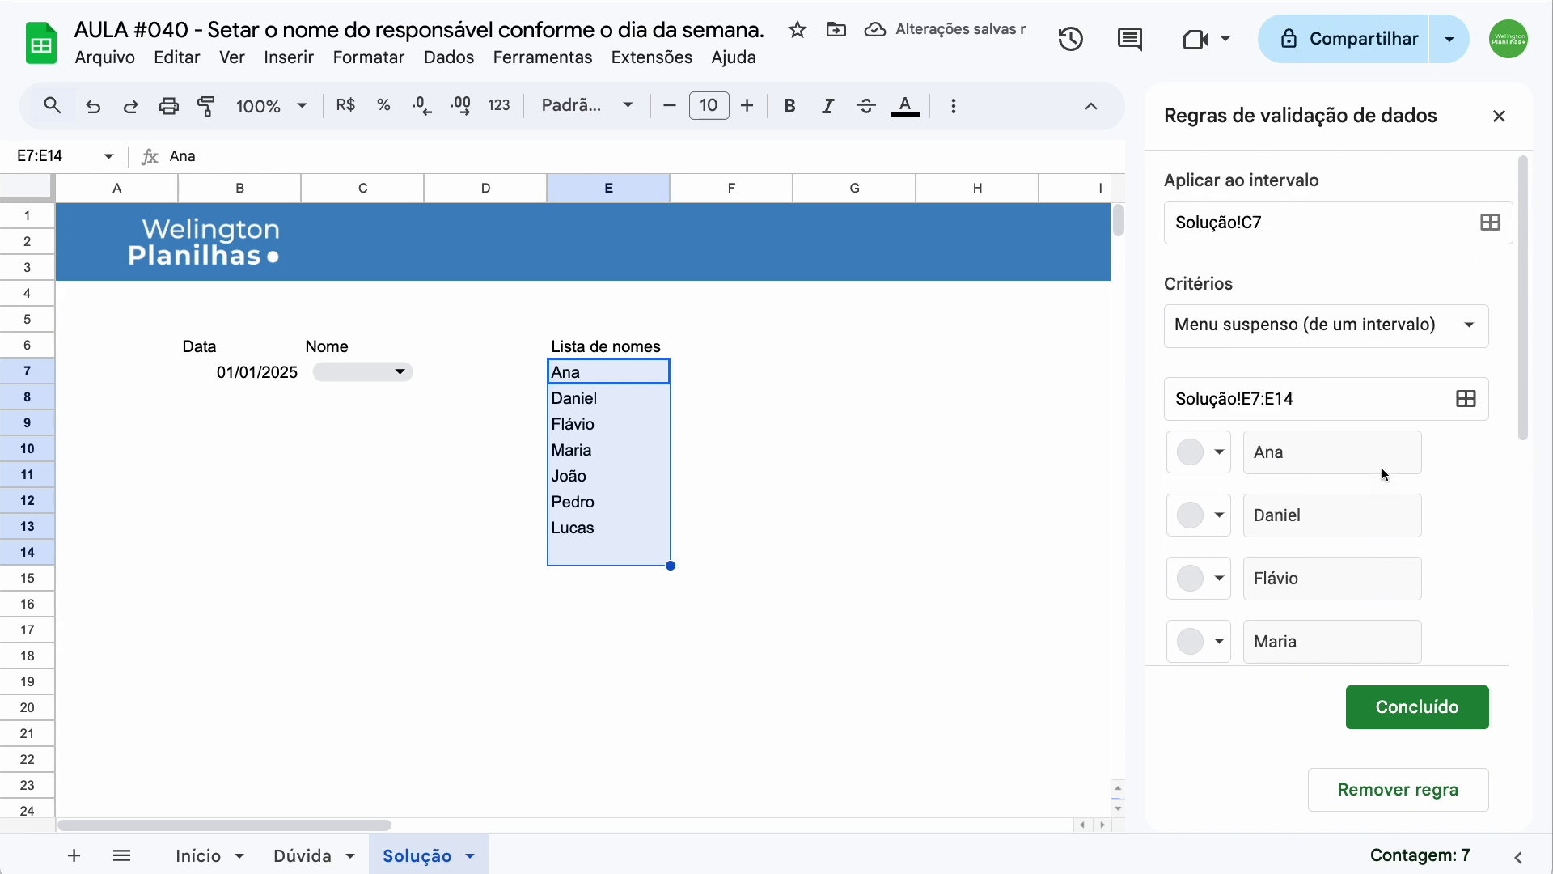
{"action": "left_click", "coordinate": [1419, 705]}
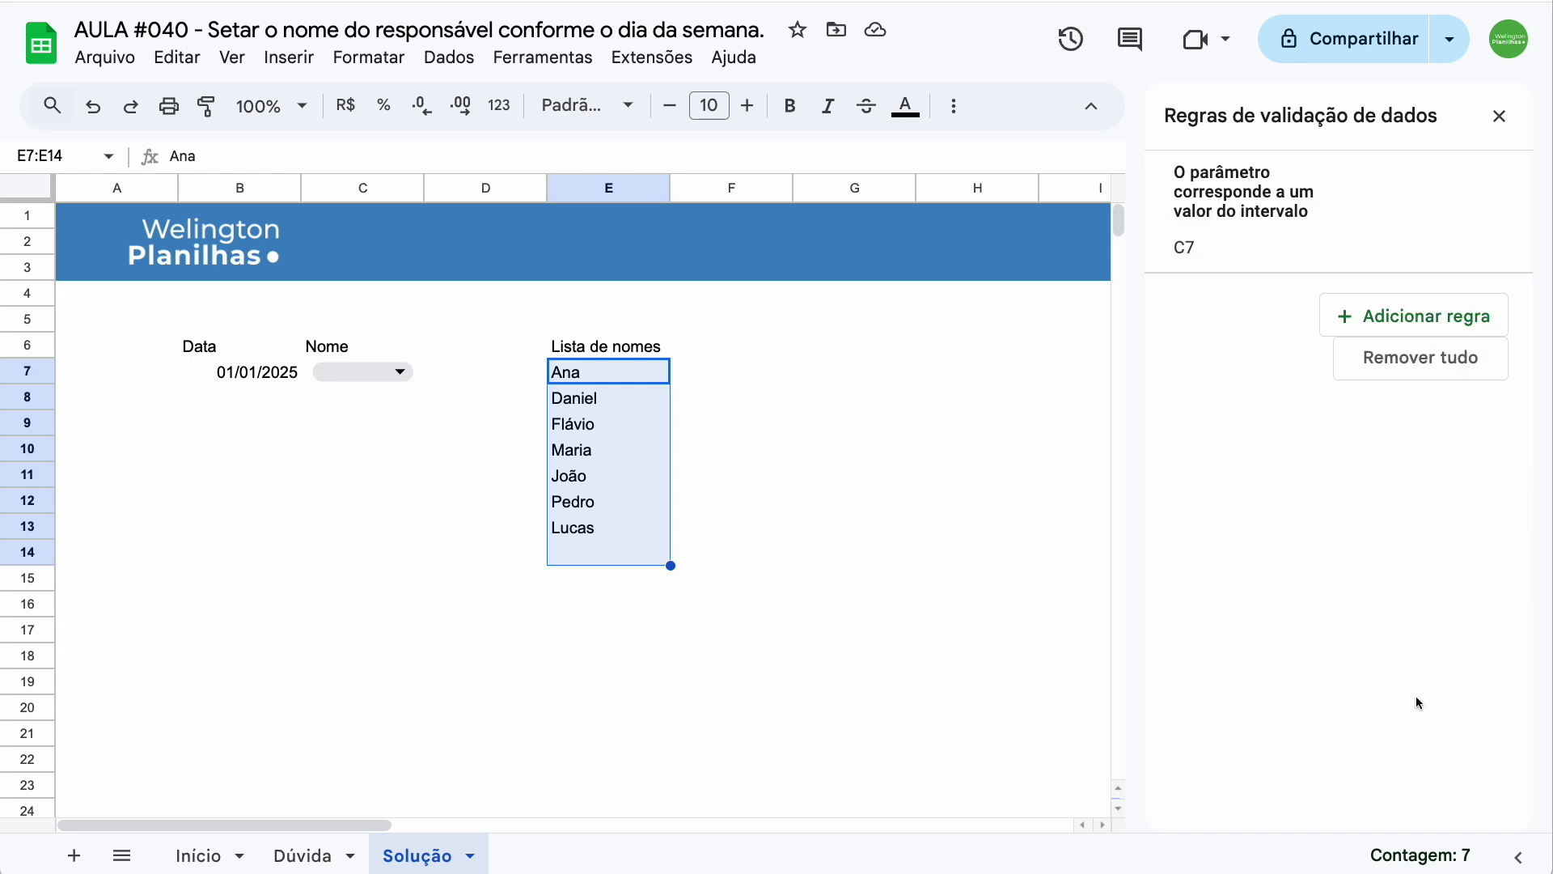
{"action": "left_click", "coordinate": [1498, 117]}
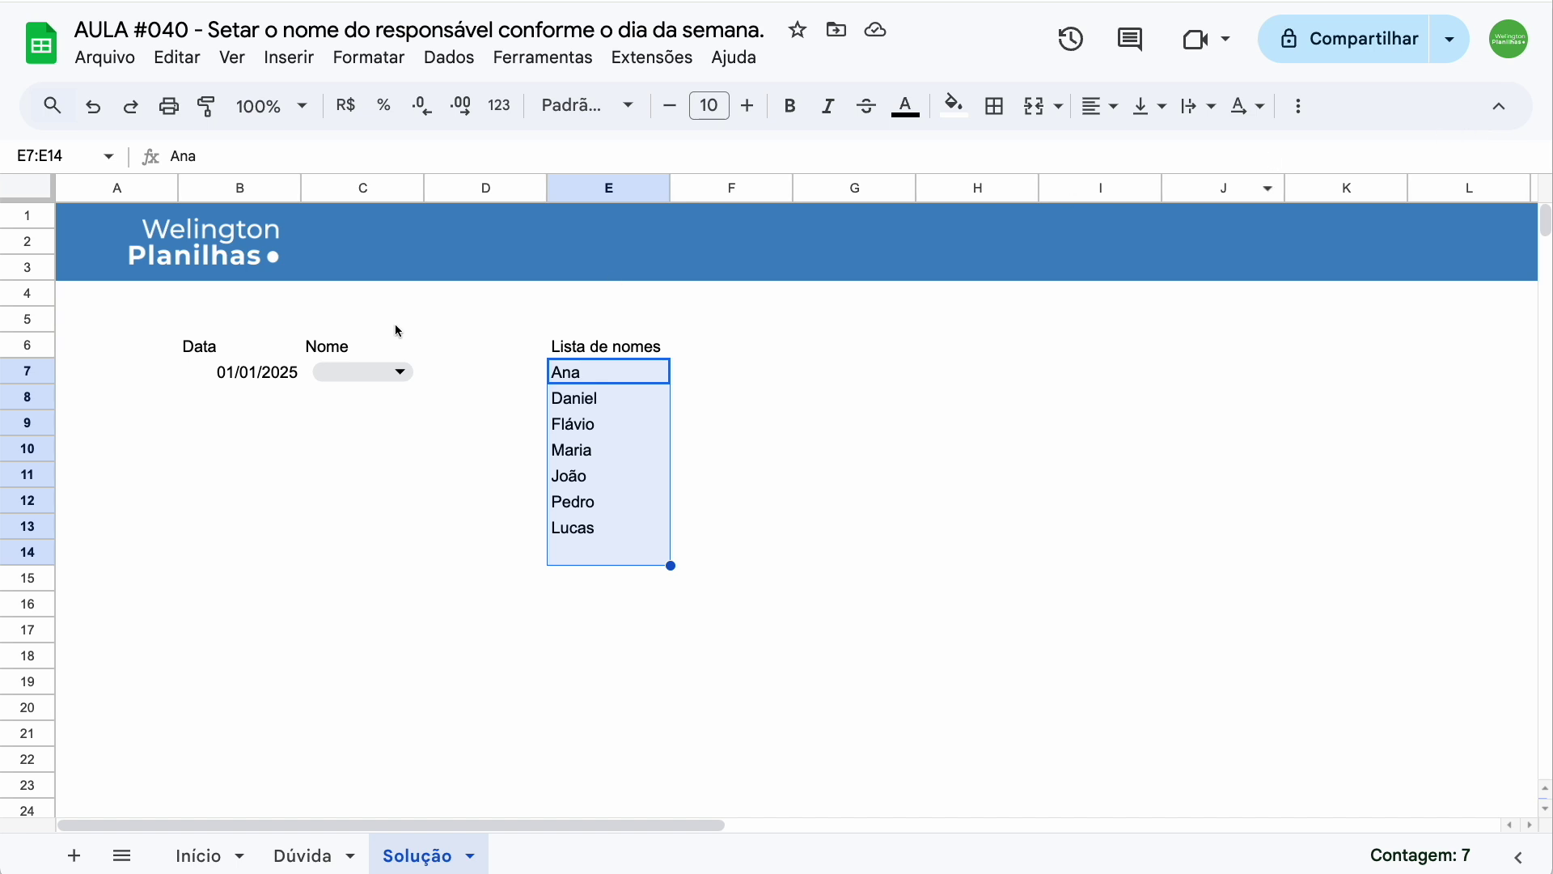
Step: Test the dropdown in C7 by choosing between the first two names of the list, and clear the cell
{"action": "left_click", "coordinate": [399, 371]}
{"action": "left_click", "coordinate": [384, 414]}
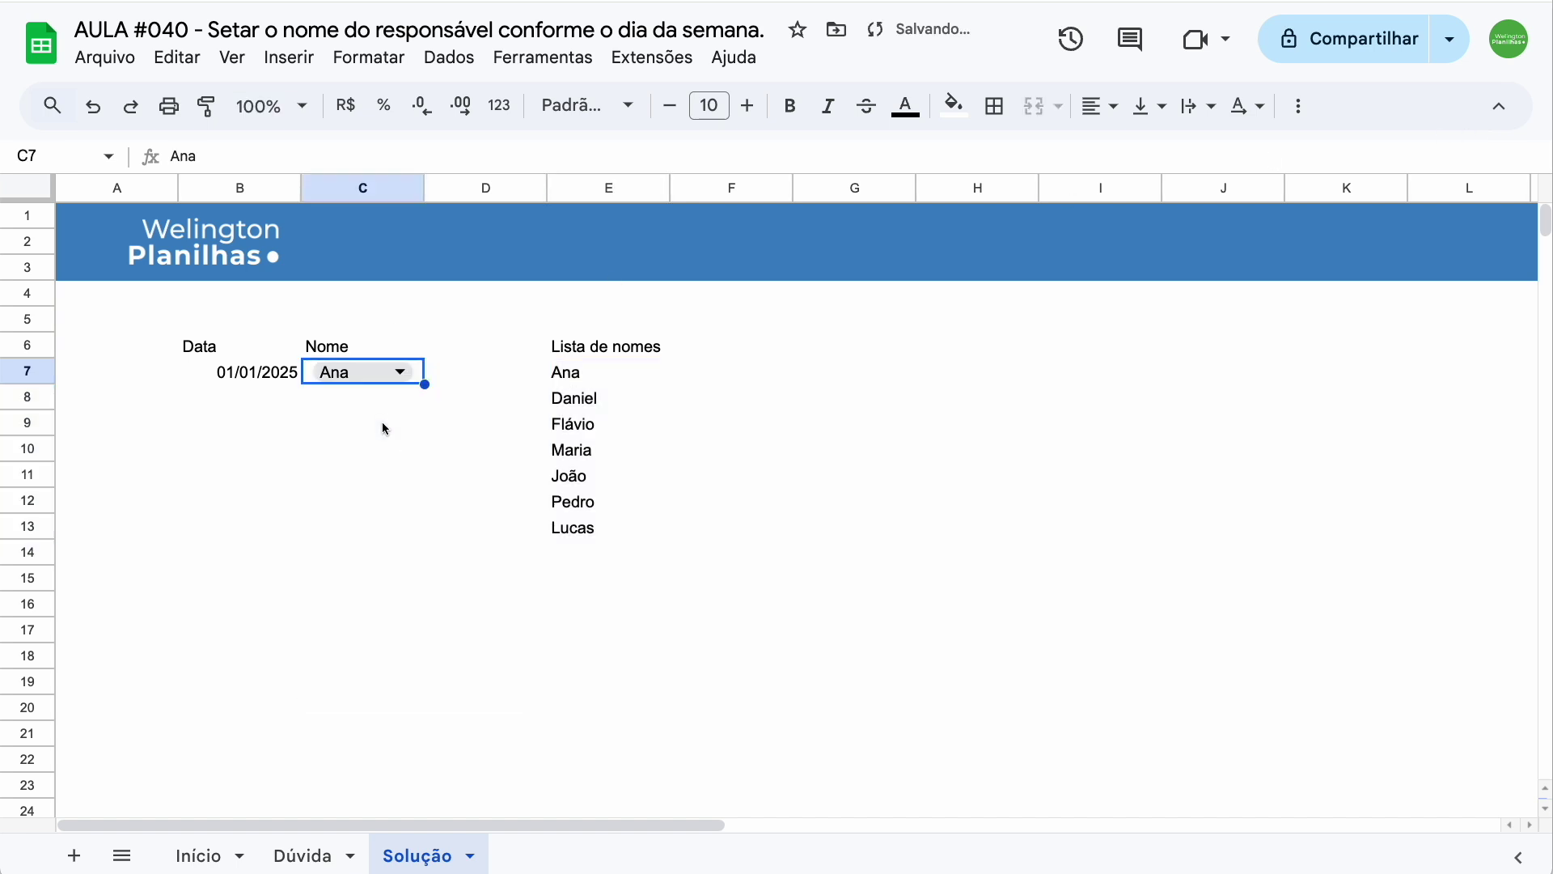
{"action": "left_click", "coordinate": [400, 372]}
{"action": "left_click", "coordinate": [385, 439]}
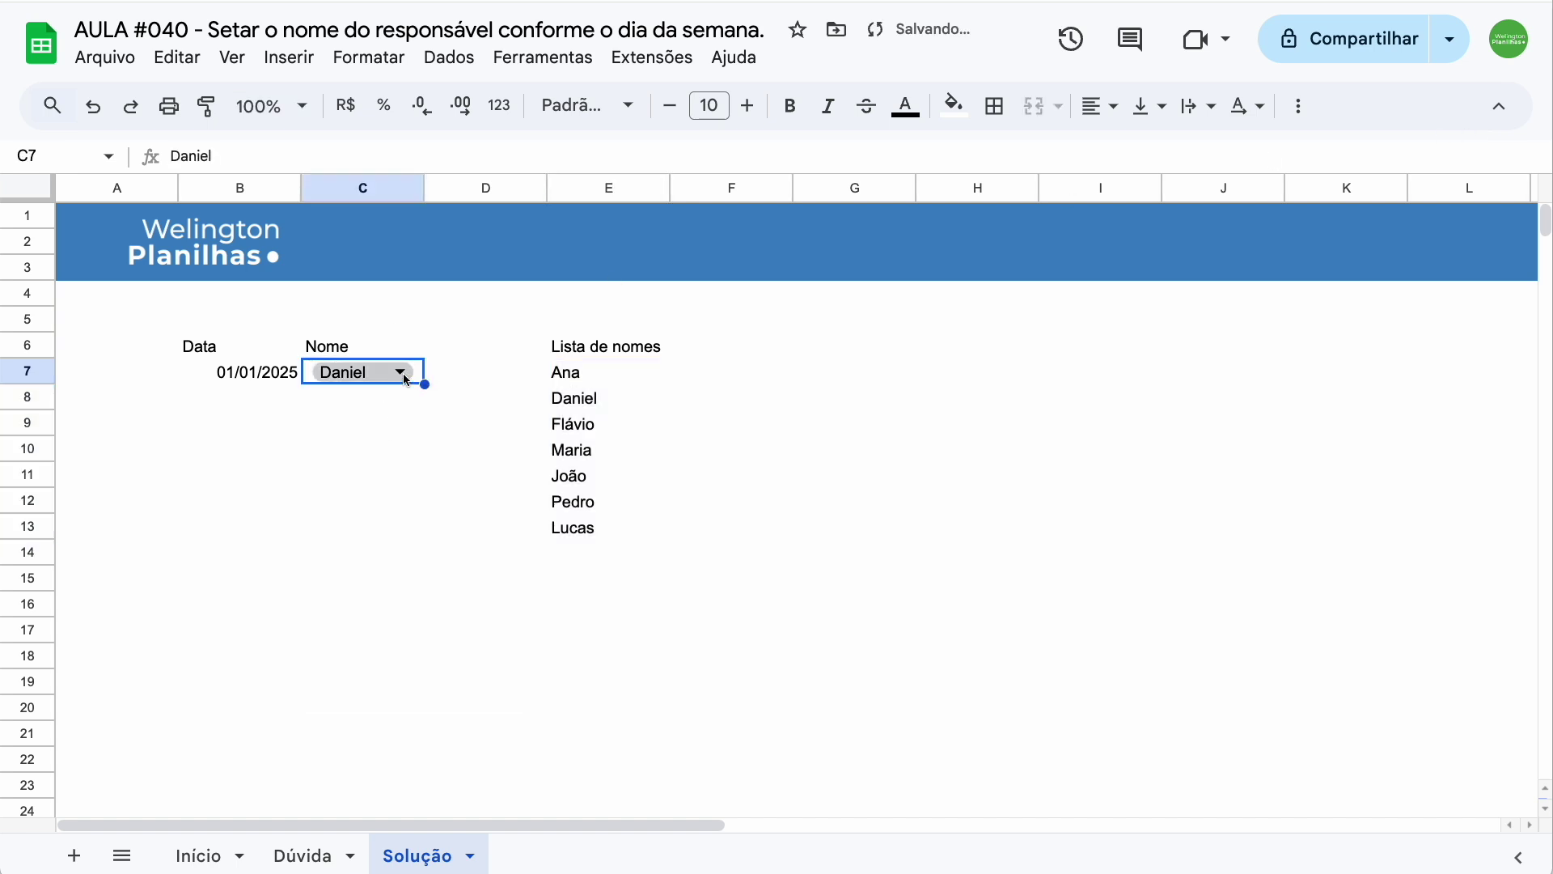
{"action": "left_click", "coordinate": [405, 377]}
{"action": "left_click", "coordinate": [385, 407]}
{"action": "left_click", "coordinate": [457, 377]}
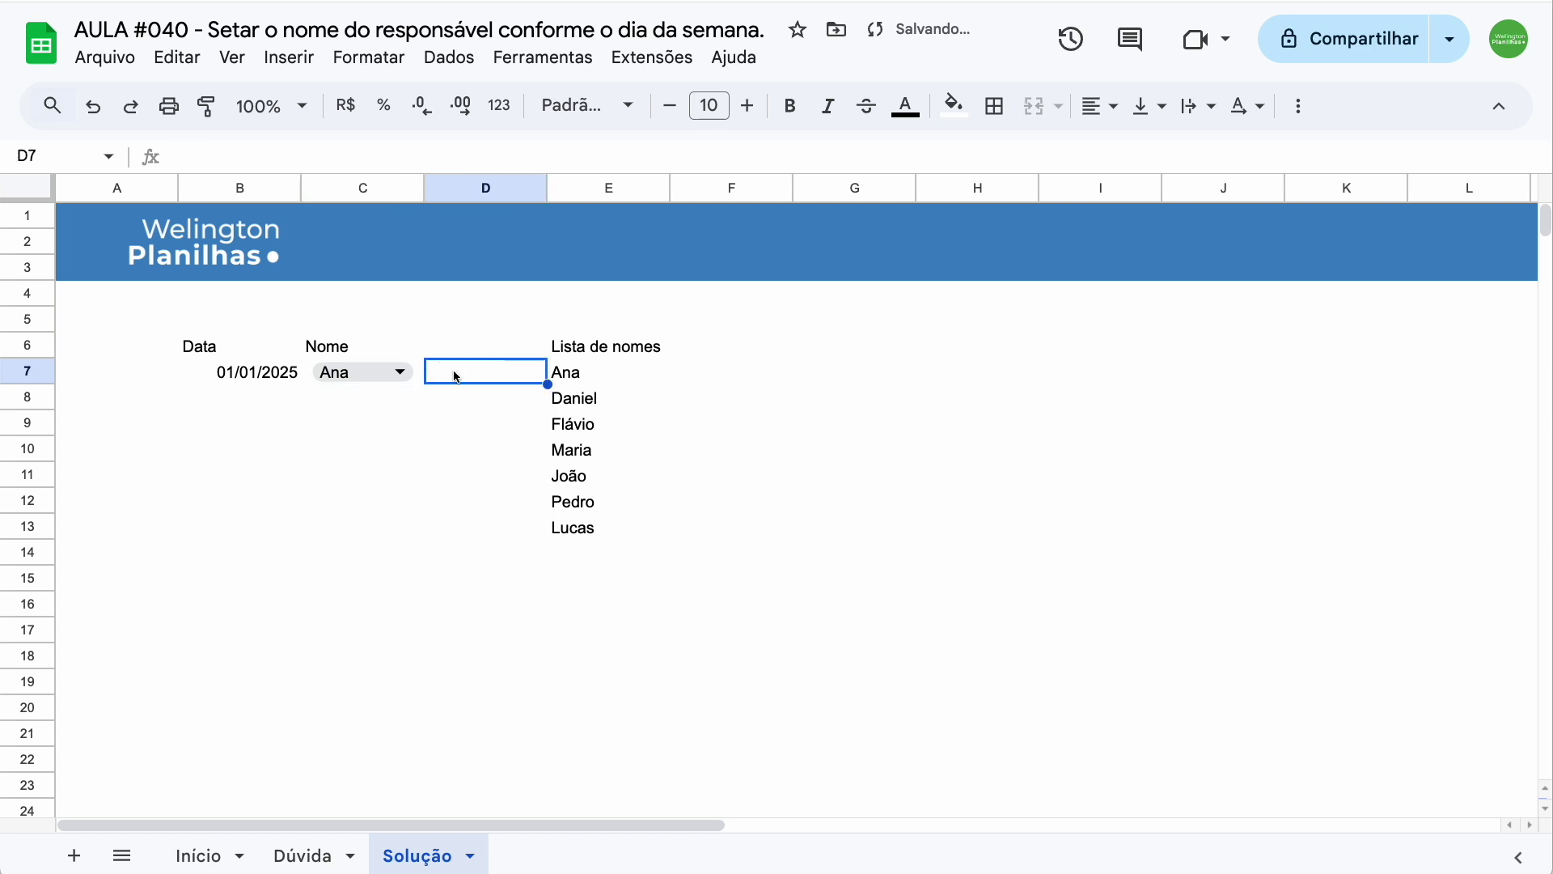
{"action": "left_click", "coordinate": [421, 379]}
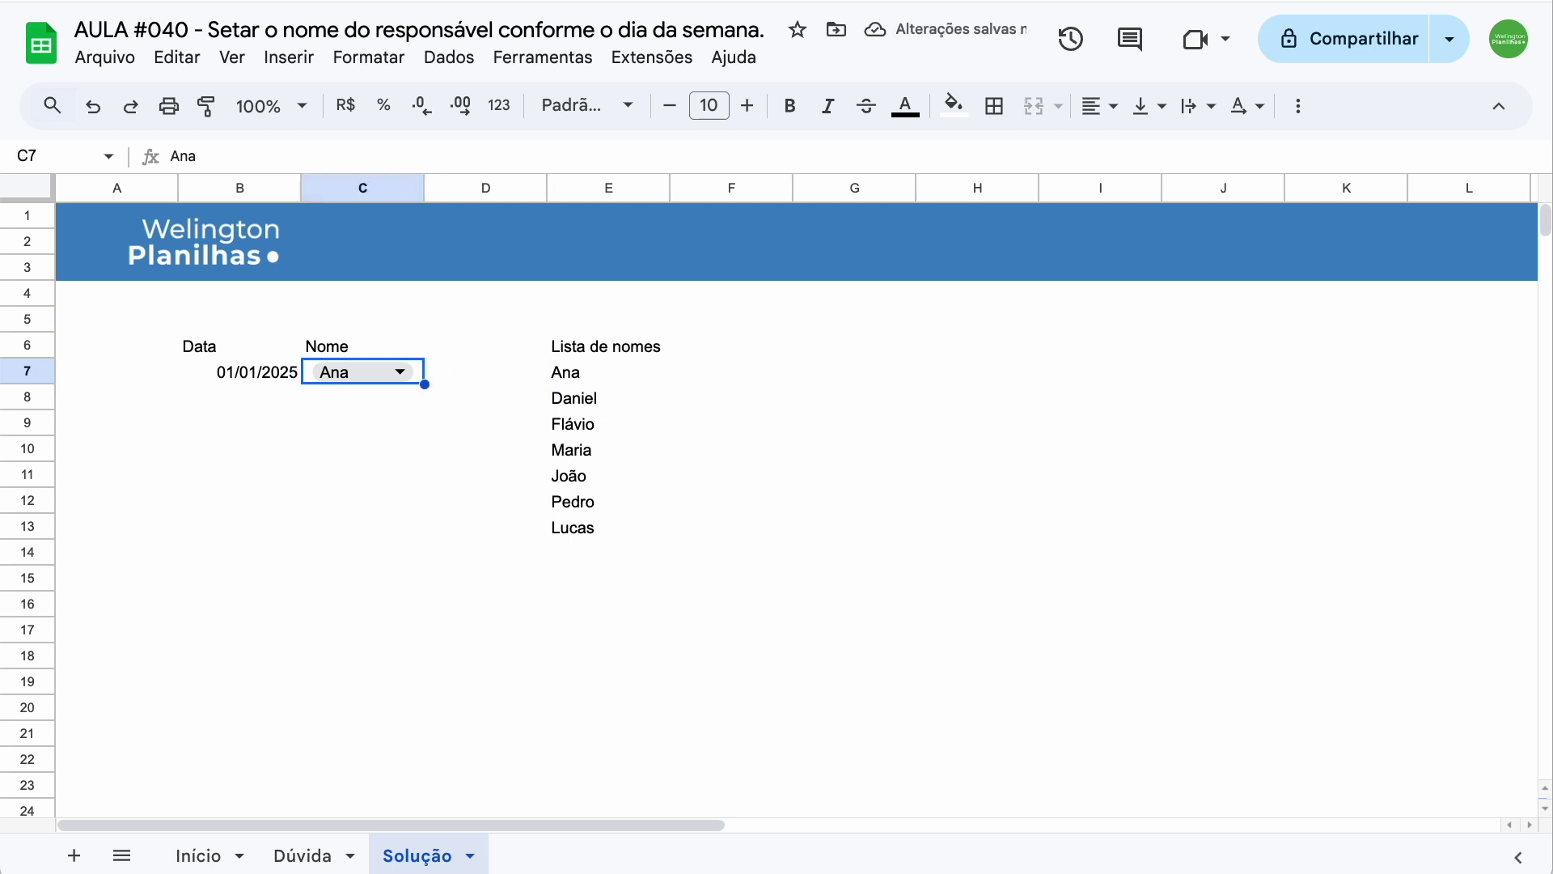
{"action": "key", "text": "Delete"}
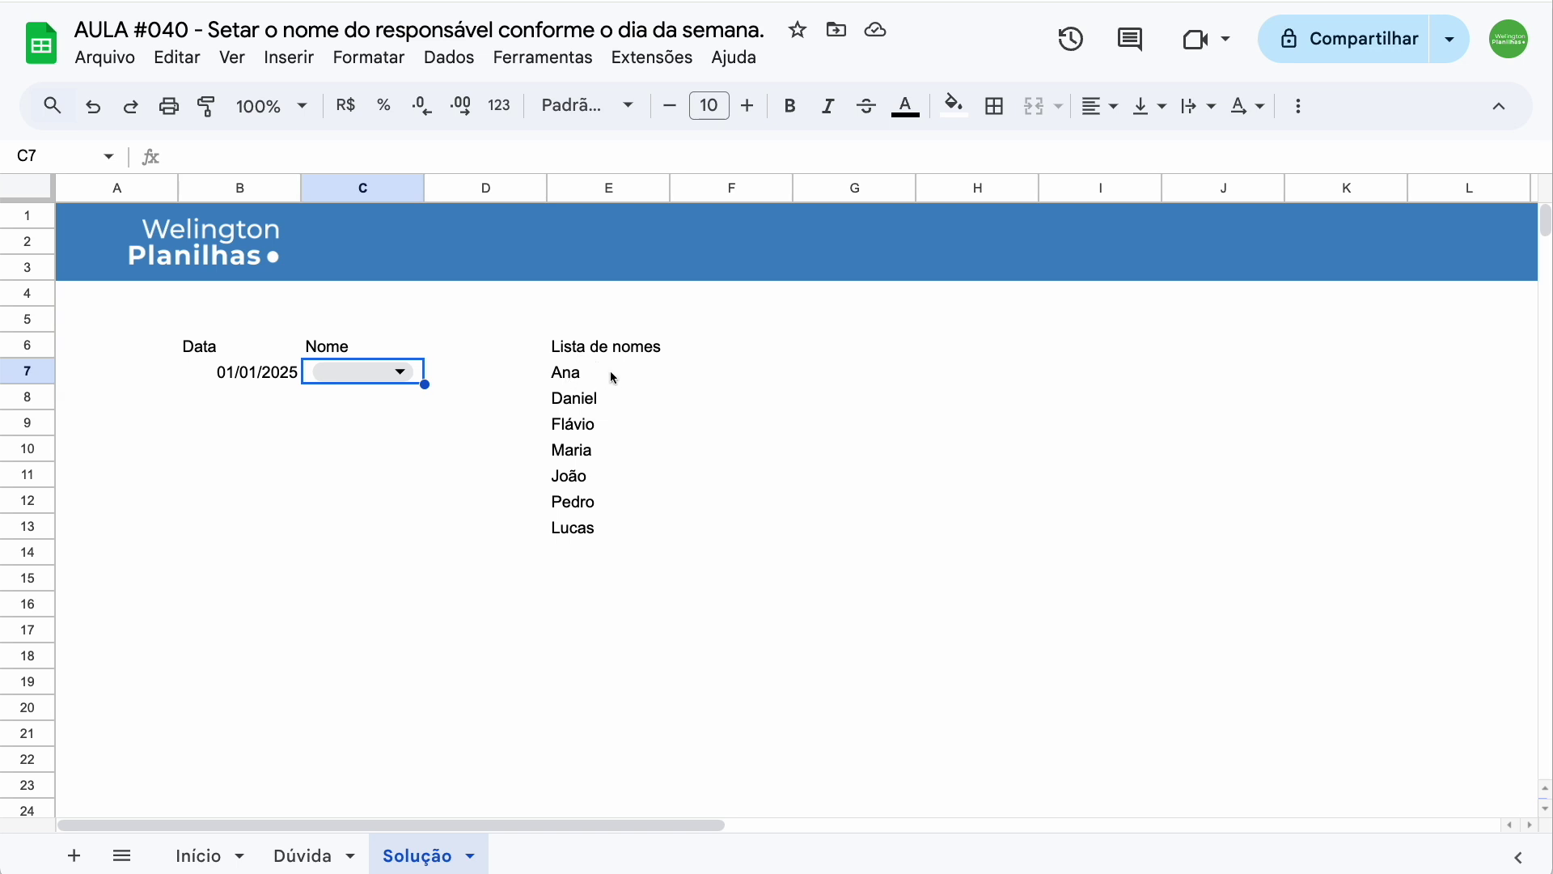
Step: Move the empty column F in front of the name list and enter the header "Dia da Semana" in E6
{"action": "left_click", "coordinate": [732, 188]}
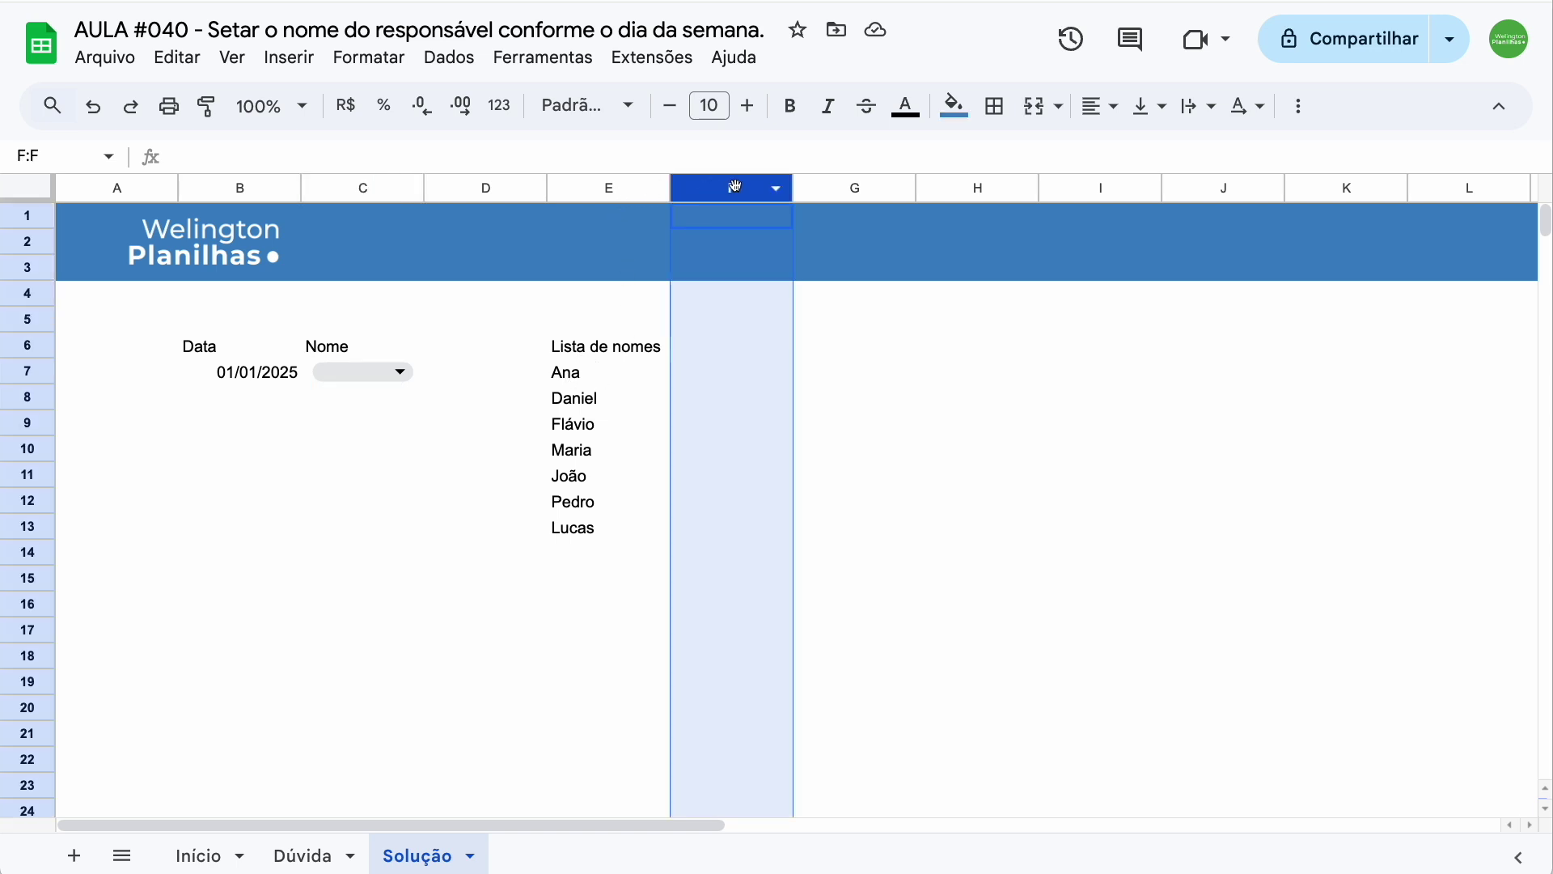
{"action": "left_click_drag", "start_coordinate": [736, 186], "coordinate": [595, 348]}
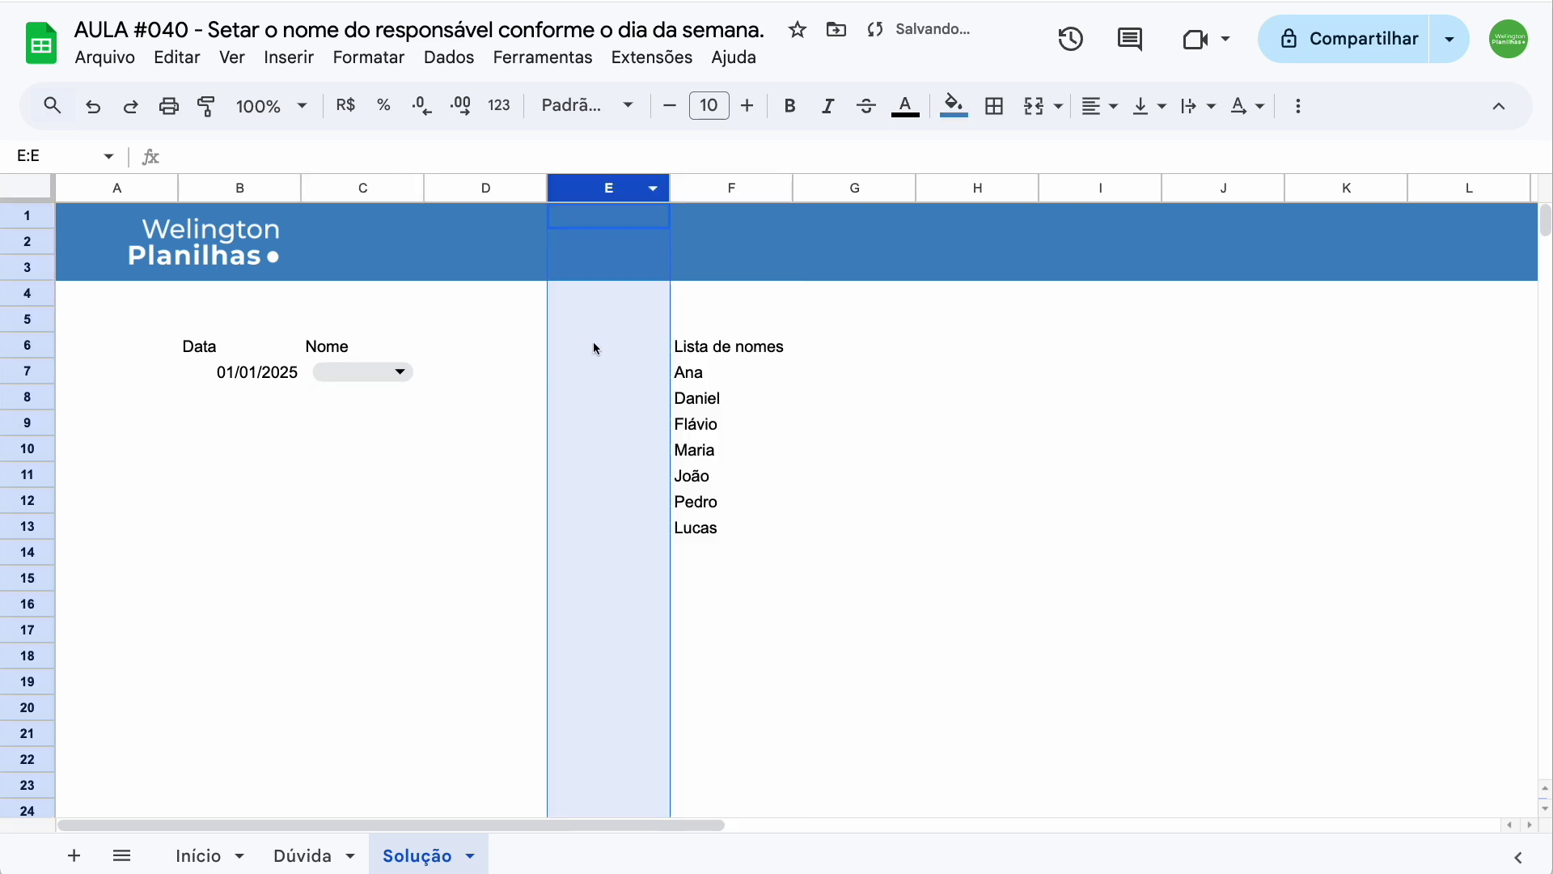
{"action": "left_click", "coordinate": [594, 349]}
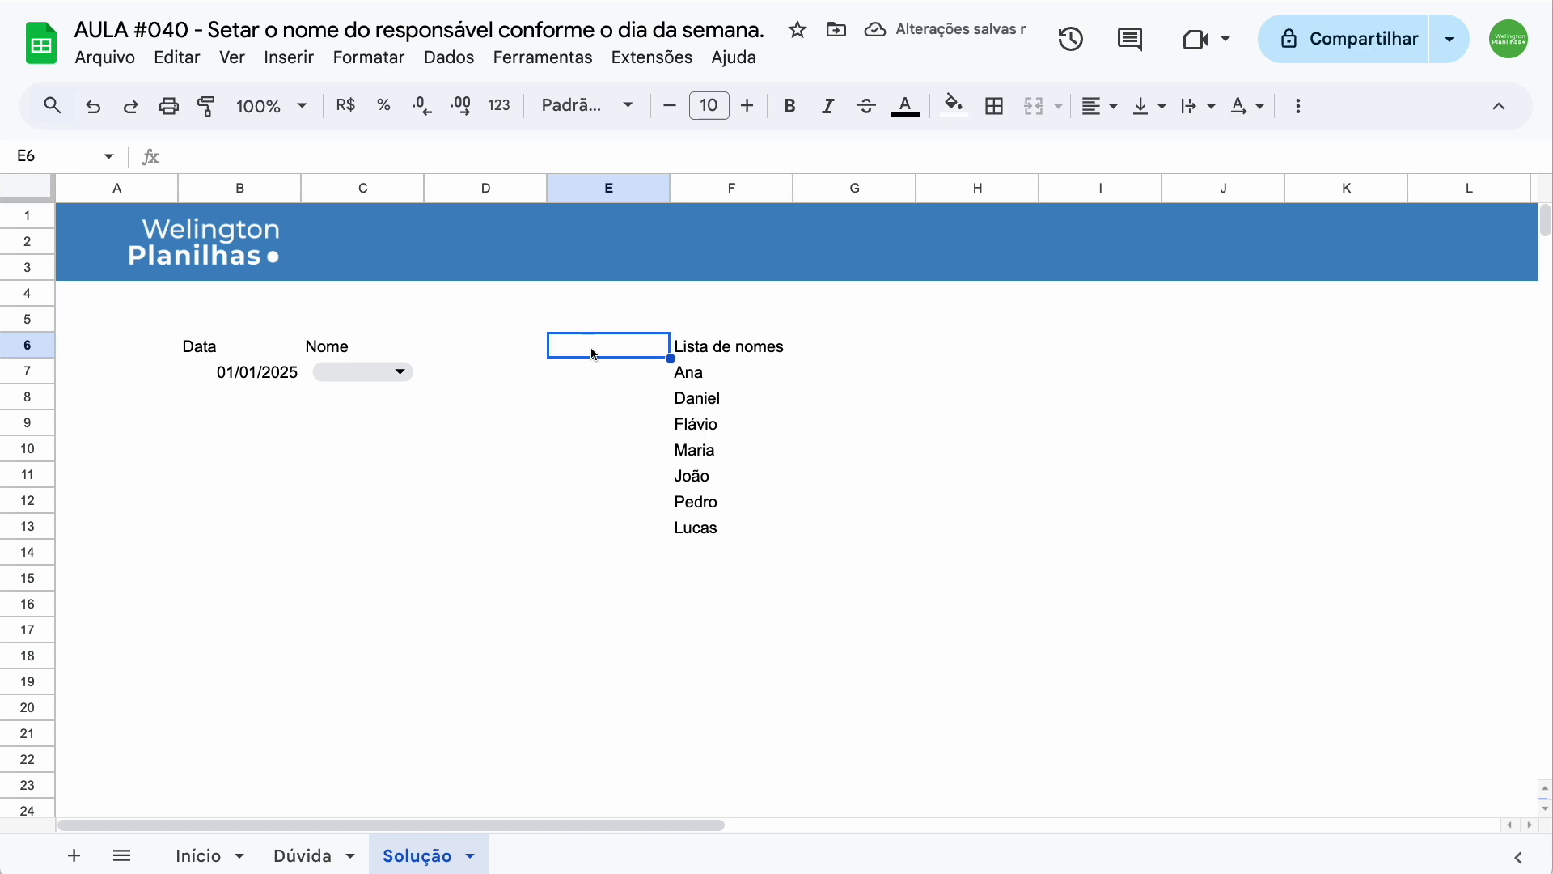
{"action": "type", "text": "Dia da Semana"}
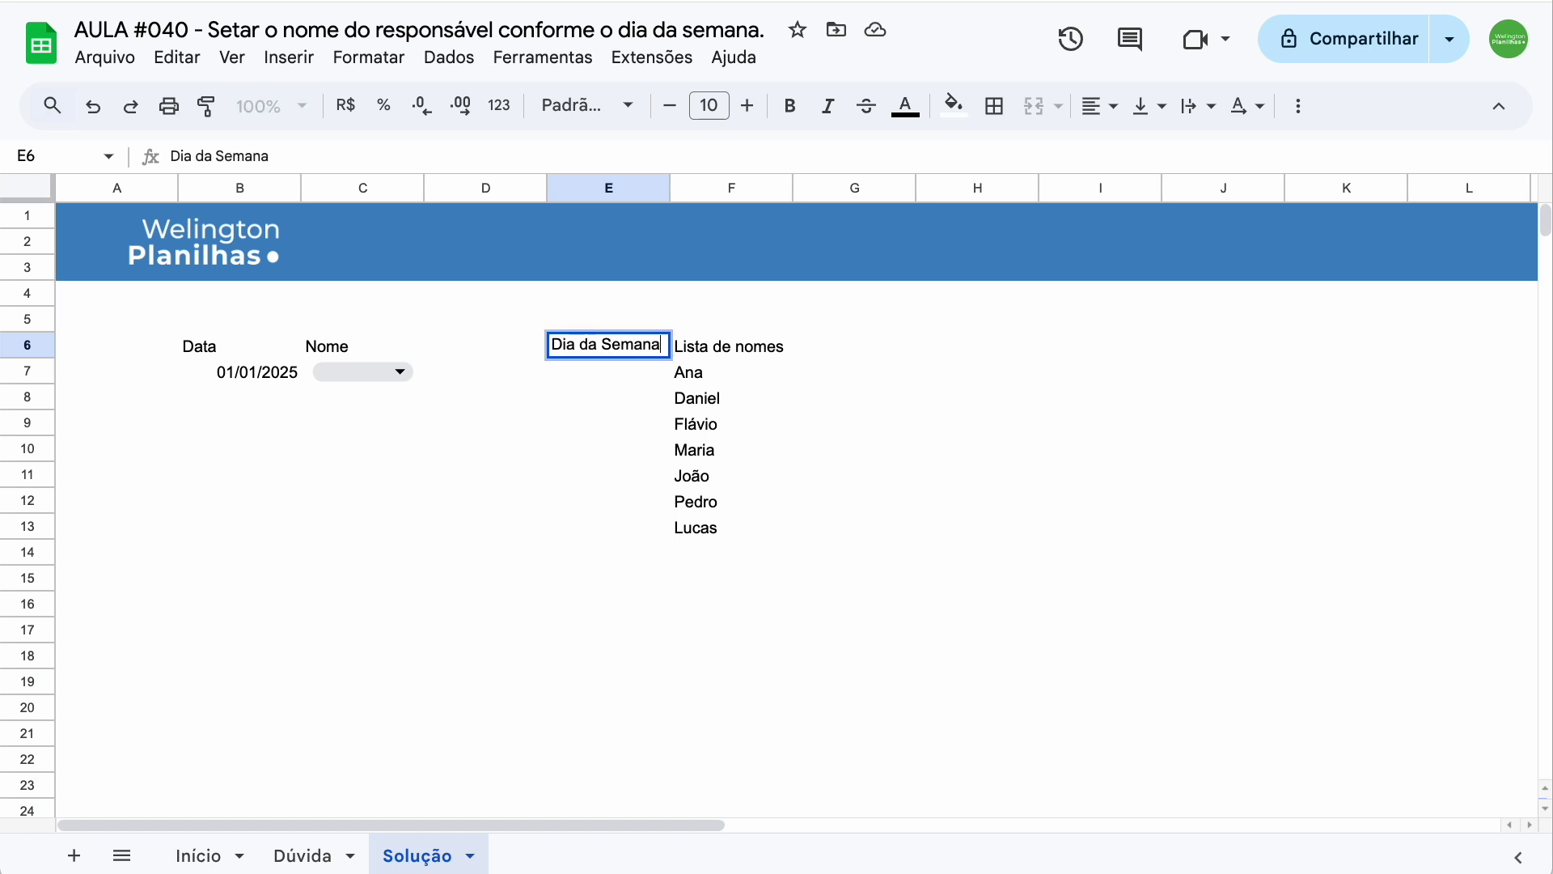
{"action": "key", "text": "Return"}
Step: Number the weekdays from 1 to 7 in E7:E13, continuing the series from 1 and 2
{"action": "type", "text": "1"}
{"action": "key", "text": "Return"}
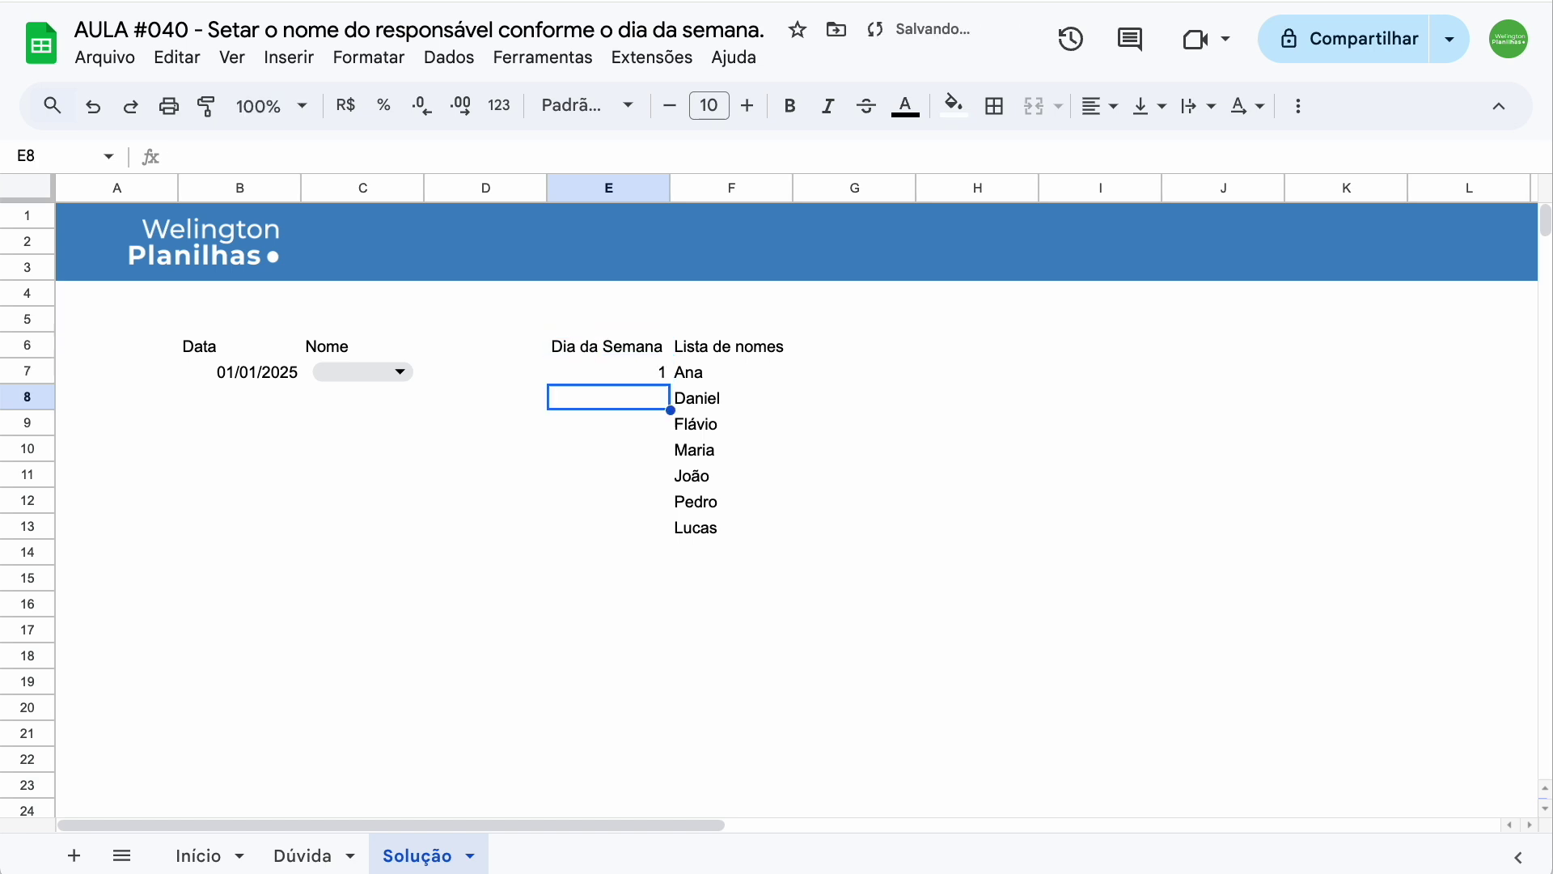
{"action": "type", "text": "2"}
{"action": "key", "text": "Up"}
{"action": "key", "text": "shift+Down"}
{"action": "key", "text": "shift+Down"}
{"action": "key", "text": "shift+Down"}
{"action": "key", "text": "shift+Down"}
{"action": "key", "text": "shift+Down"}
{"action": "key", "text": "shift+Down"}
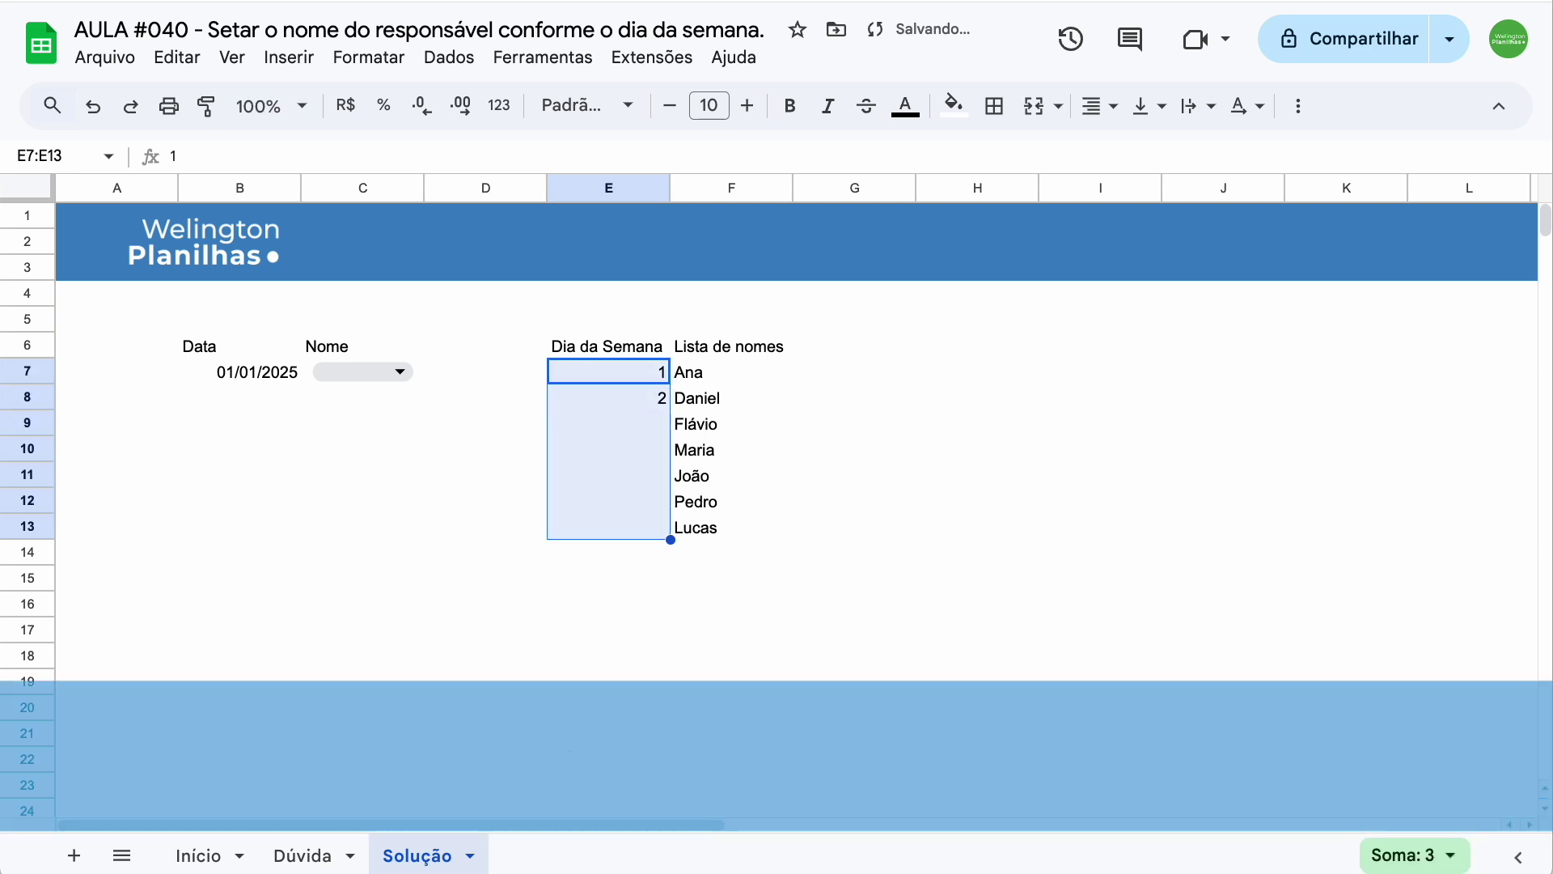
{"action": "key", "text": "ctrl+alt+Return"}
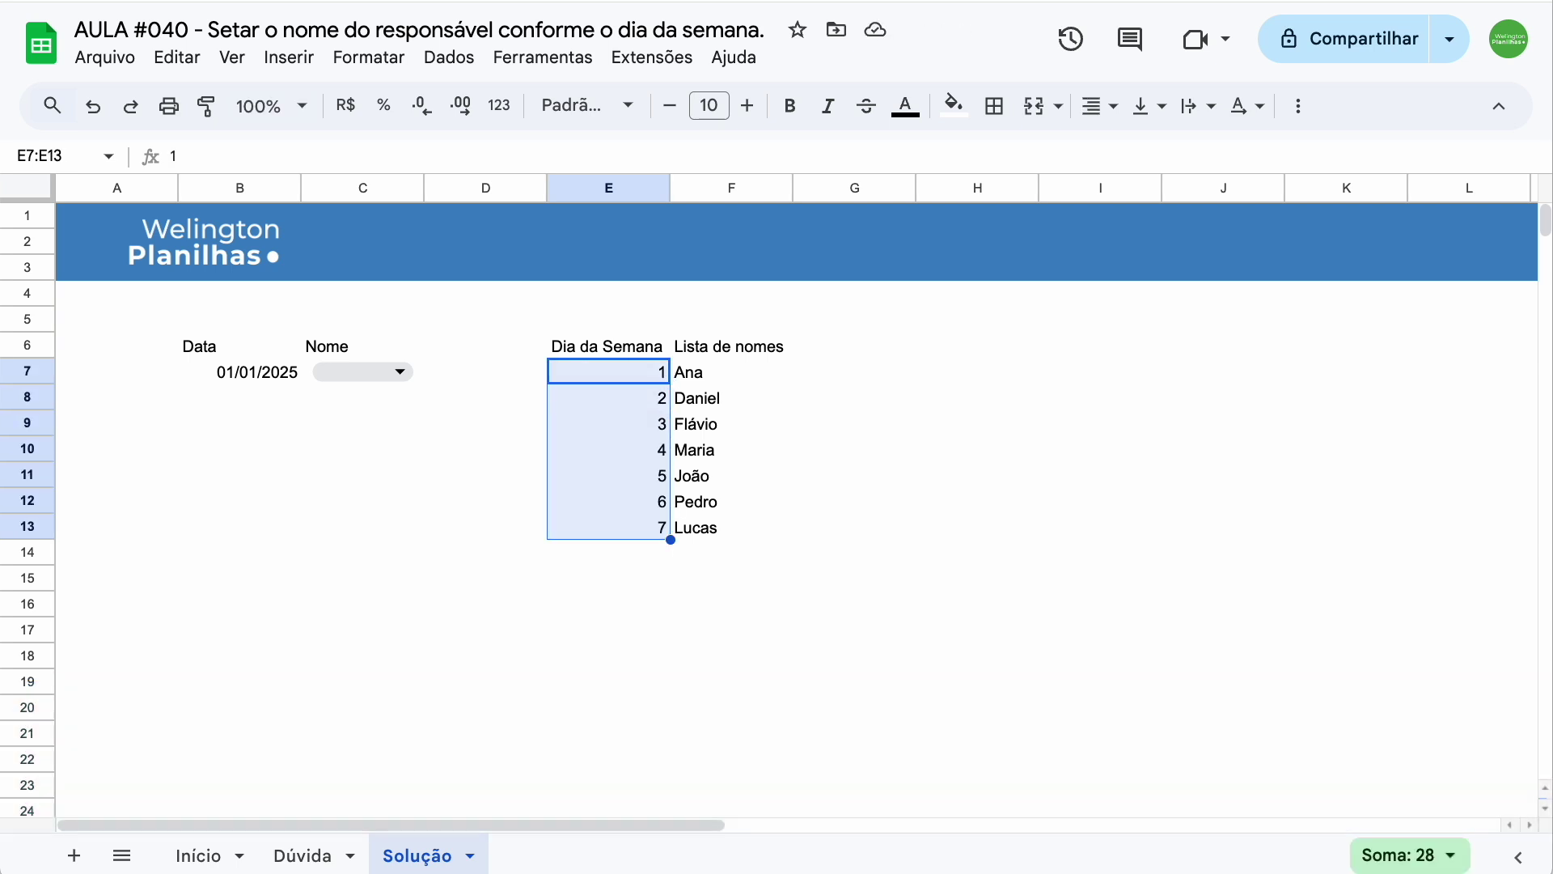
Step: Enter the formula =DIA.DA.SEMANA(B7) in D7 to get the weekday number of the date
{"action": "left_click", "coordinate": [608, 371]}
{"action": "left_click", "coordinate": [731, 371]}
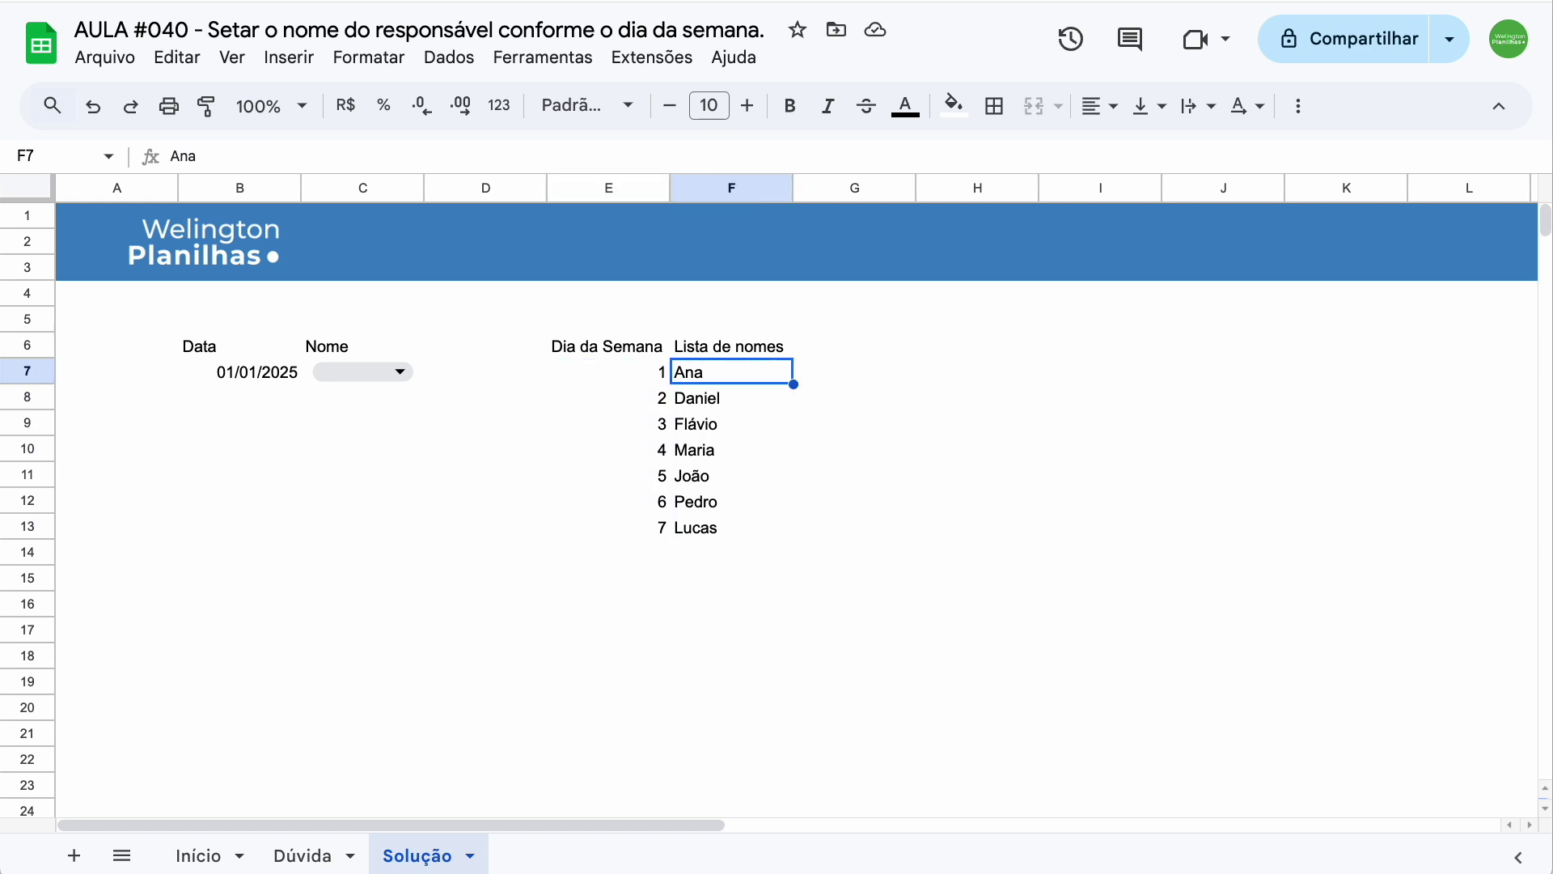
{"action": "left_click", "coordinate": [460, 375]}
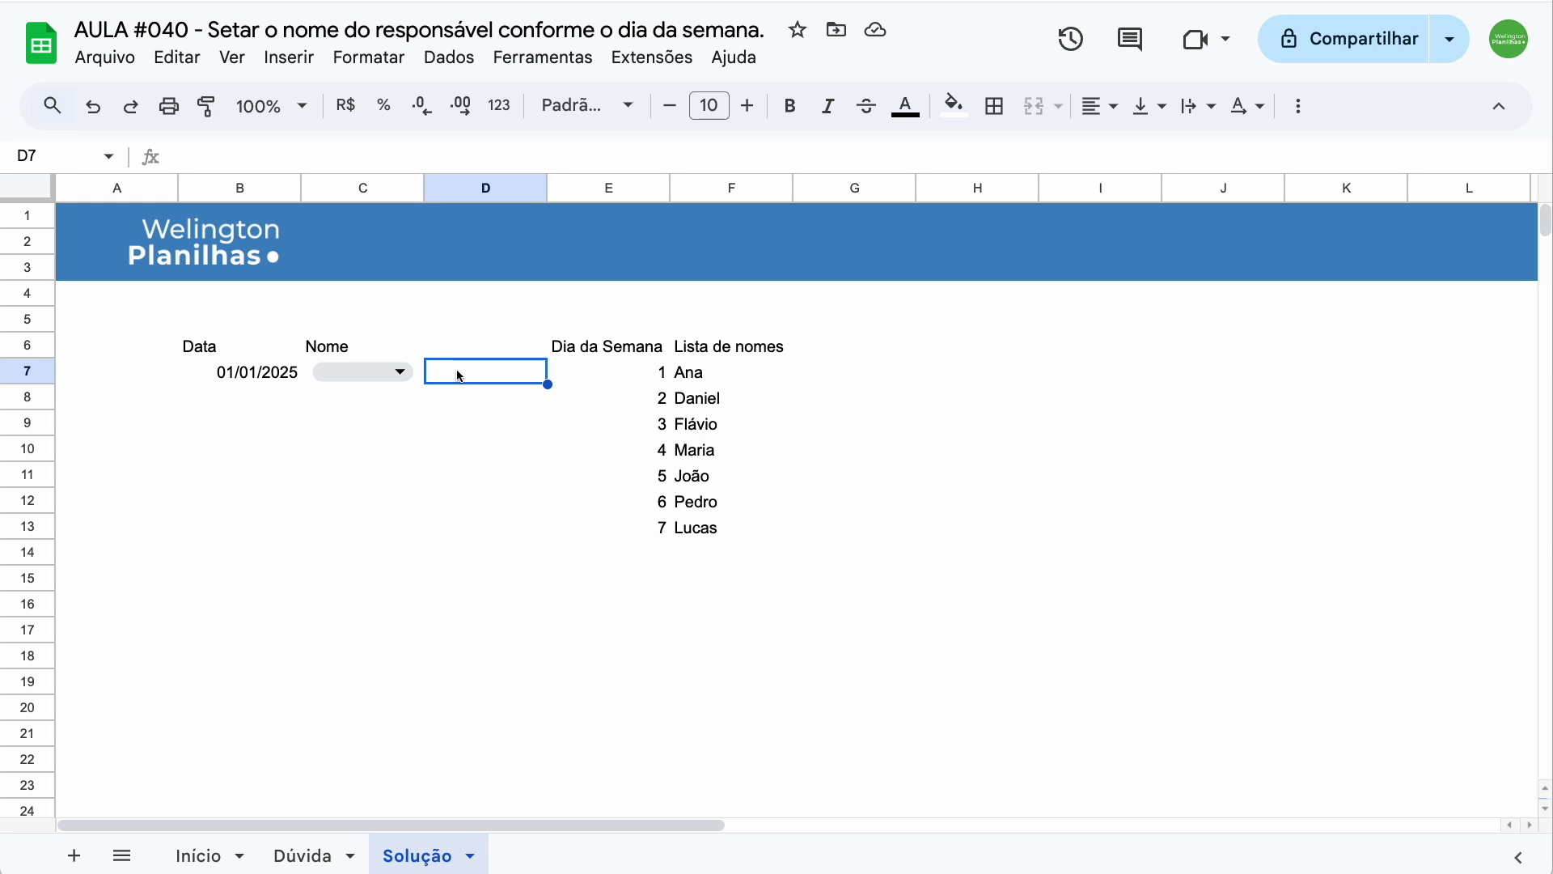
{"action": "type", "text": "="}
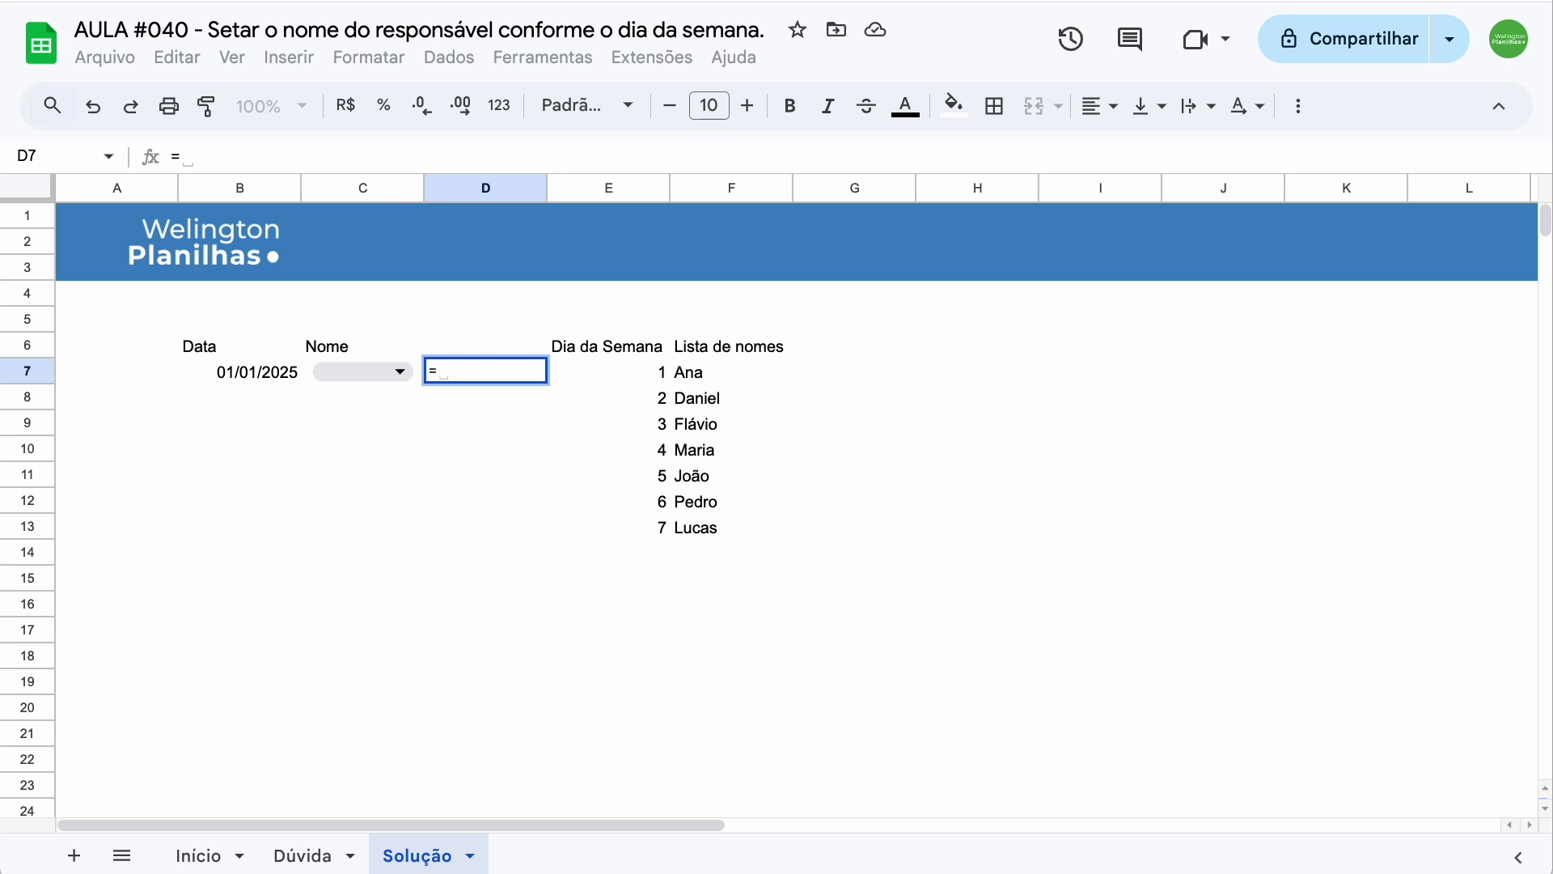
{"action": "type", "text": "dia"}
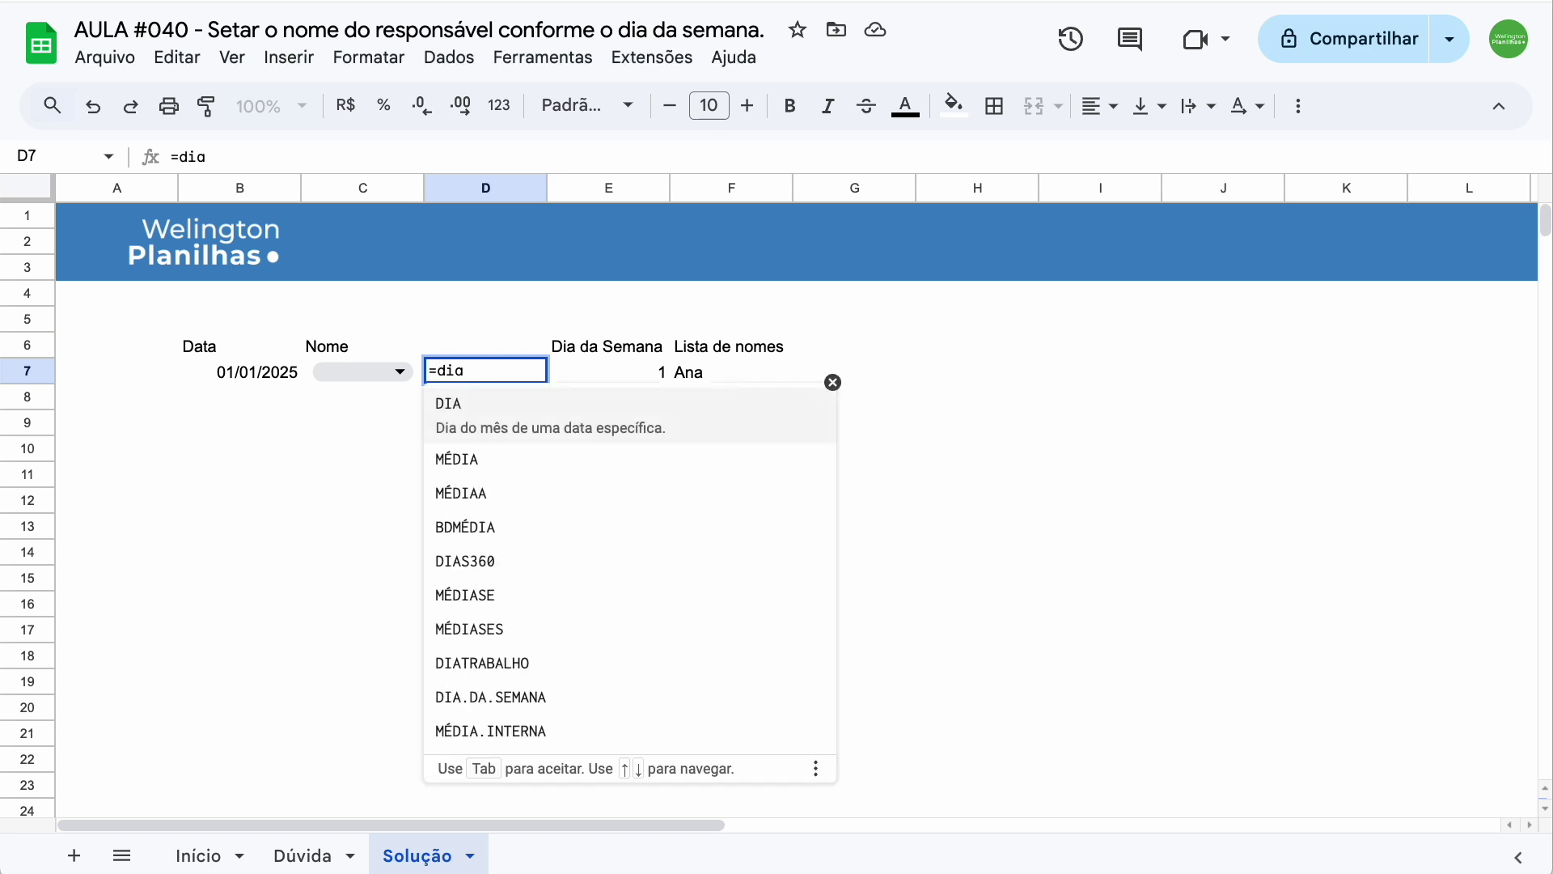
{"action": "type", "text": "."}
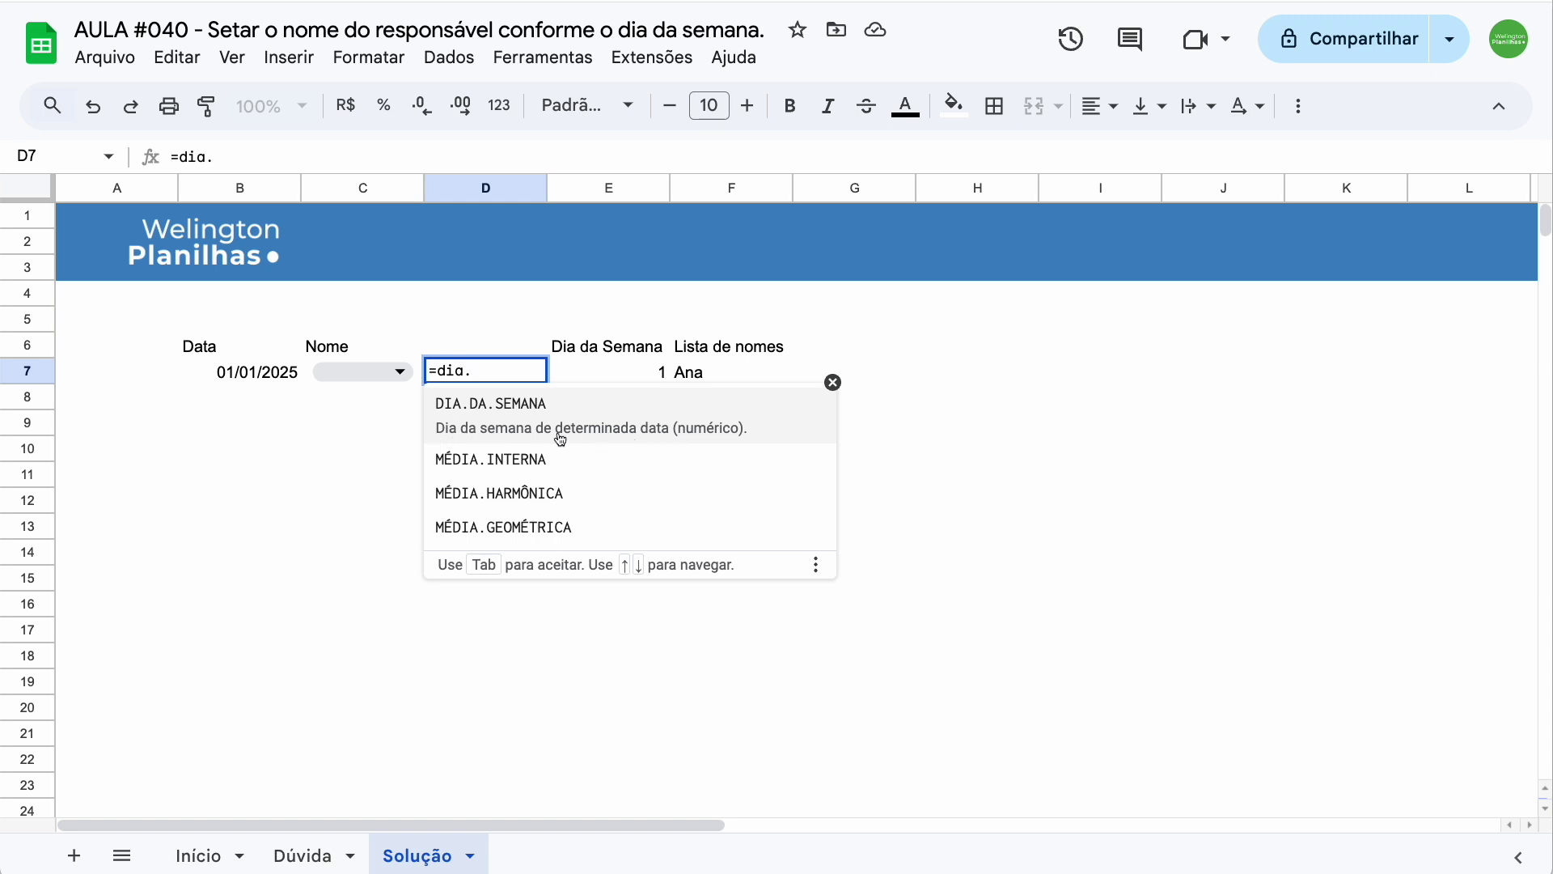
{"action": "left_click", "coordinate": [639, 430]}
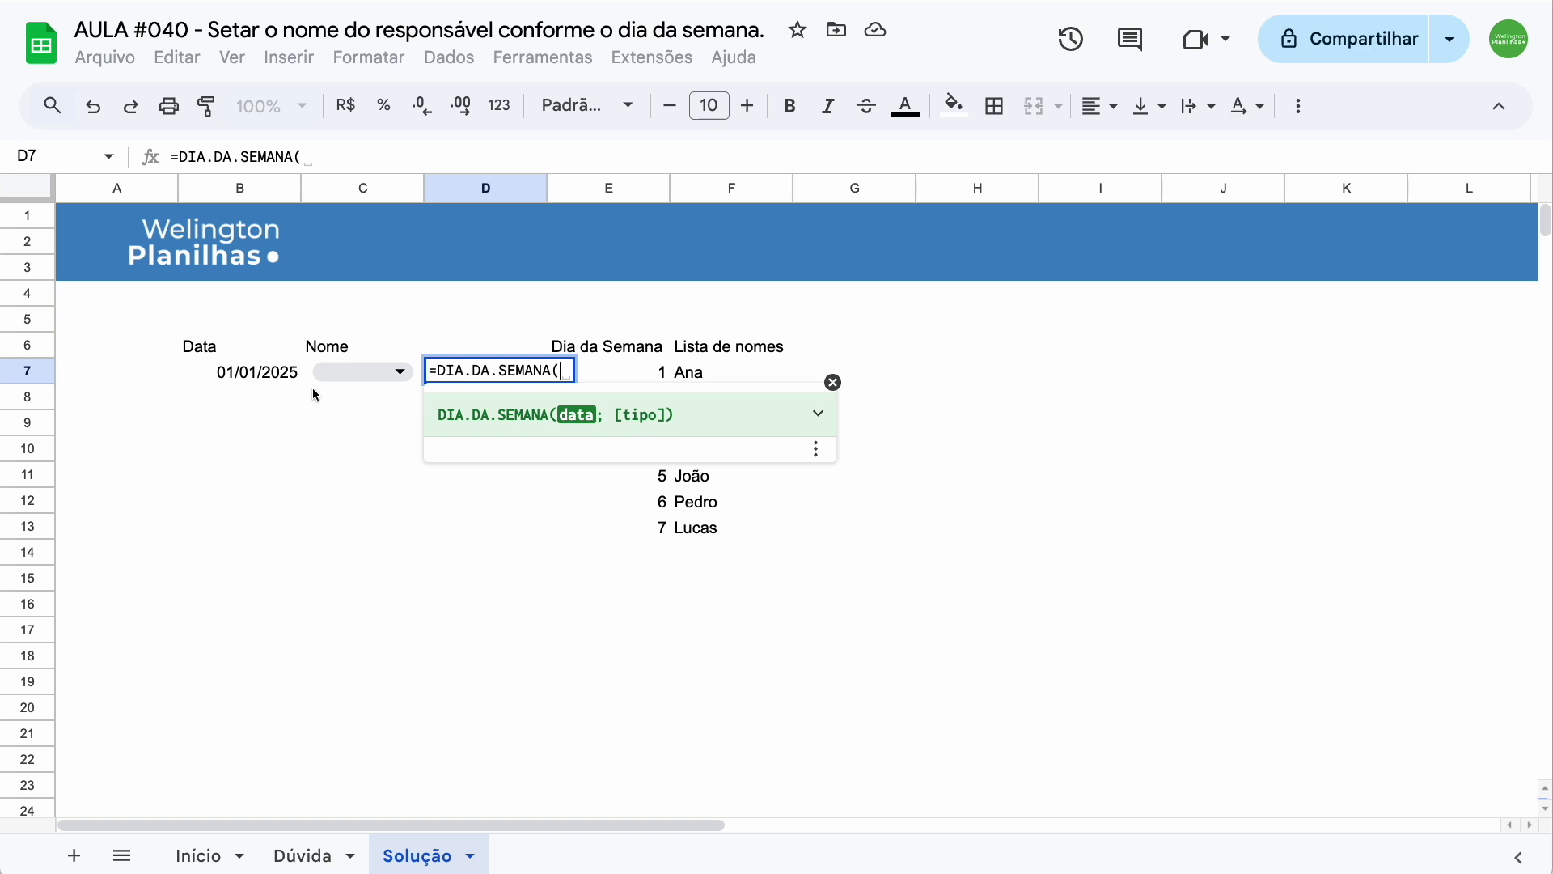
{"action": "left_click", "coordinate": [220, 372]}
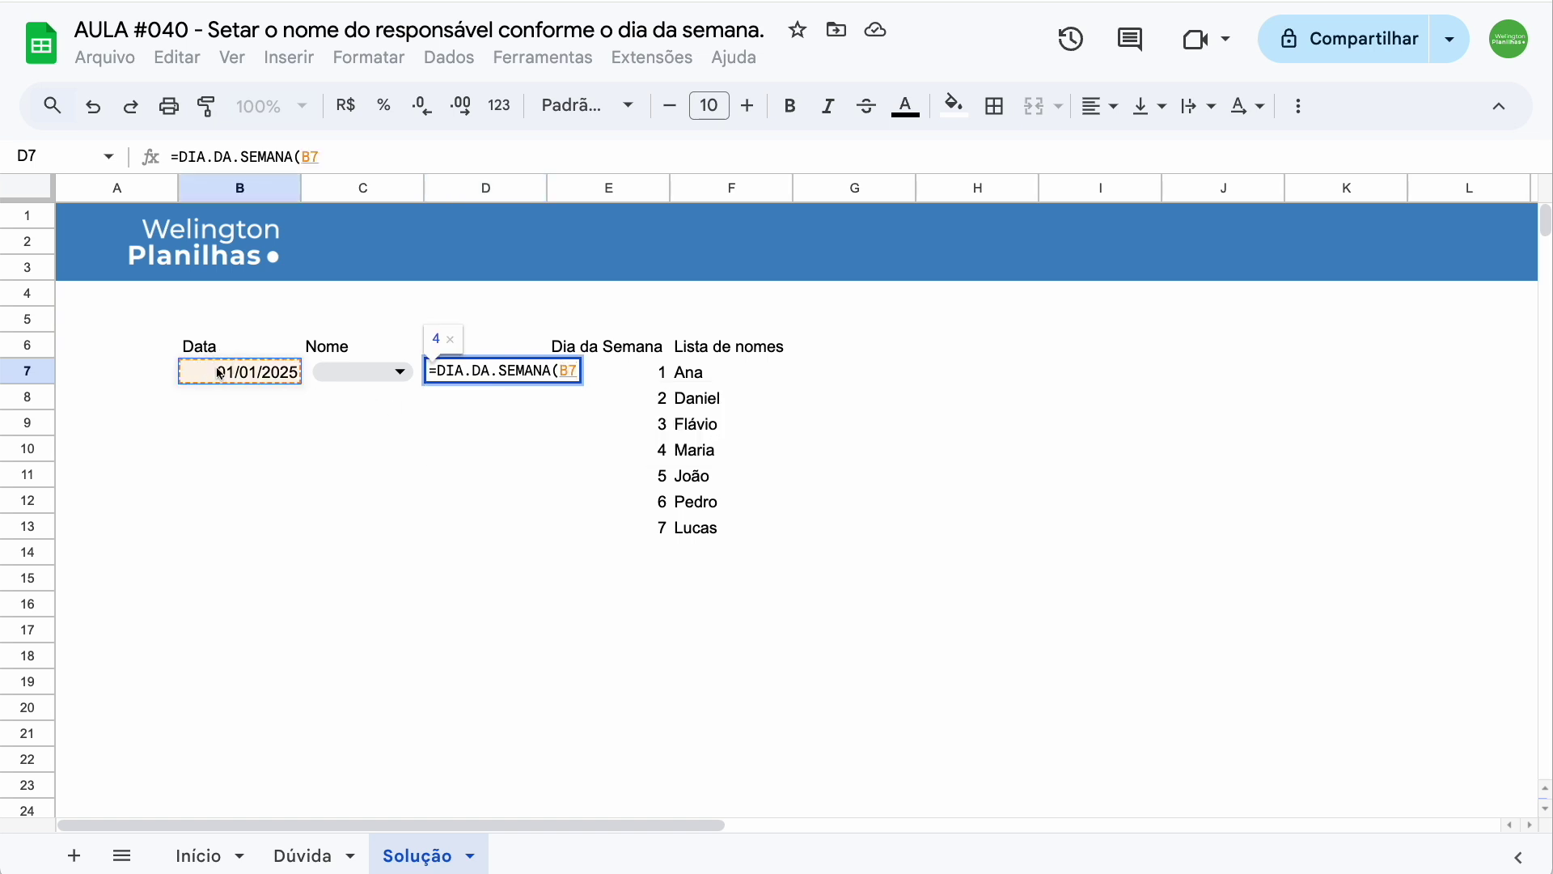
{"action": "type", "text": ")"}
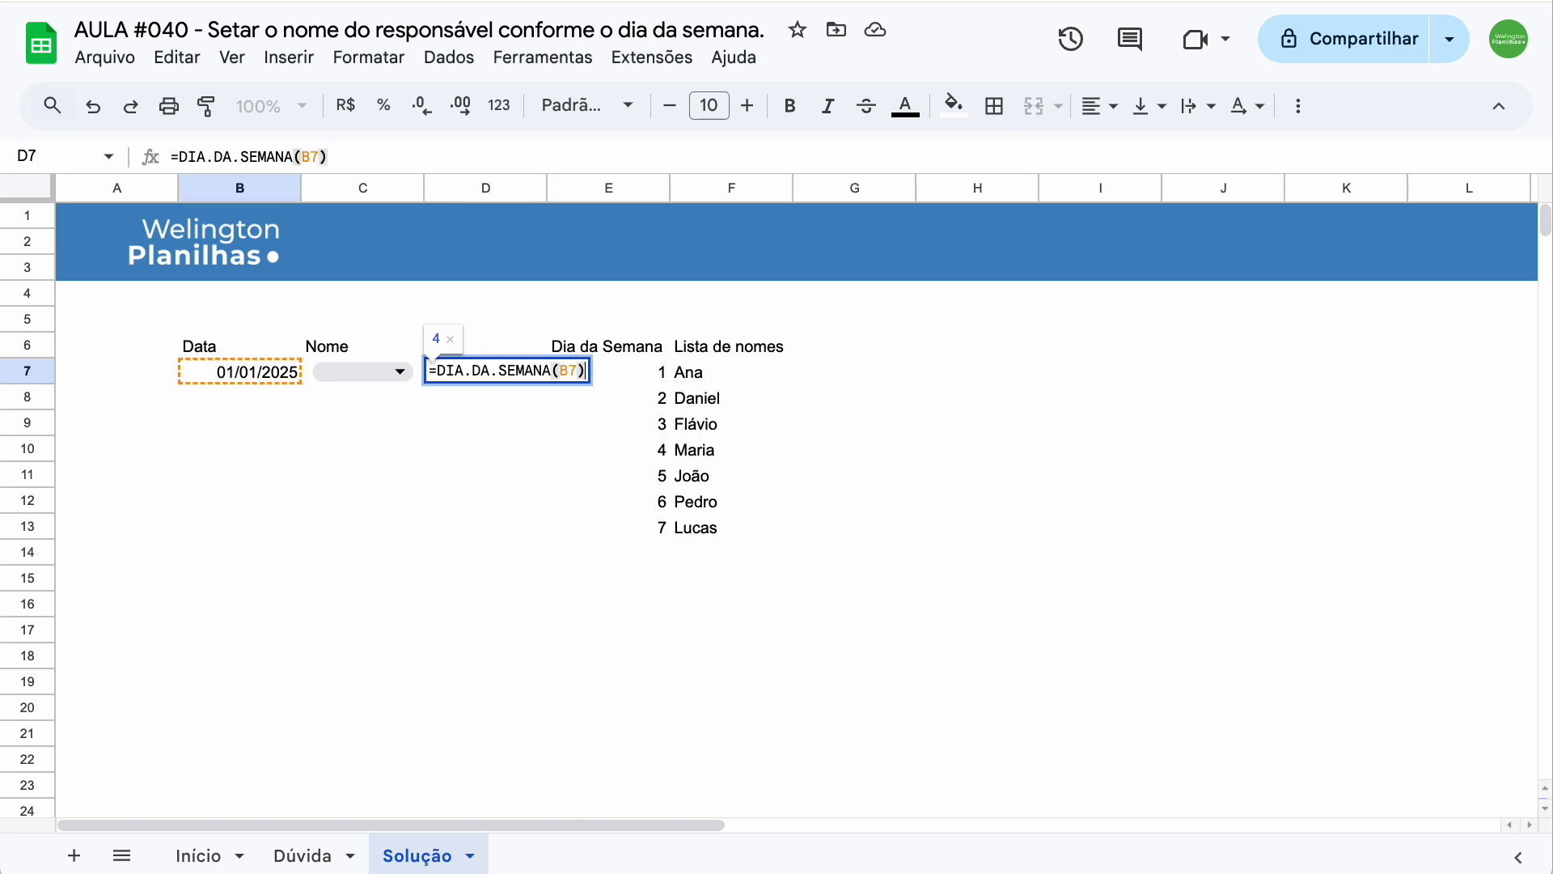
{"action": "key", "text": "Return"}
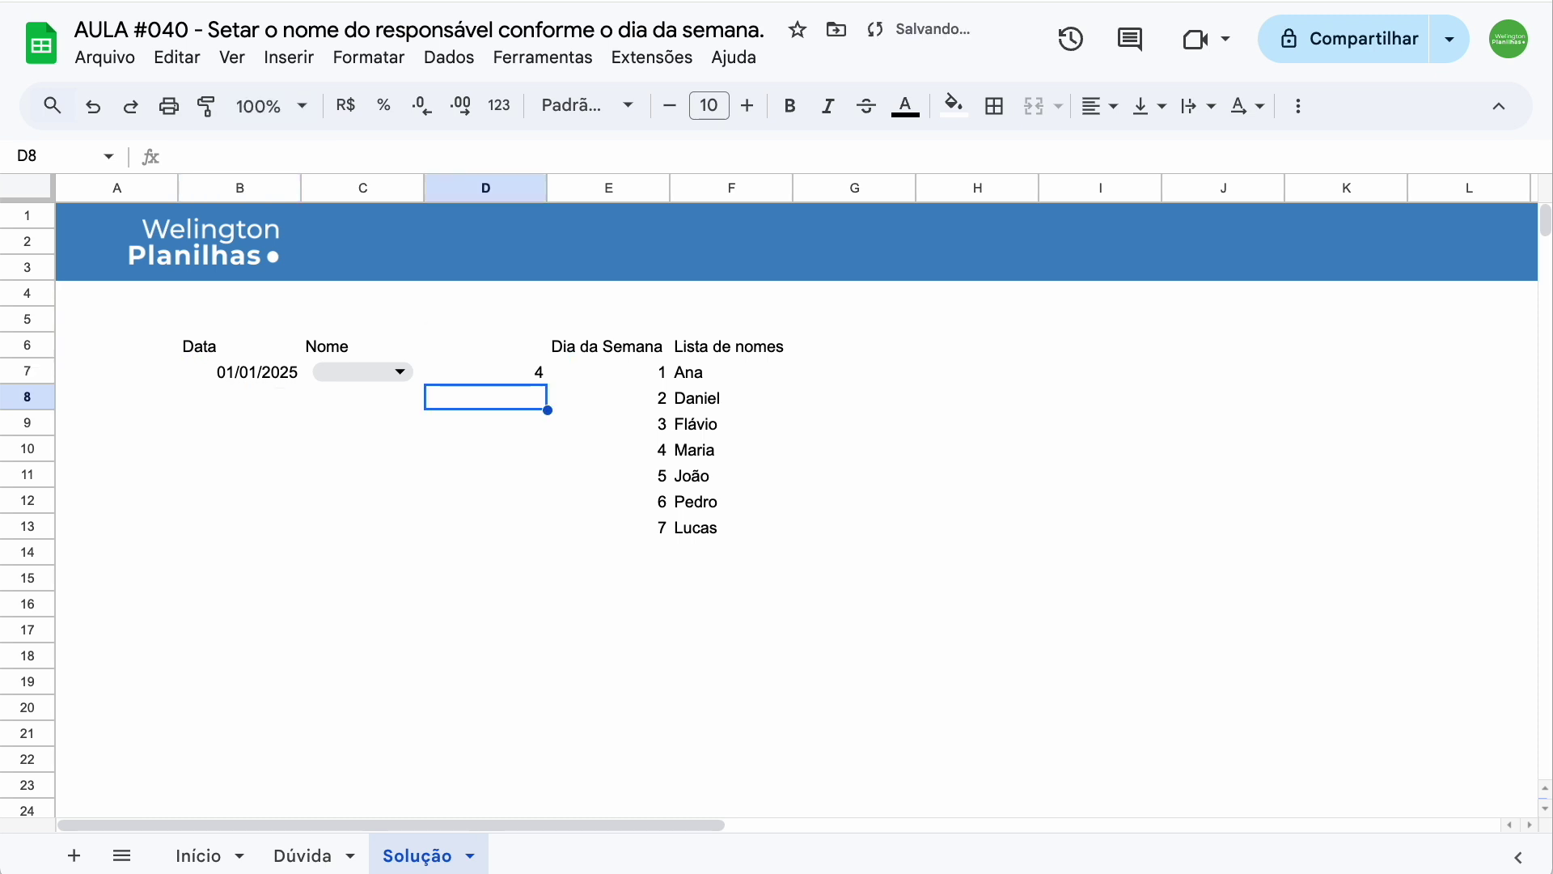
{"action": "key", "text": "Up"}
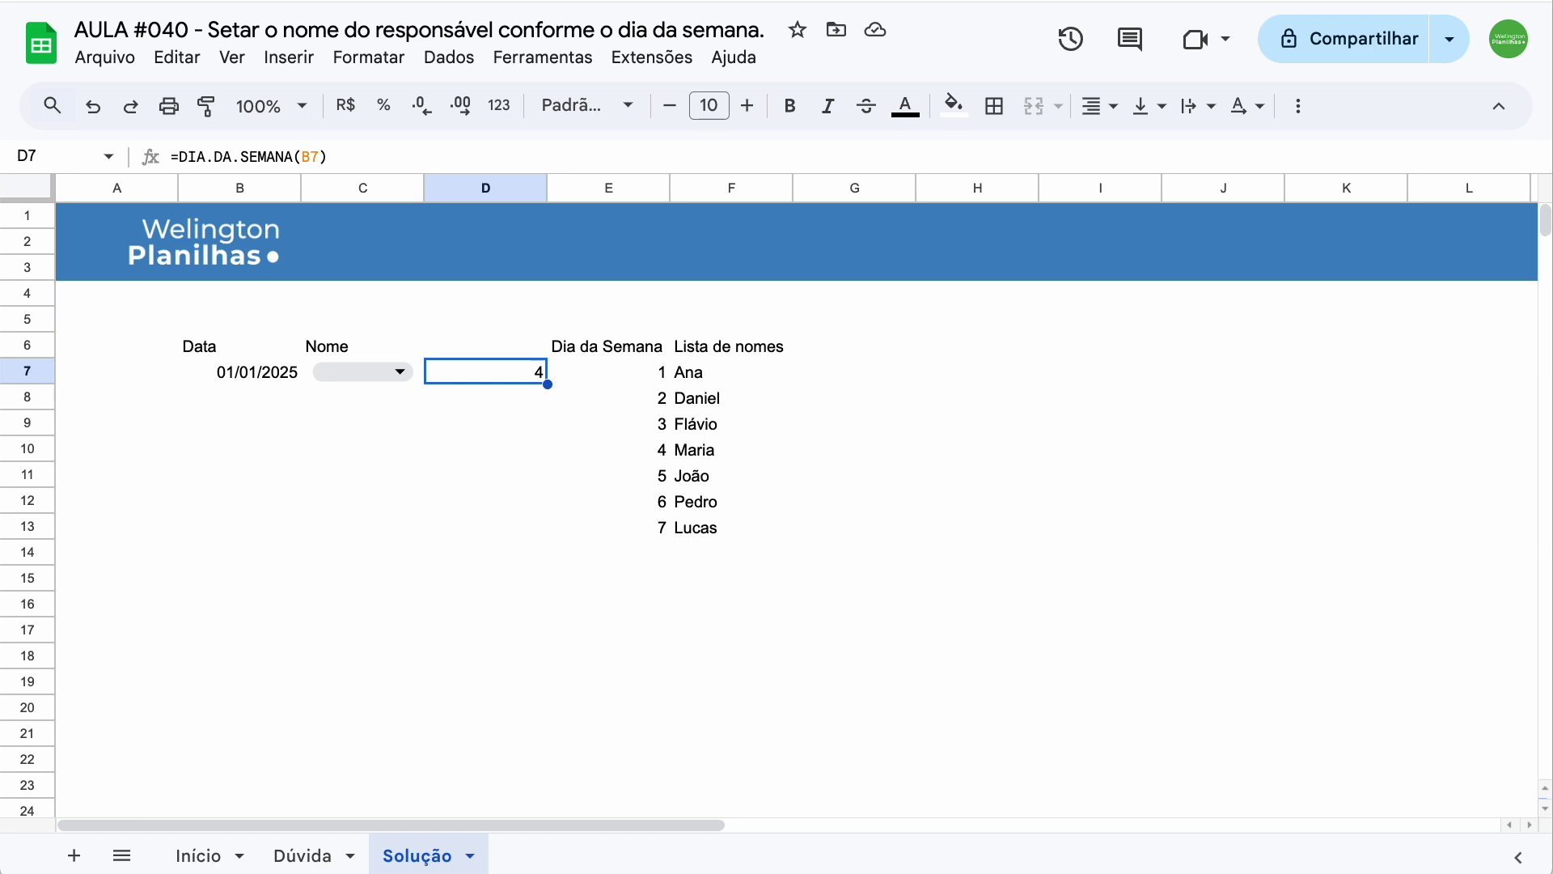
Step: Change the date in B7 to 02/01/2025 to test the weekday formula
{"action": "left_click", "coordinate": [234, 374]}
{"action": "double_click", "coordinate": [234, 373]}
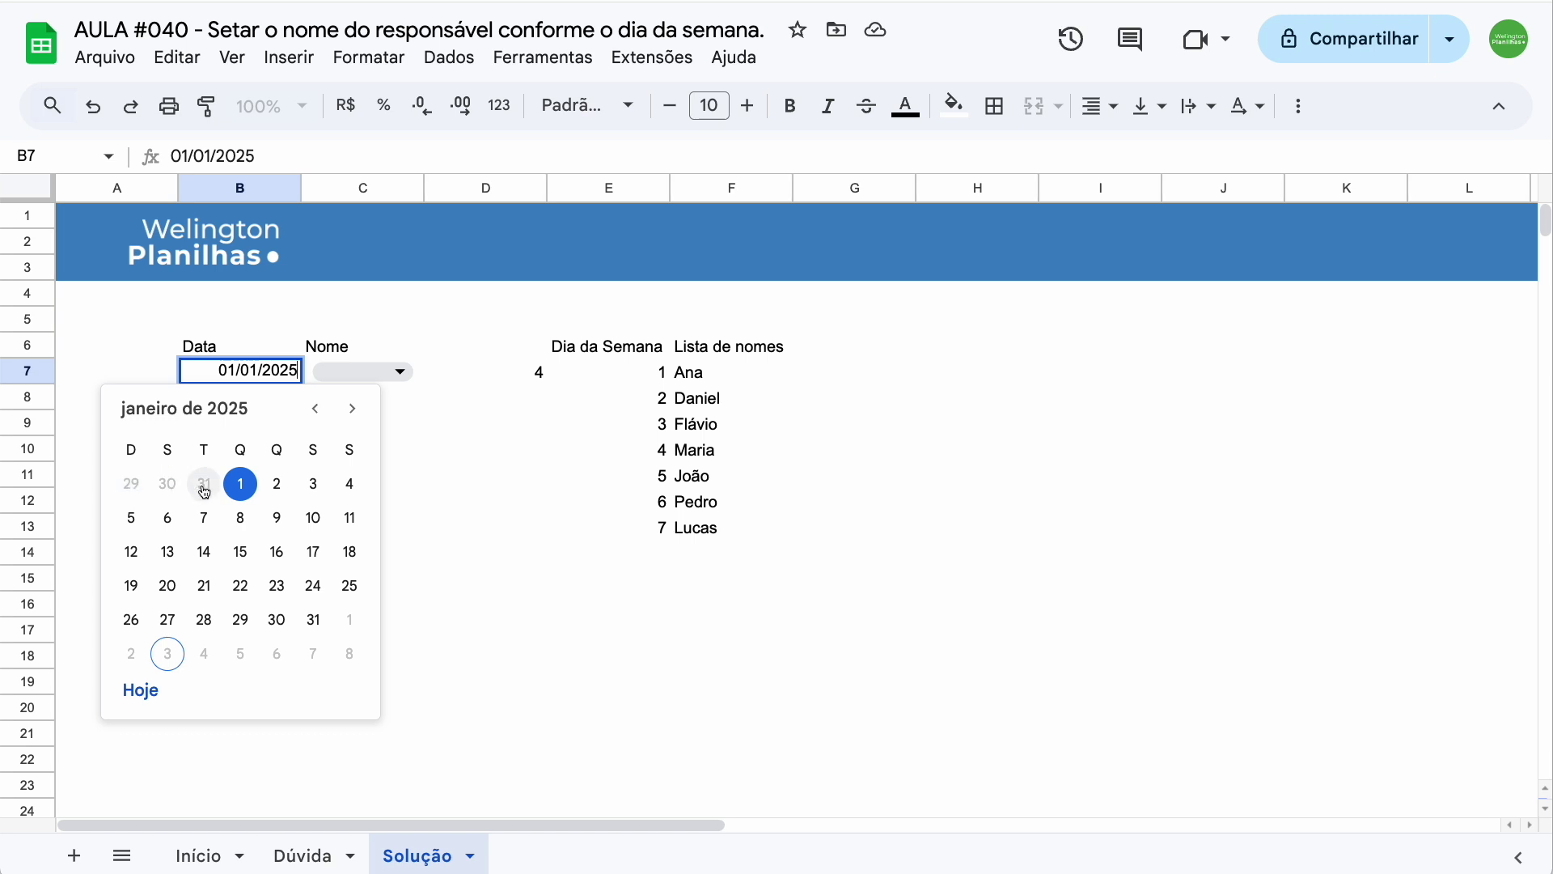
{"action": "left_click", "coordinate": [277, 485]}
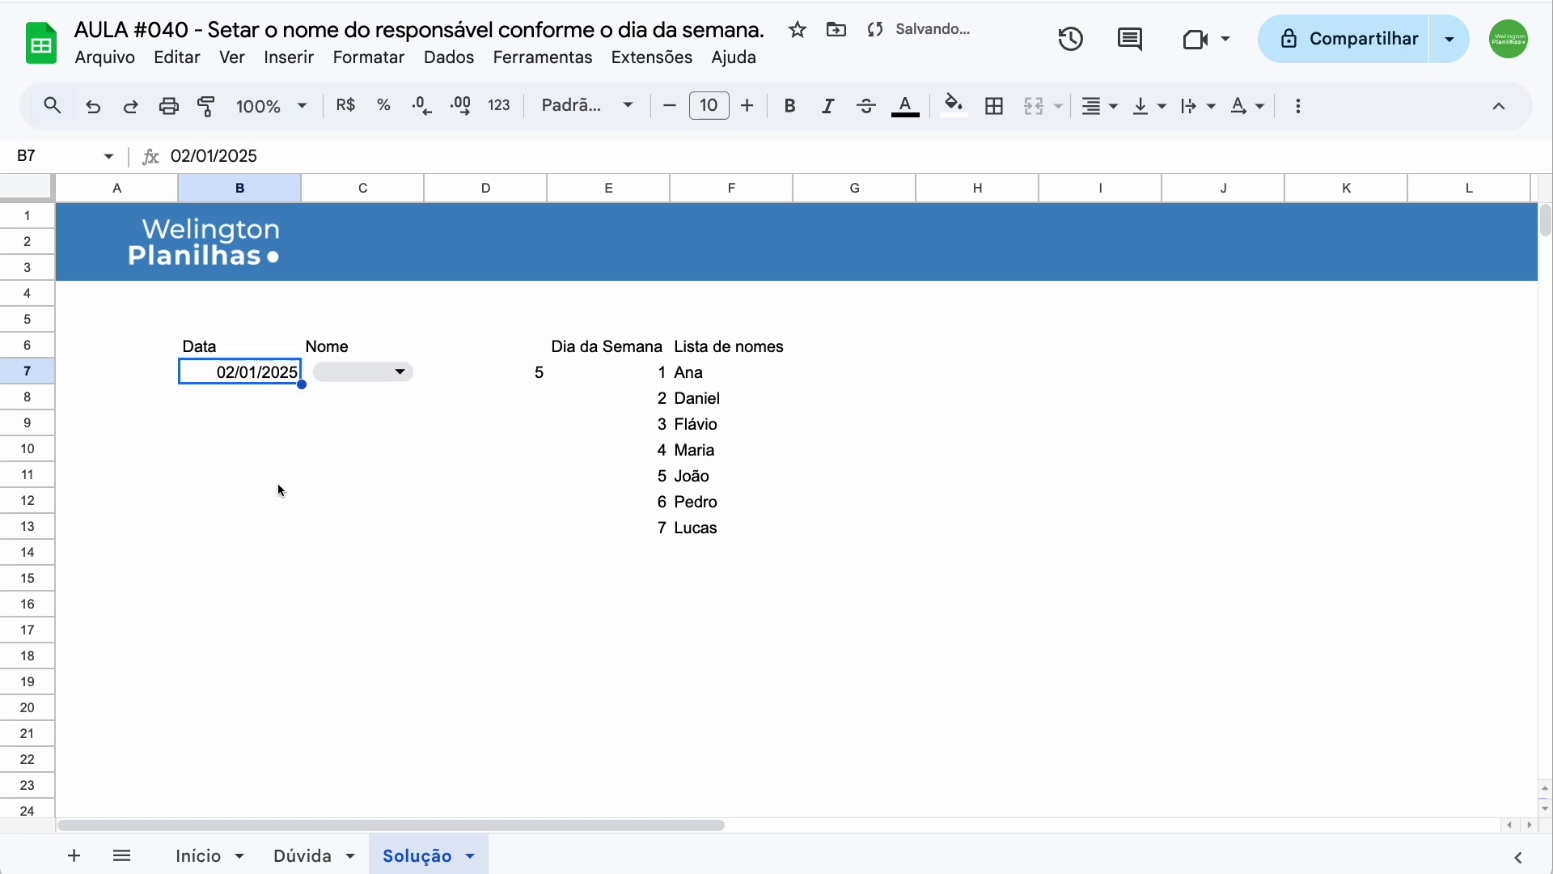
Step: Wrap D7's formula in a PROCV function, using DIA.DA.SEMANA(B7) as the search key
{"action": "left_click", "coordinate": [513, 375]}
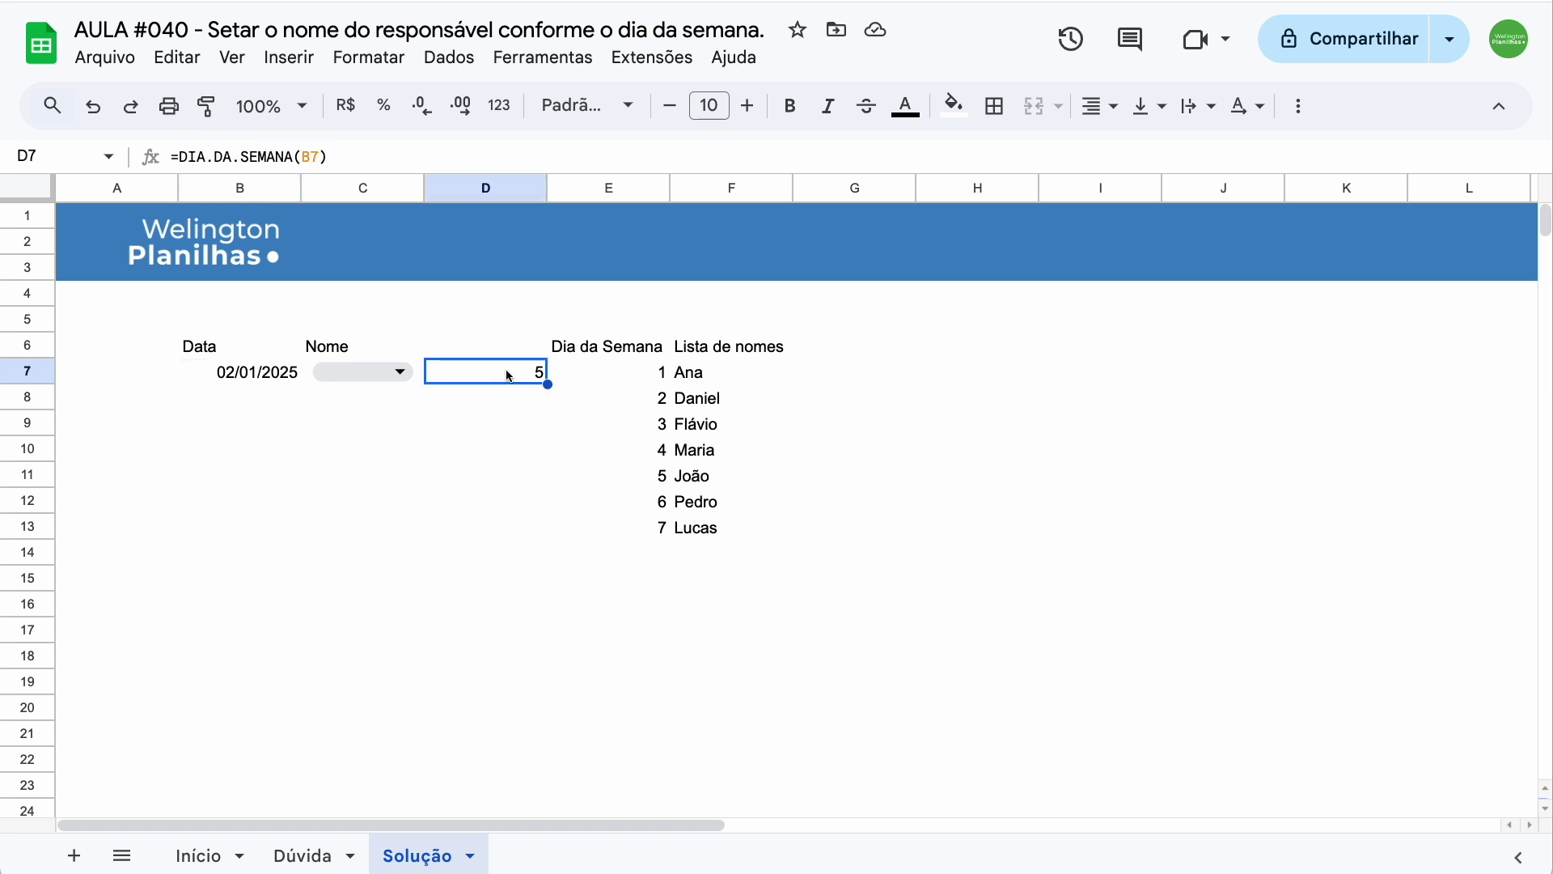
{"action": "double_click", "coordinate": [509, 372]}
{"action": "left_click", "coordinate": [437, 370]}
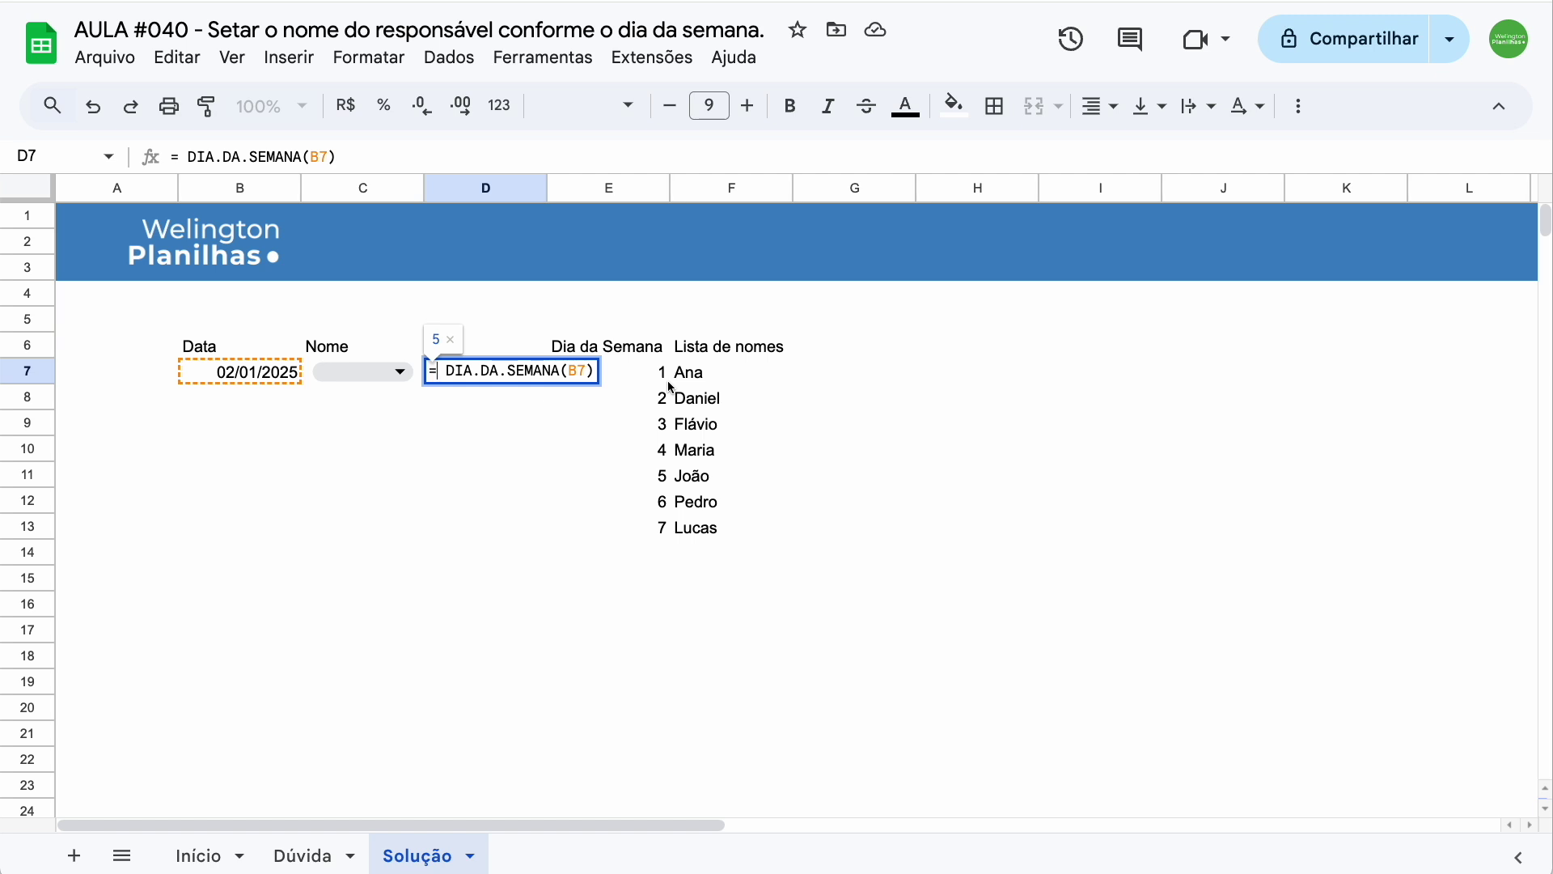
{"action": "type", "text": "procv"}
{"action": "left_click", "coordinate": [607, 411]}
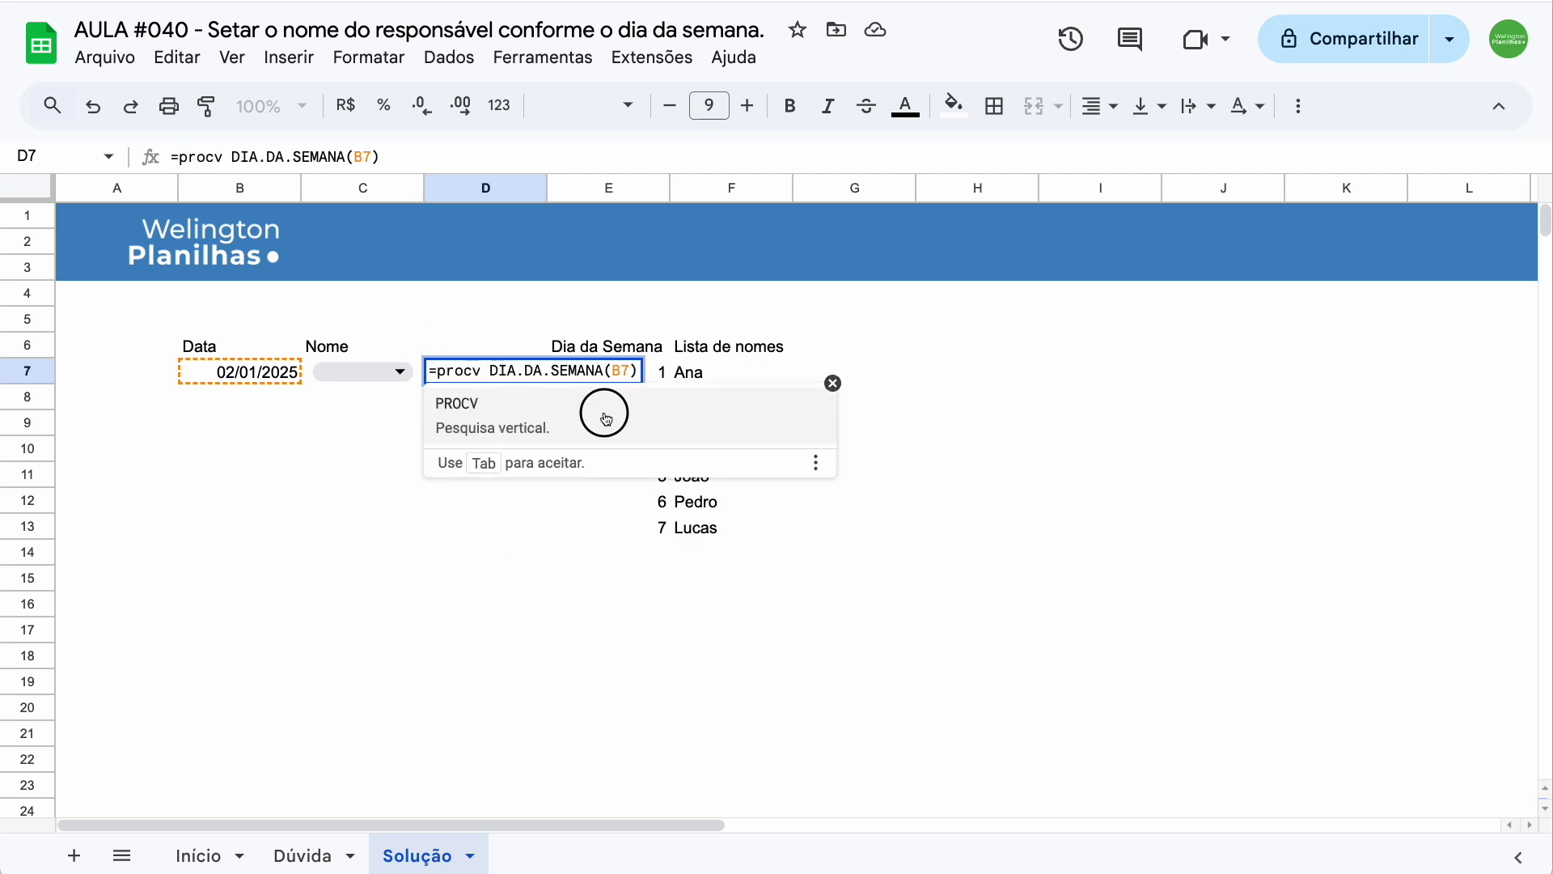
{"action": "key", "text": "Delete"}
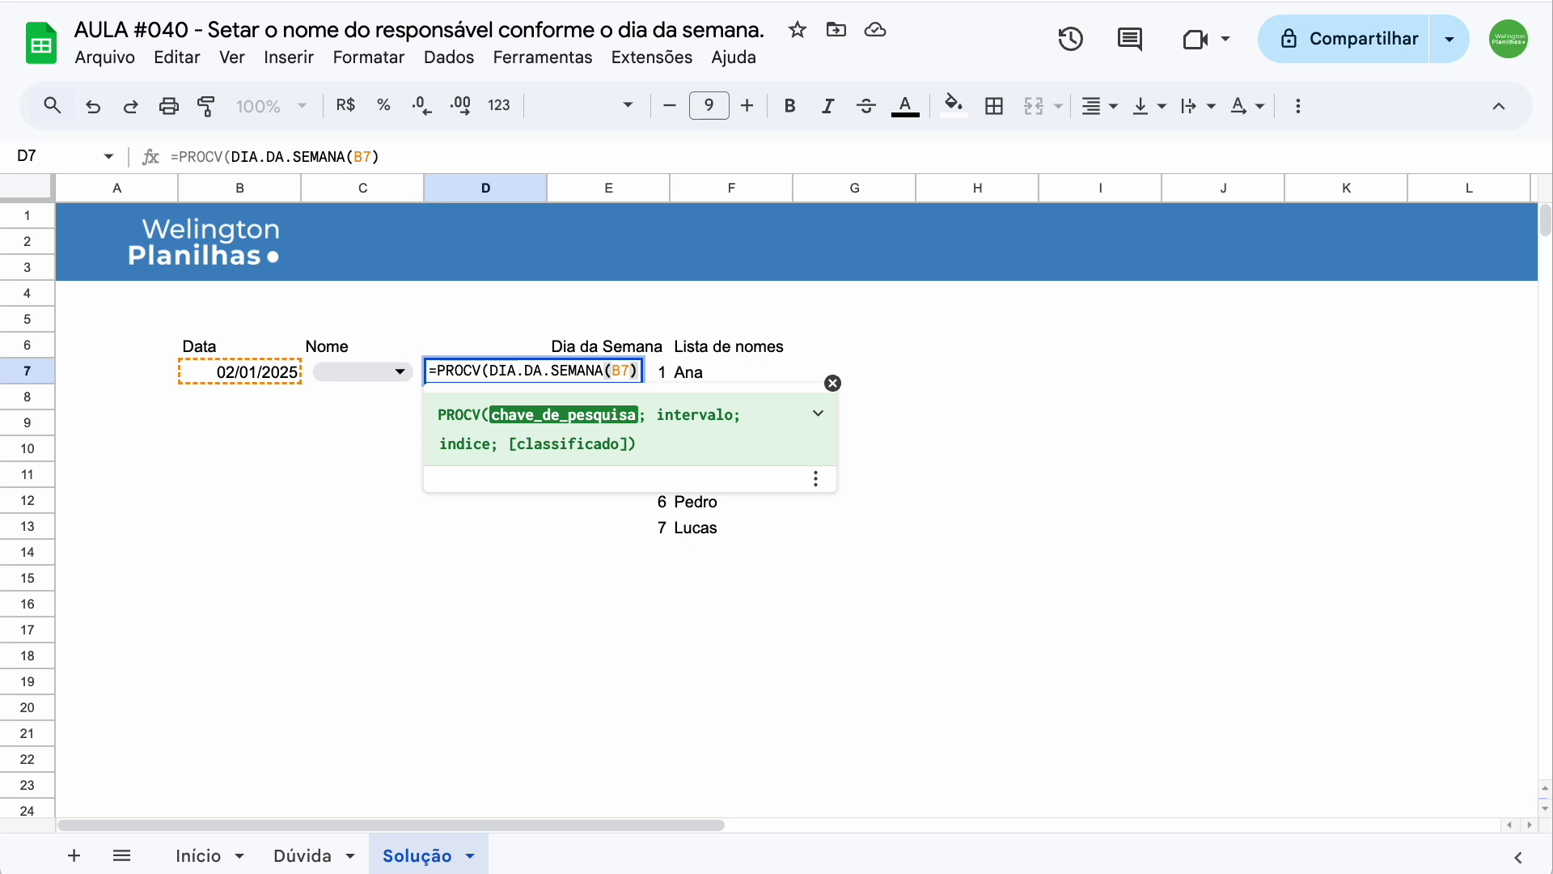
Step: Complete D7's PROCV formula with the absolute range $E$7:$F$13, index 2 and sorted argument 0
{"action": "type", "text": ";"}
{"action": "scroll", "coordinate": [963, 342], "scroll_direction": "down", "scroll_amount": 1}
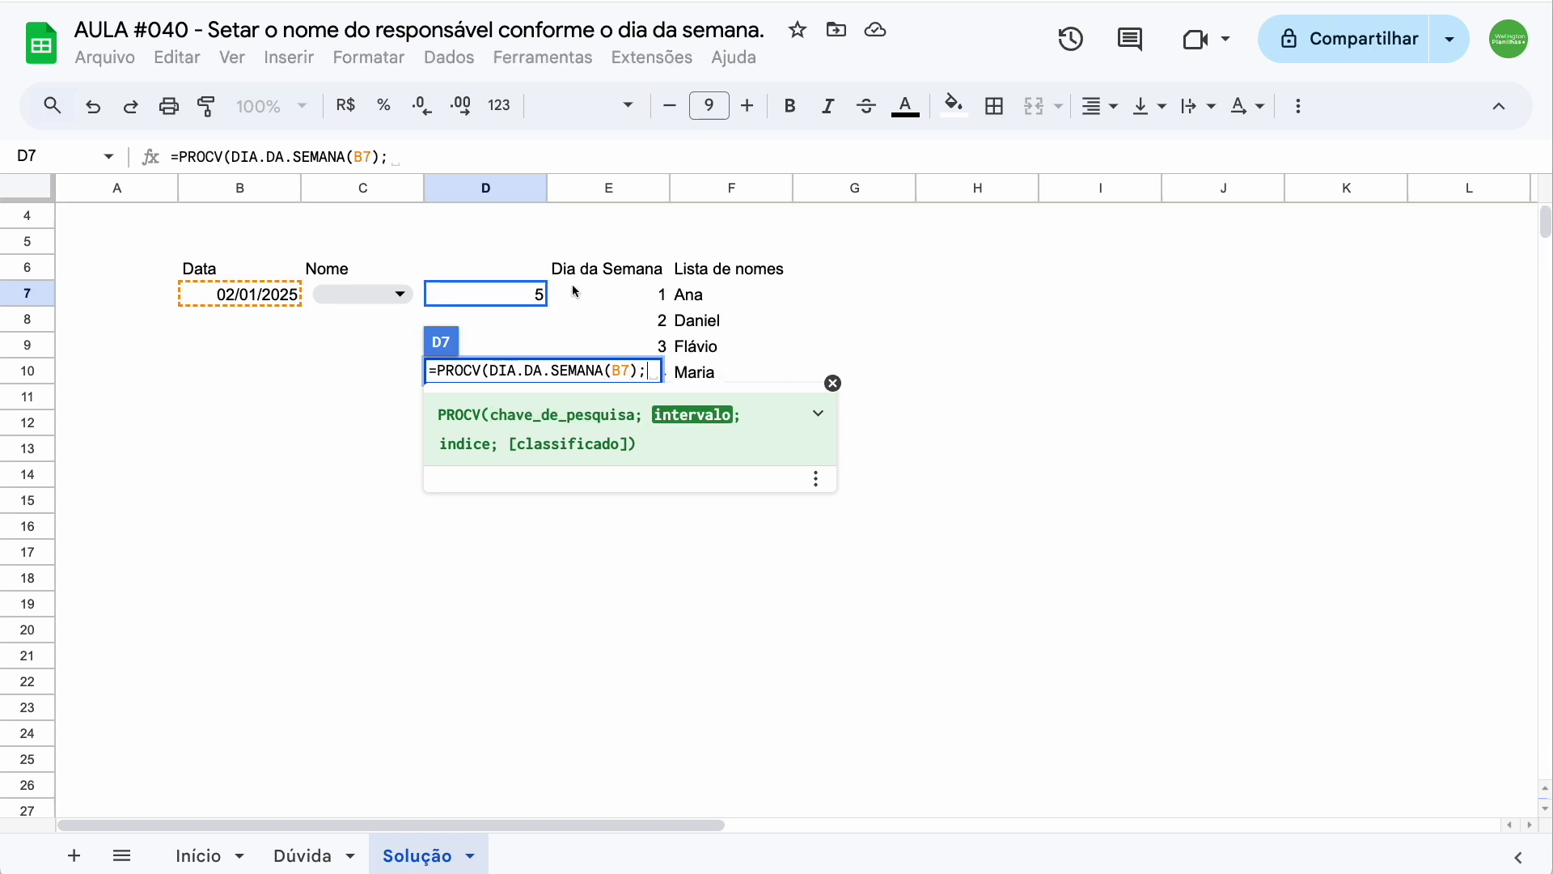
{"action": "left_click_drag", "start_coordinate": [576, 293], "coordinate": [735, 455]}
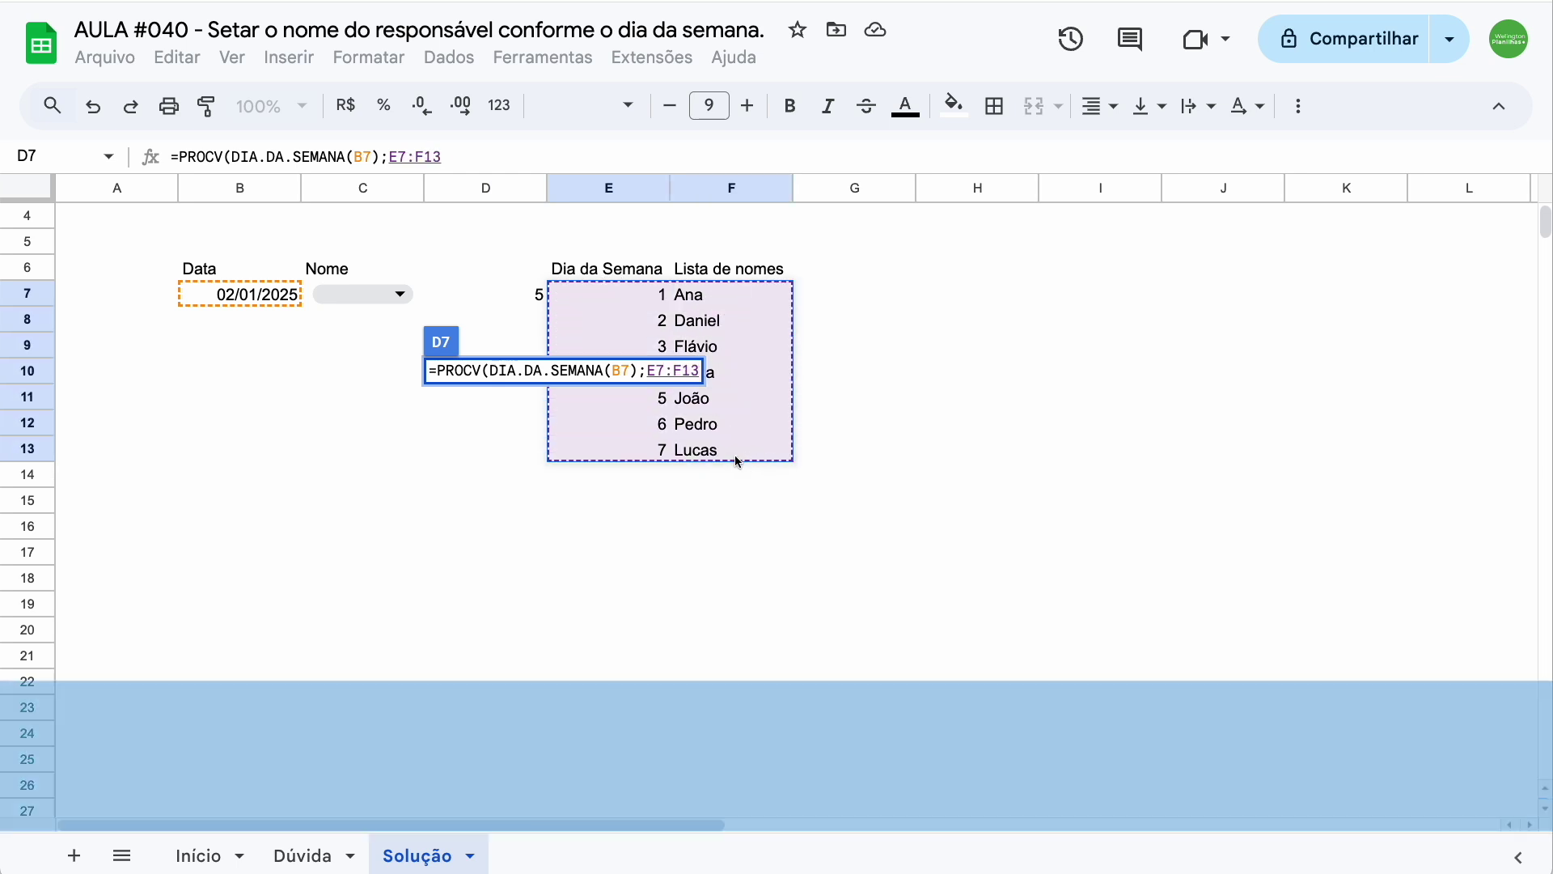
{"action": "key", "text": "F4"}
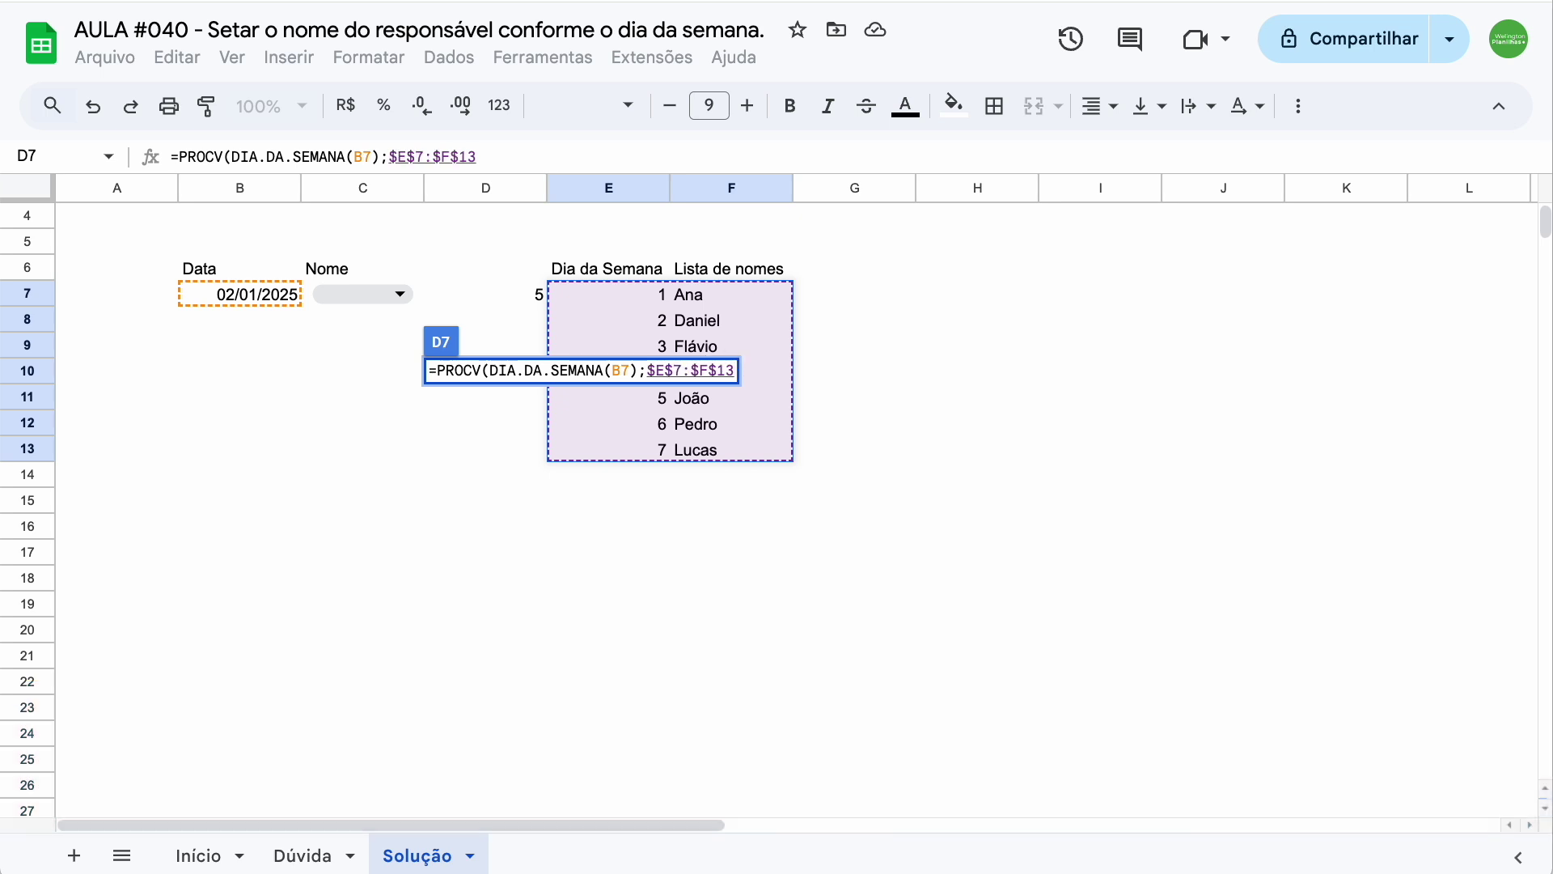
{"action": "type", "text": ";"}
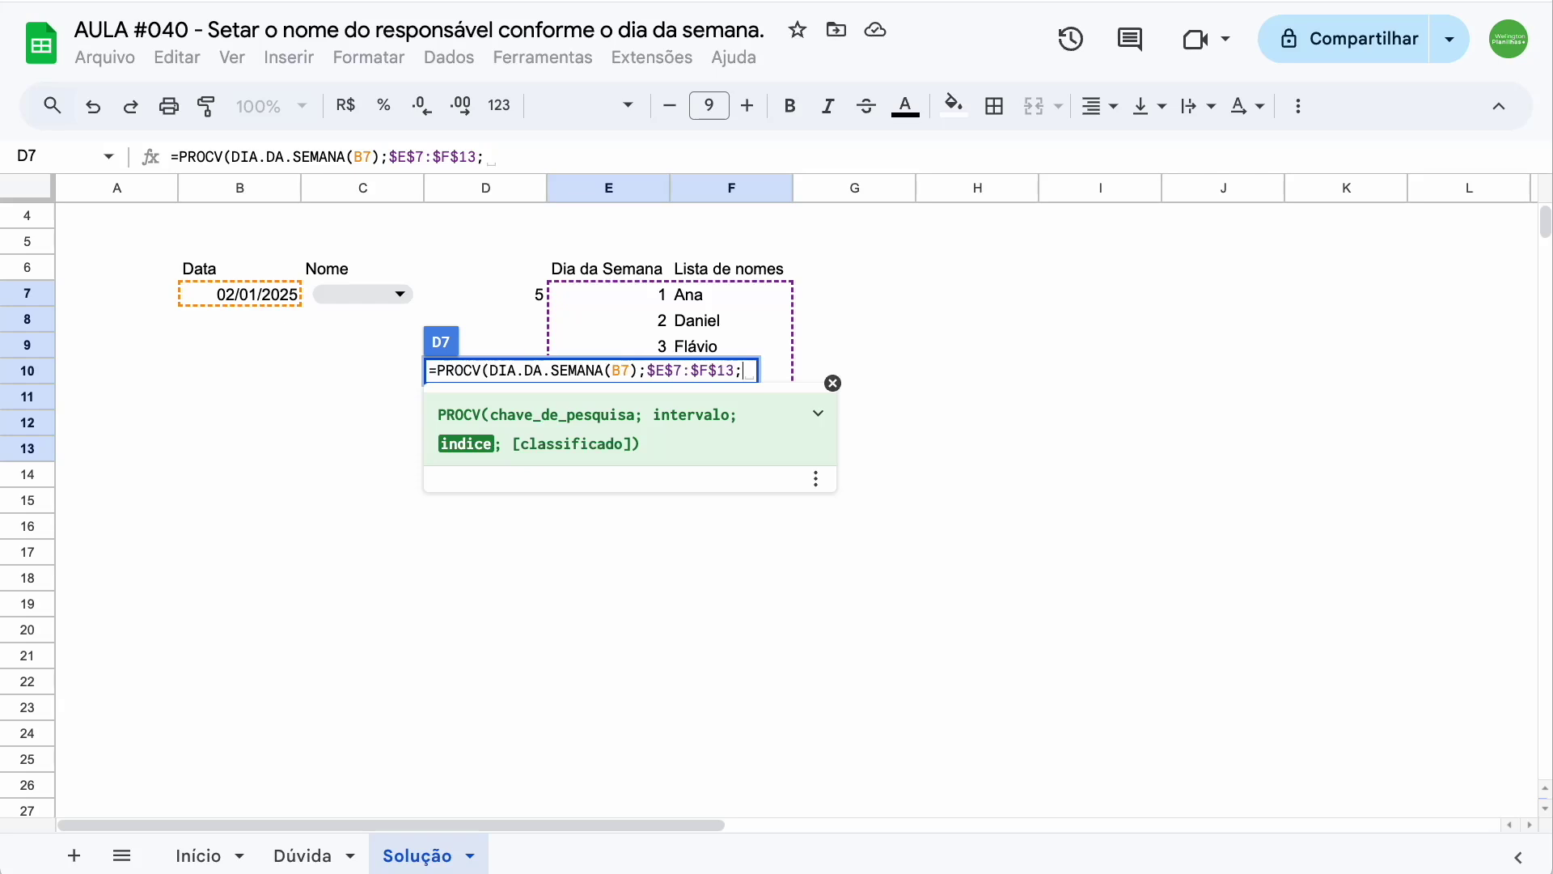
{"action": "type", "text": "2;"}
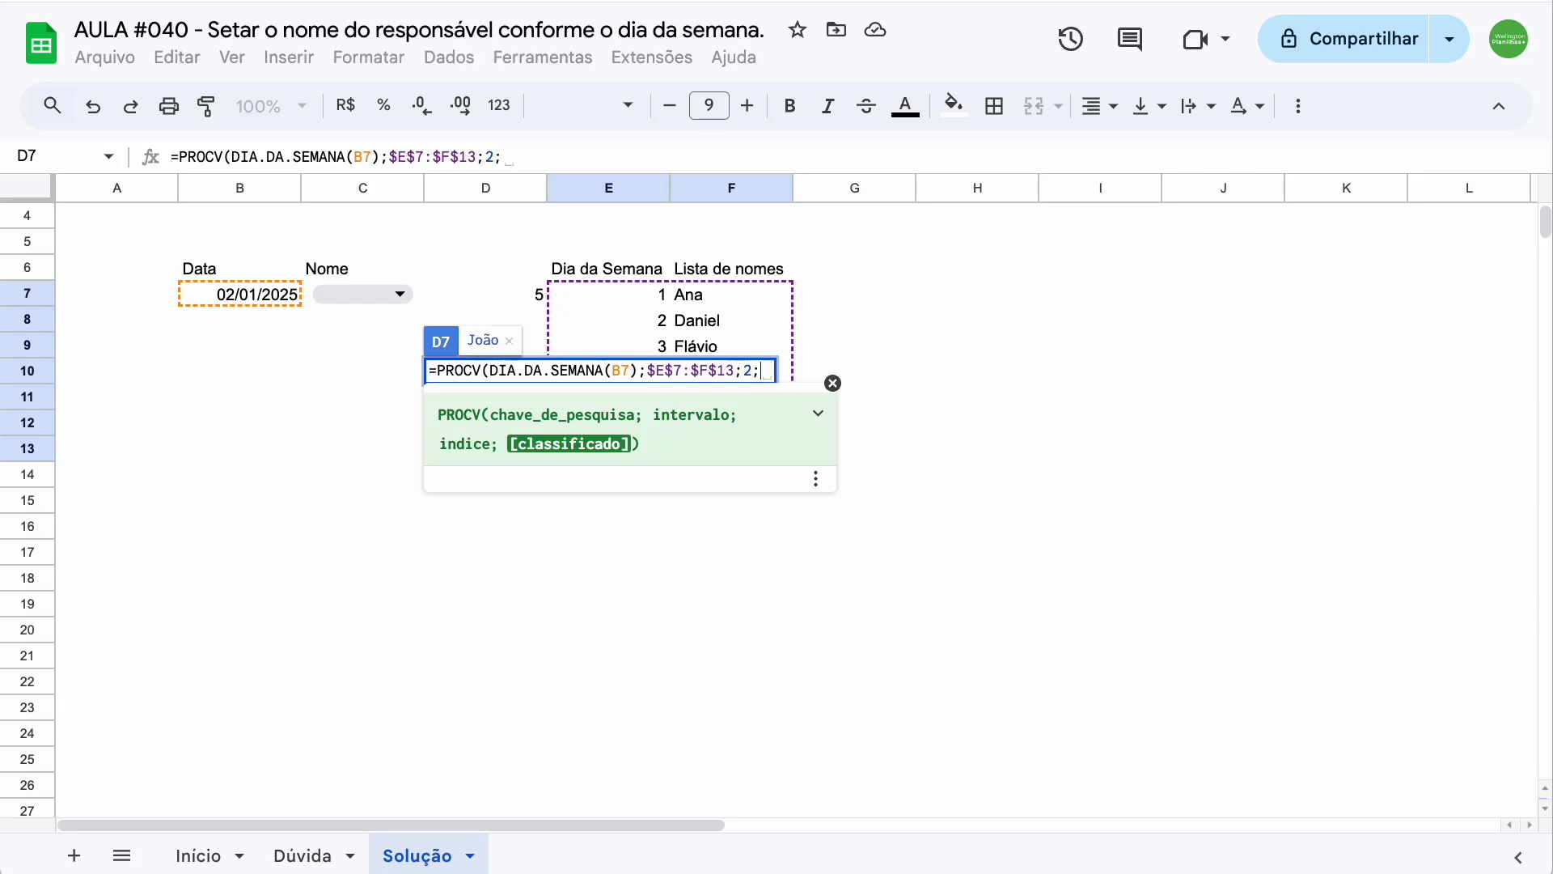
{"action": "type", "text": "0)"}
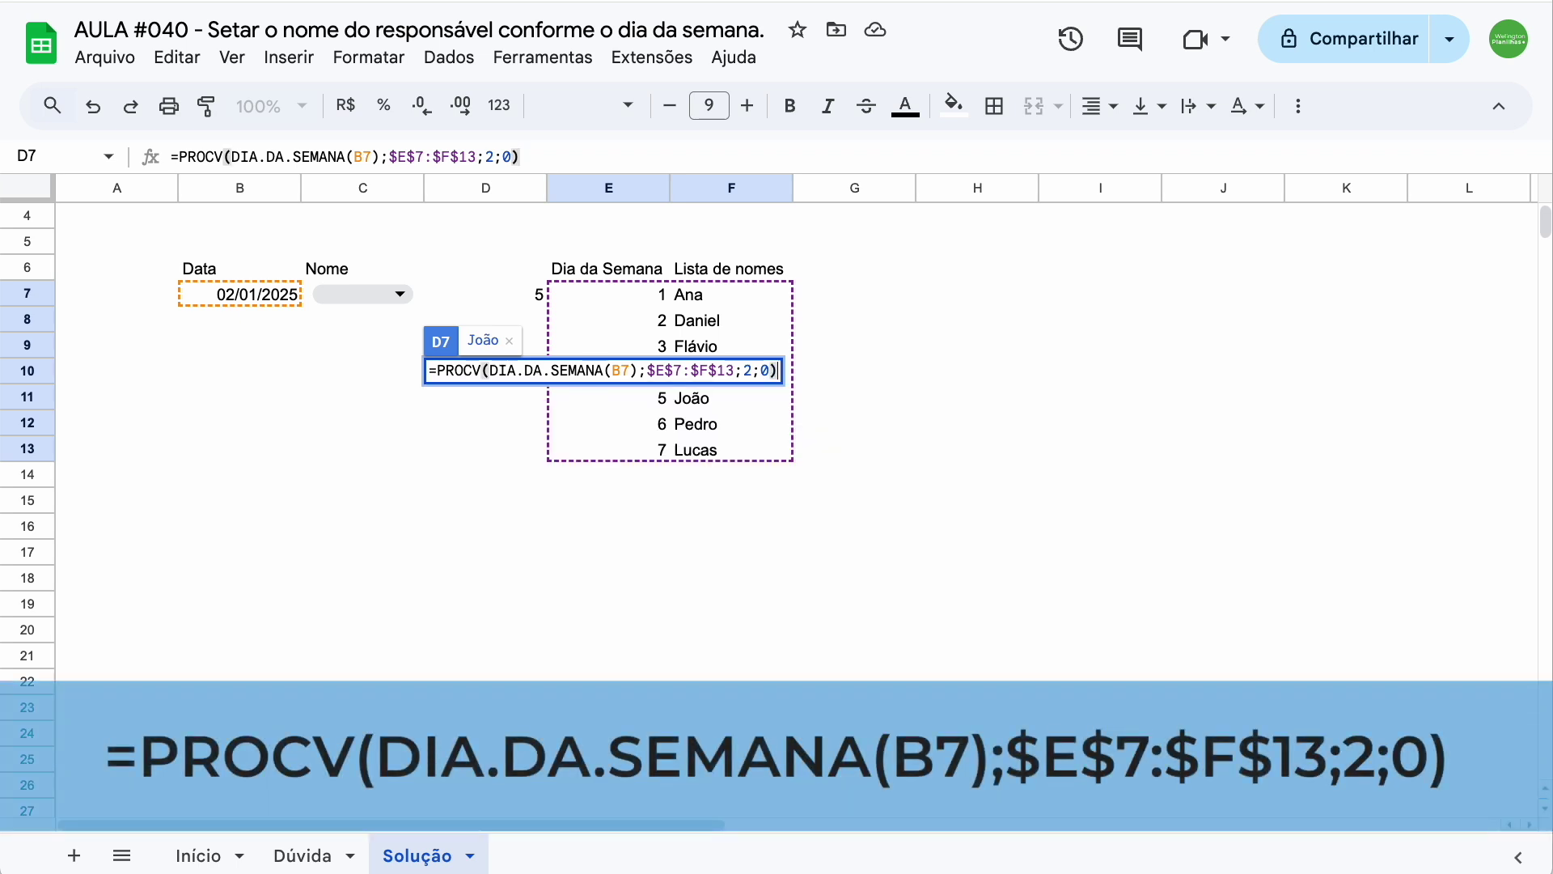
{"action": "key", "text": "Return"}
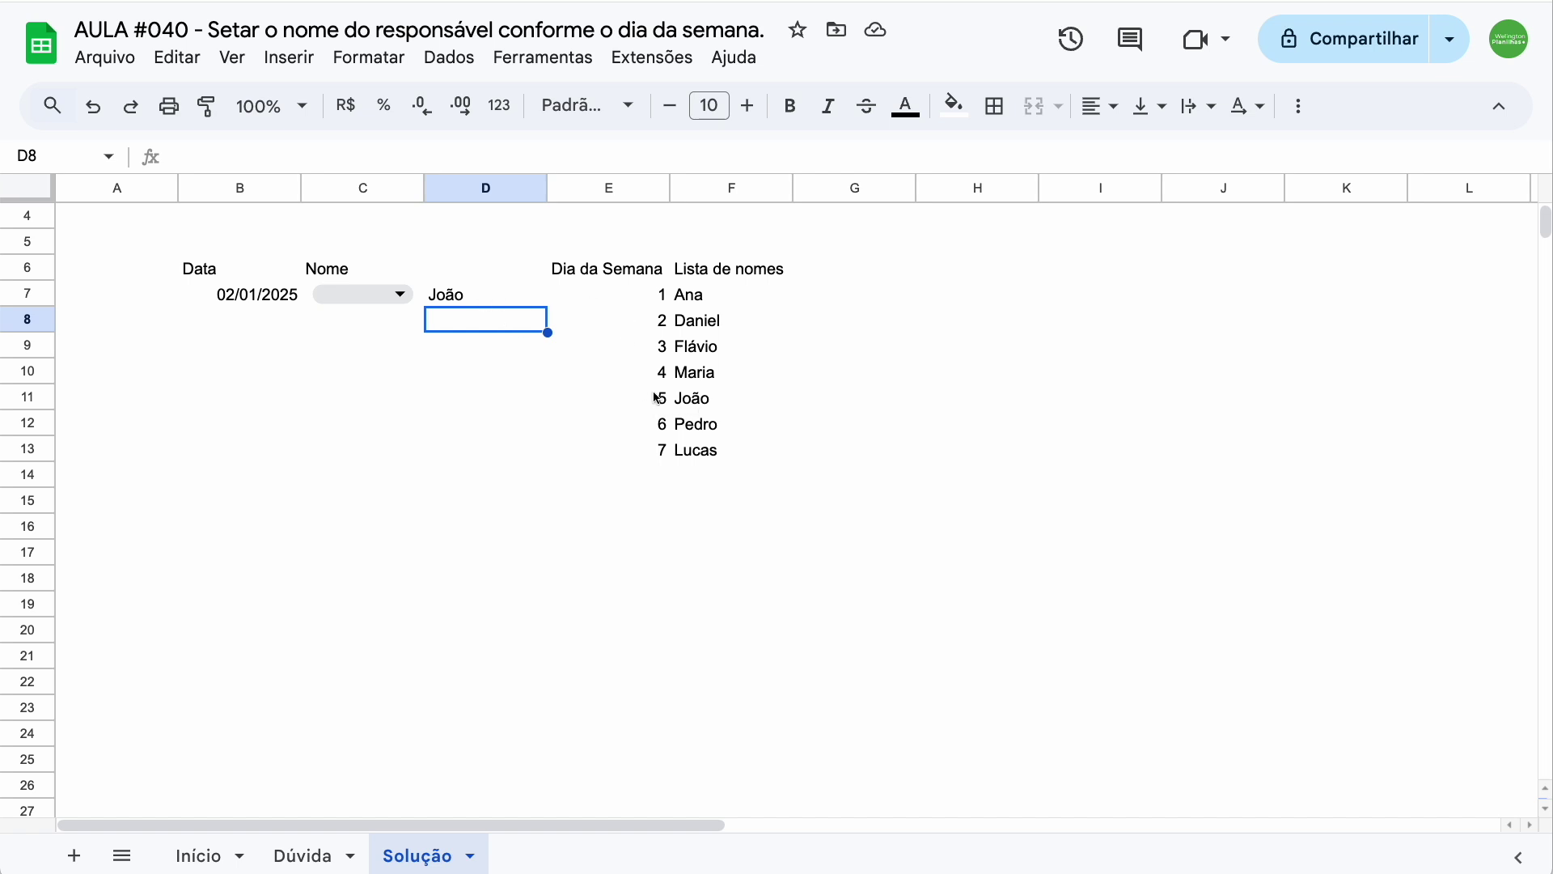
Step: Set the date in B7 to 01/01/2025 to test the name lookup
{"action": "double_click", "coordinate": [215, 293]}
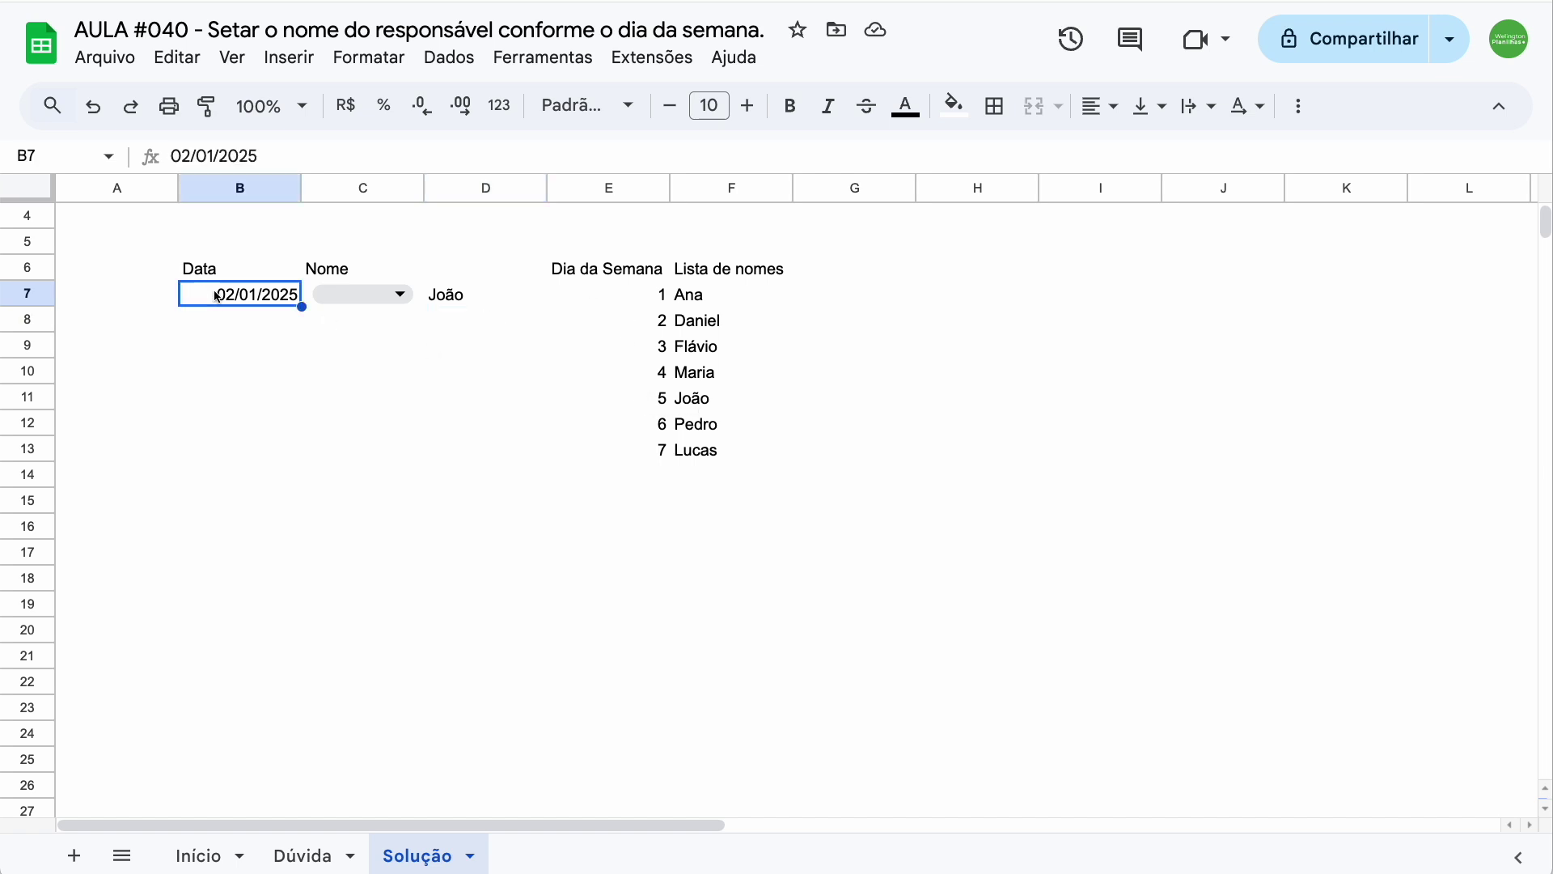
{"action": "left_click", "coordinate": [240, 414]}
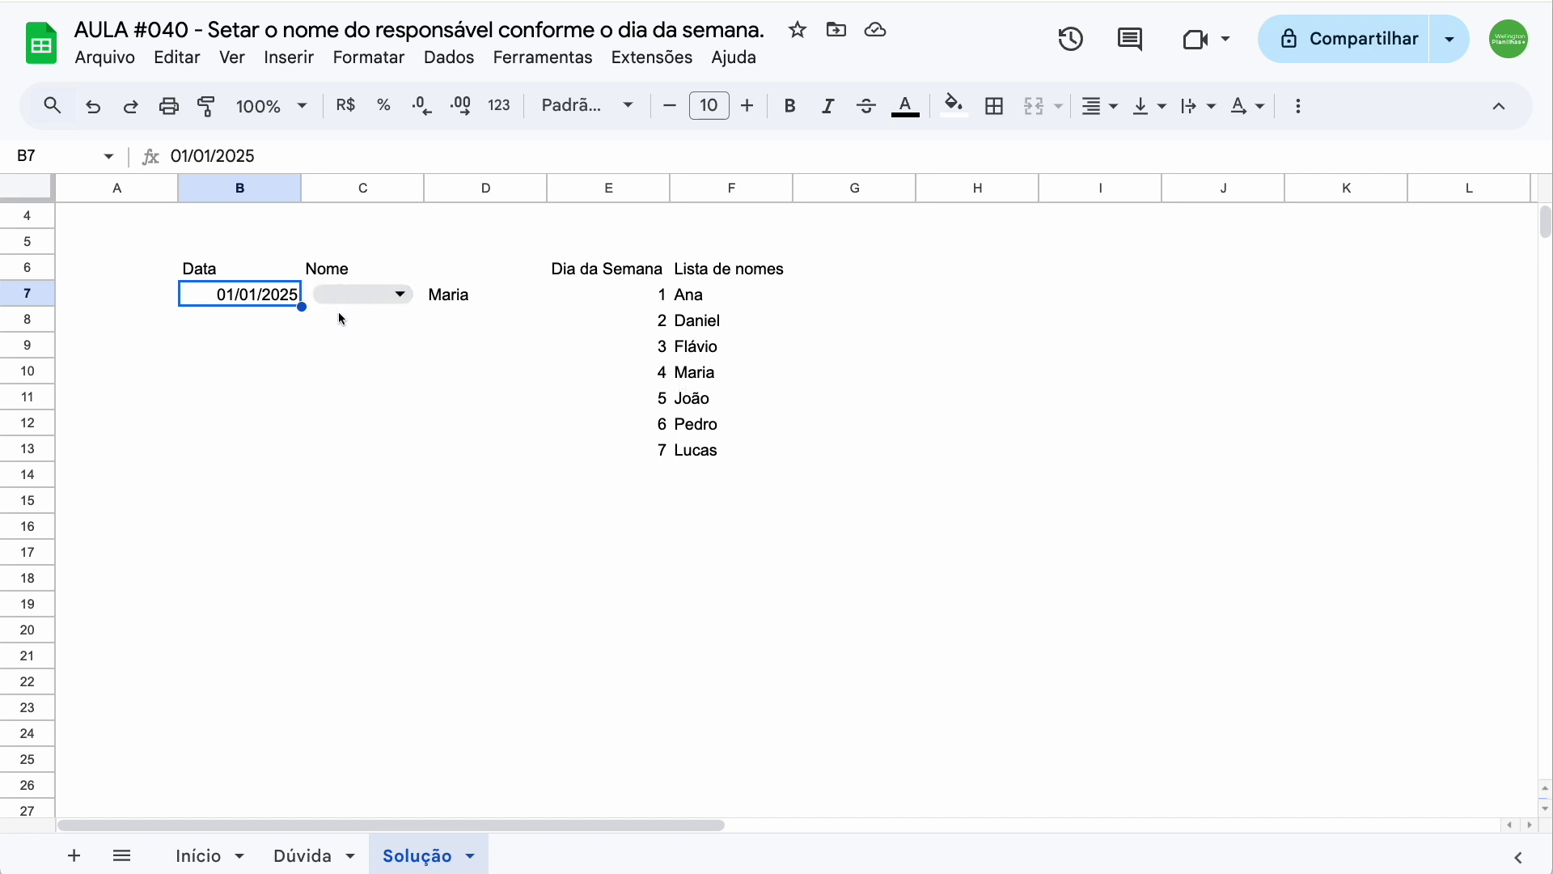
Step: Move the PROCV formula from D7 into the dropdown cell C7
{"action": "left_click", "coordinate": [450, 294]}
{"action": "double_click", "coordinate": [463, 295]}
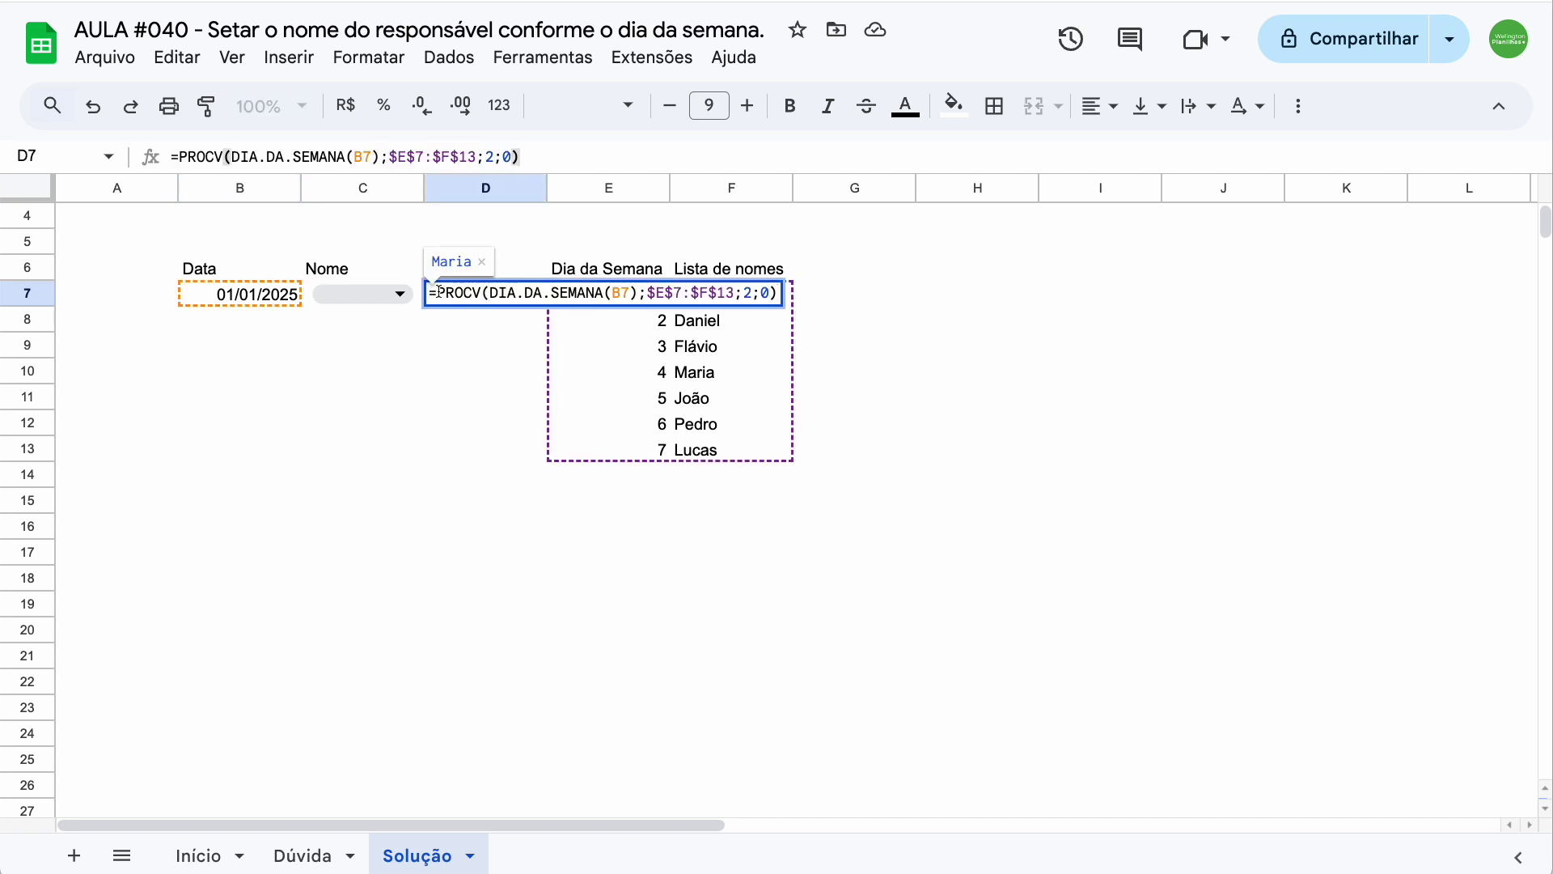
{"action": "key", "text": "ctrl+a"}
{"action": "key", "text": "ctrl+c"}
{"action": "key", "text": "Delete"}
{"action": "key", "text": "Return"}
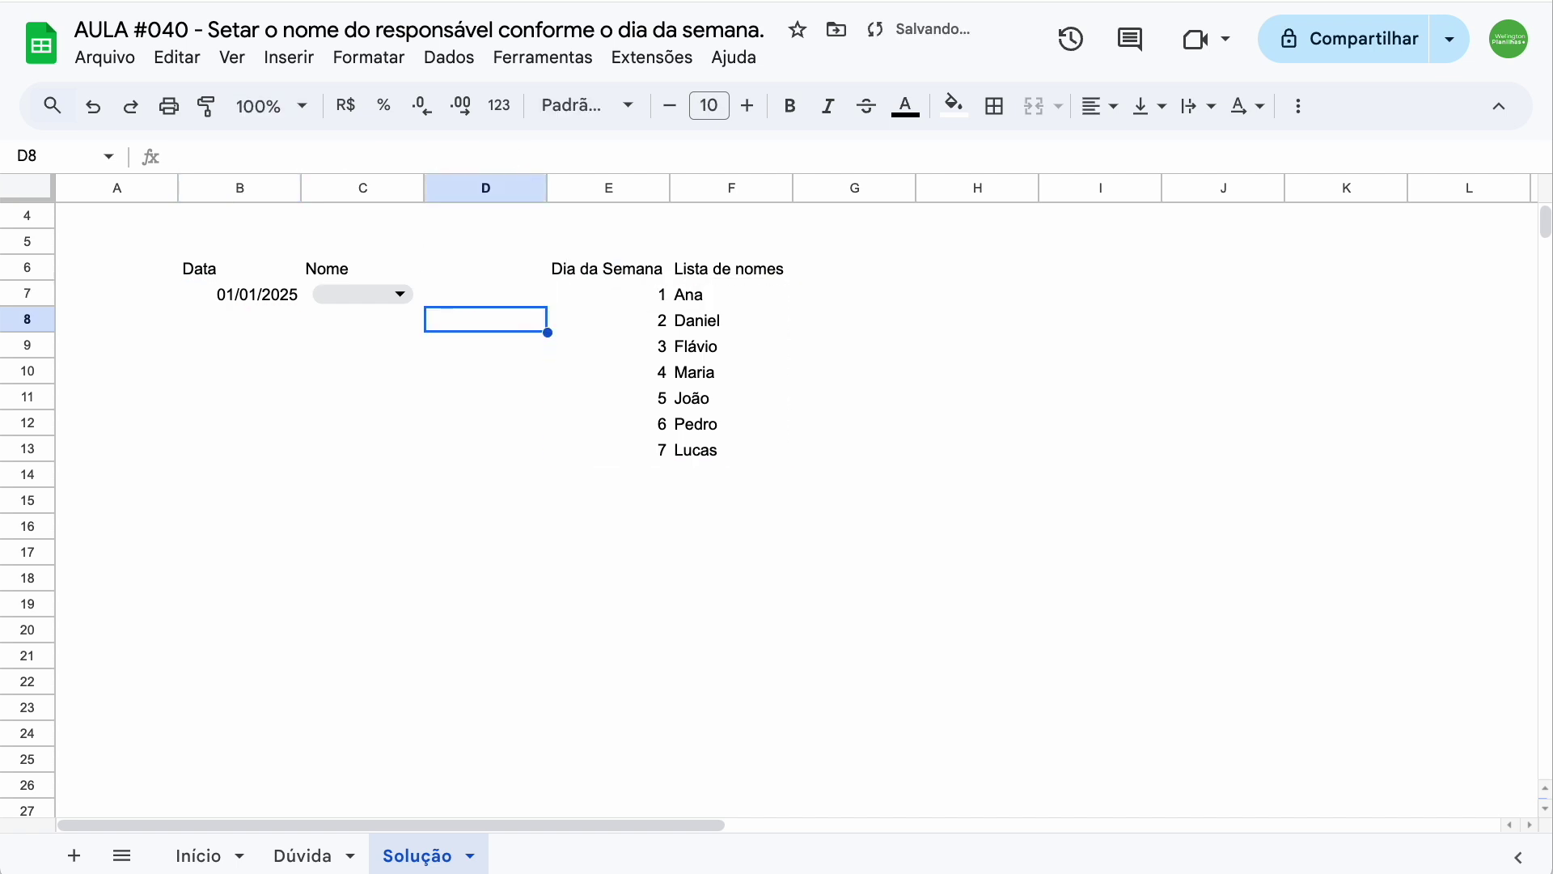
{"action": "left_click", "coordinate": [373, 273]}
{"action": "left_click", "coordinate": [409, 296]}
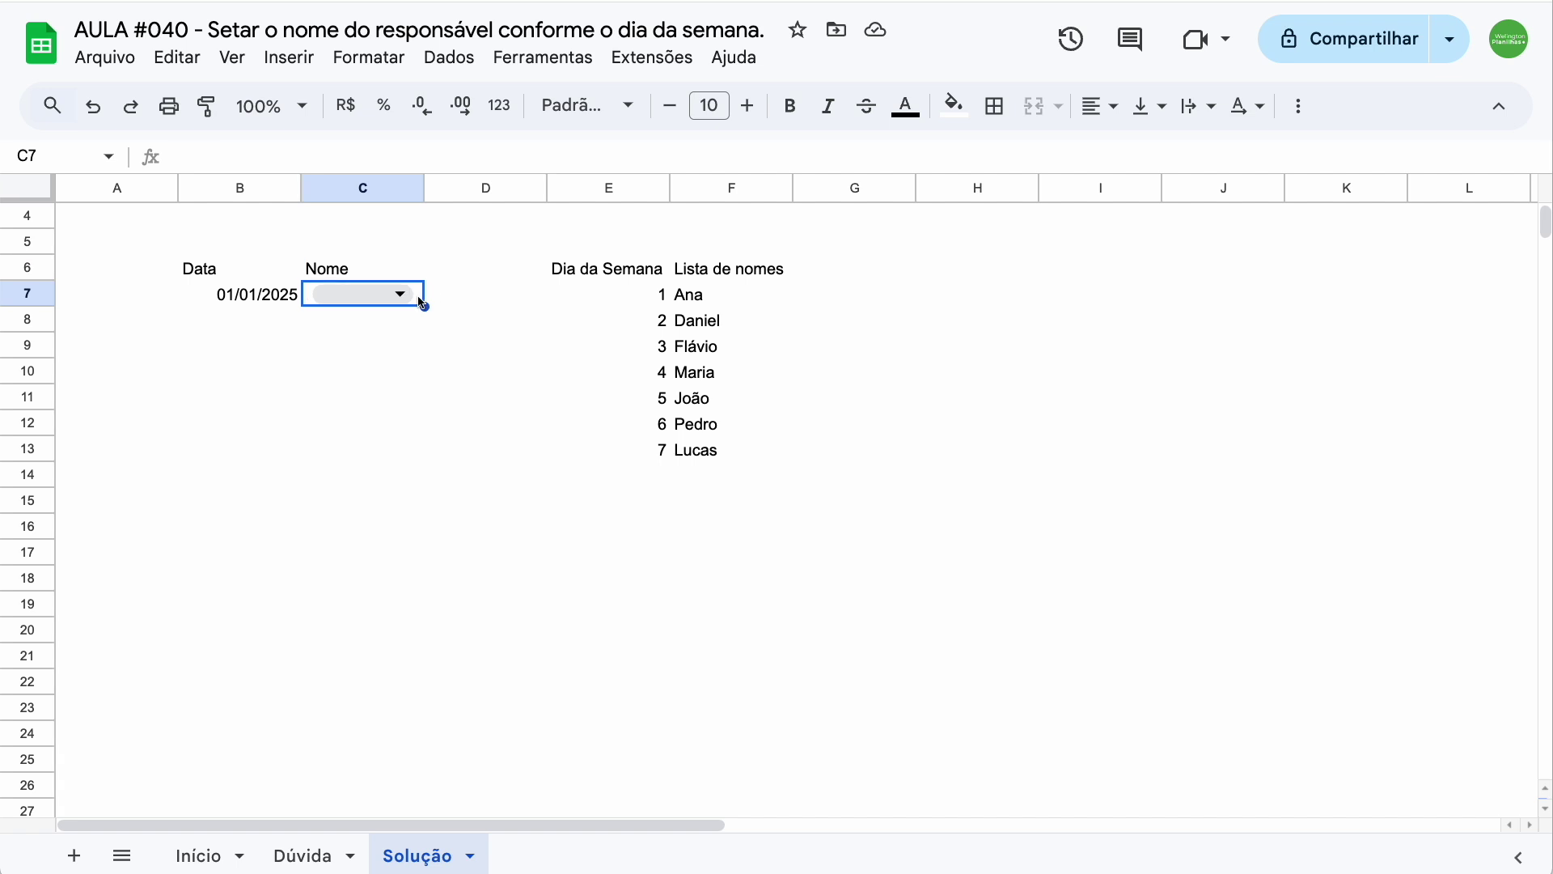
{"action": "left_click", "coordinate": [232, 157]}
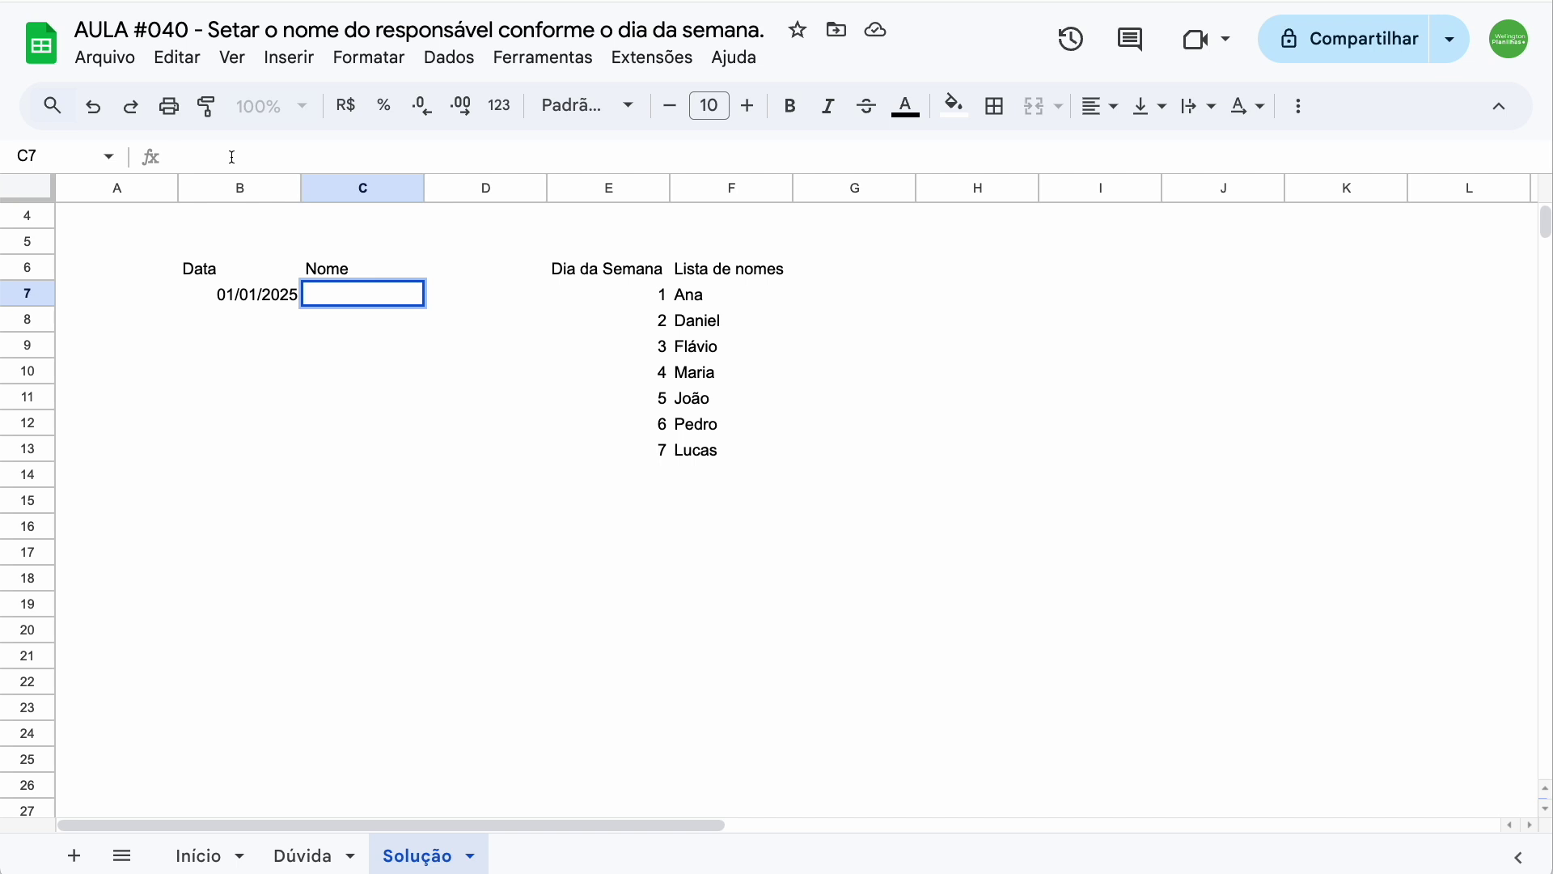
{"action": "key", "text": "ctrl+v"}
{"action": "key", "text": "Return"}
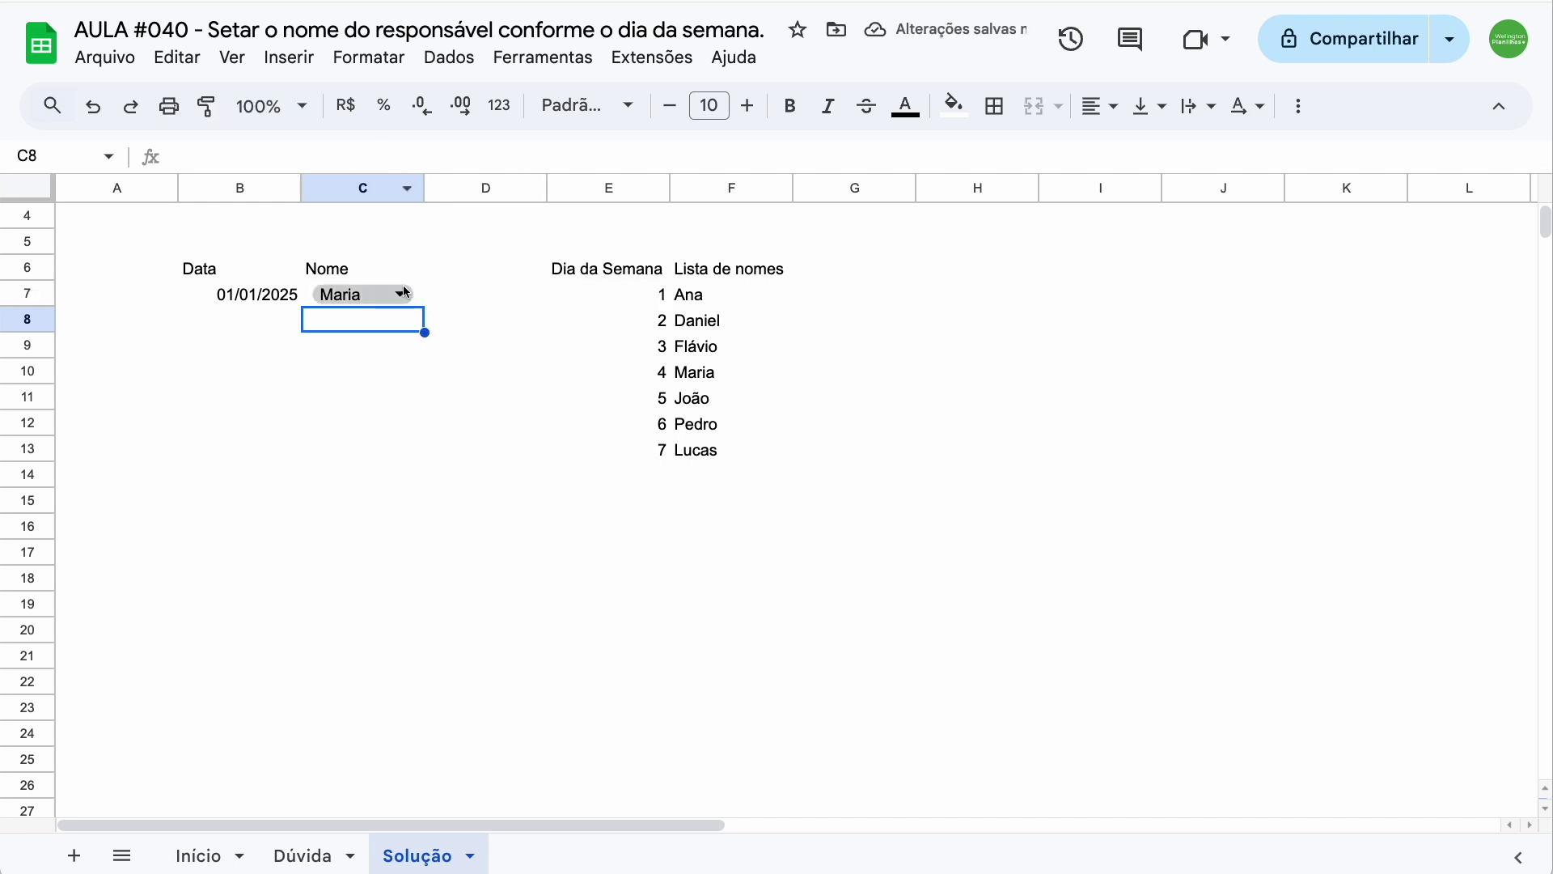
Step: Fill the date and name cells B7:C7 down to row 14 and dismiss the table conversion suggestion
{"action": "left_click_drag", "start_coordinate": [197, 295], "coordinate": [419, 474]}
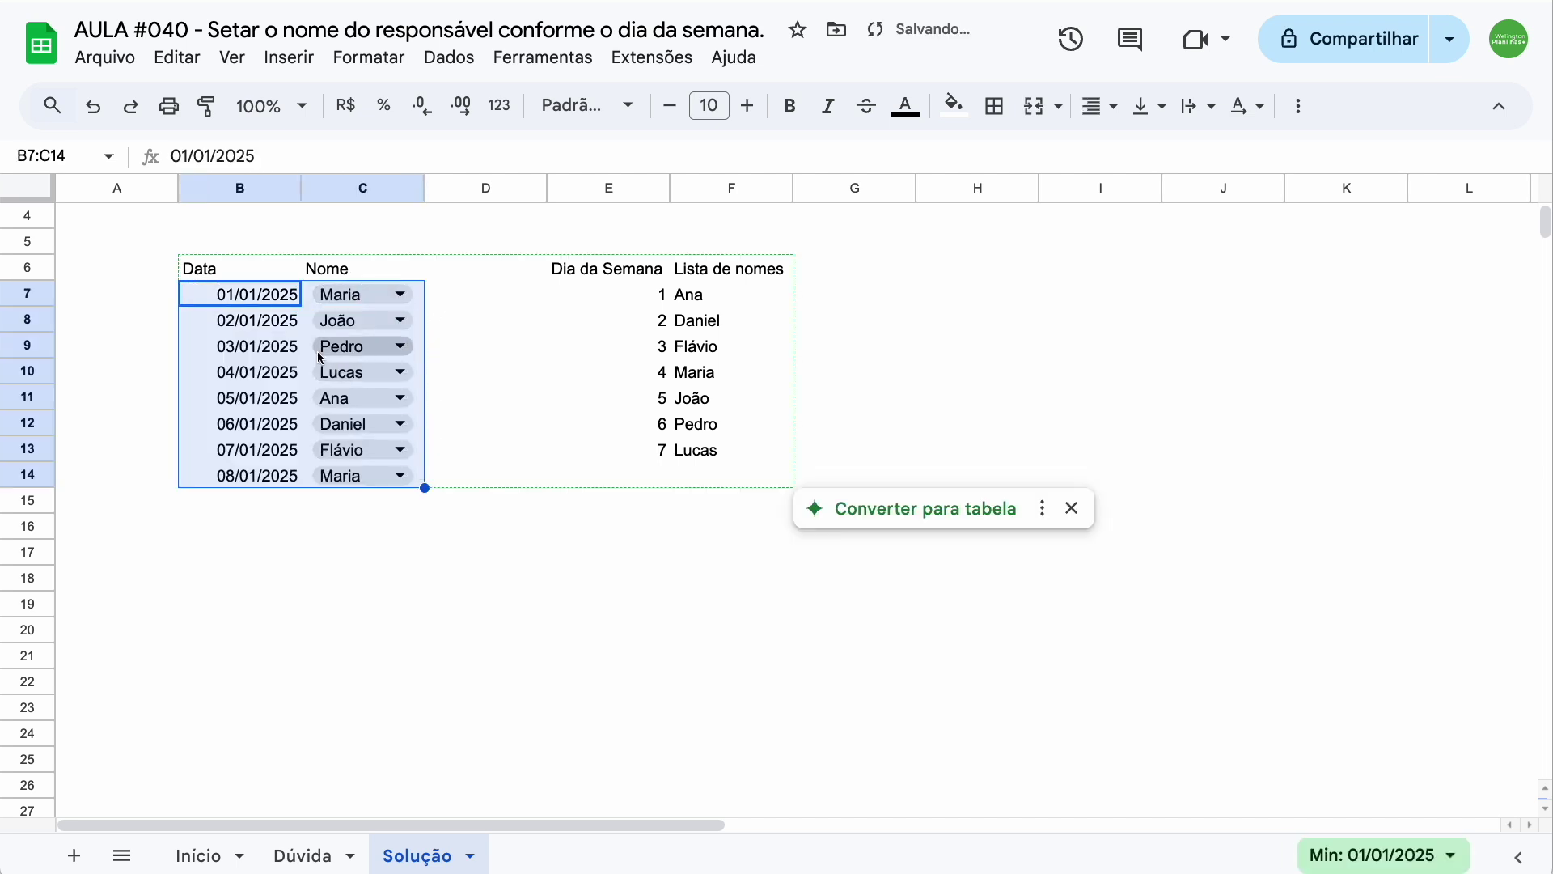
{"action": "left_click", "coordinate": [271, 327]}
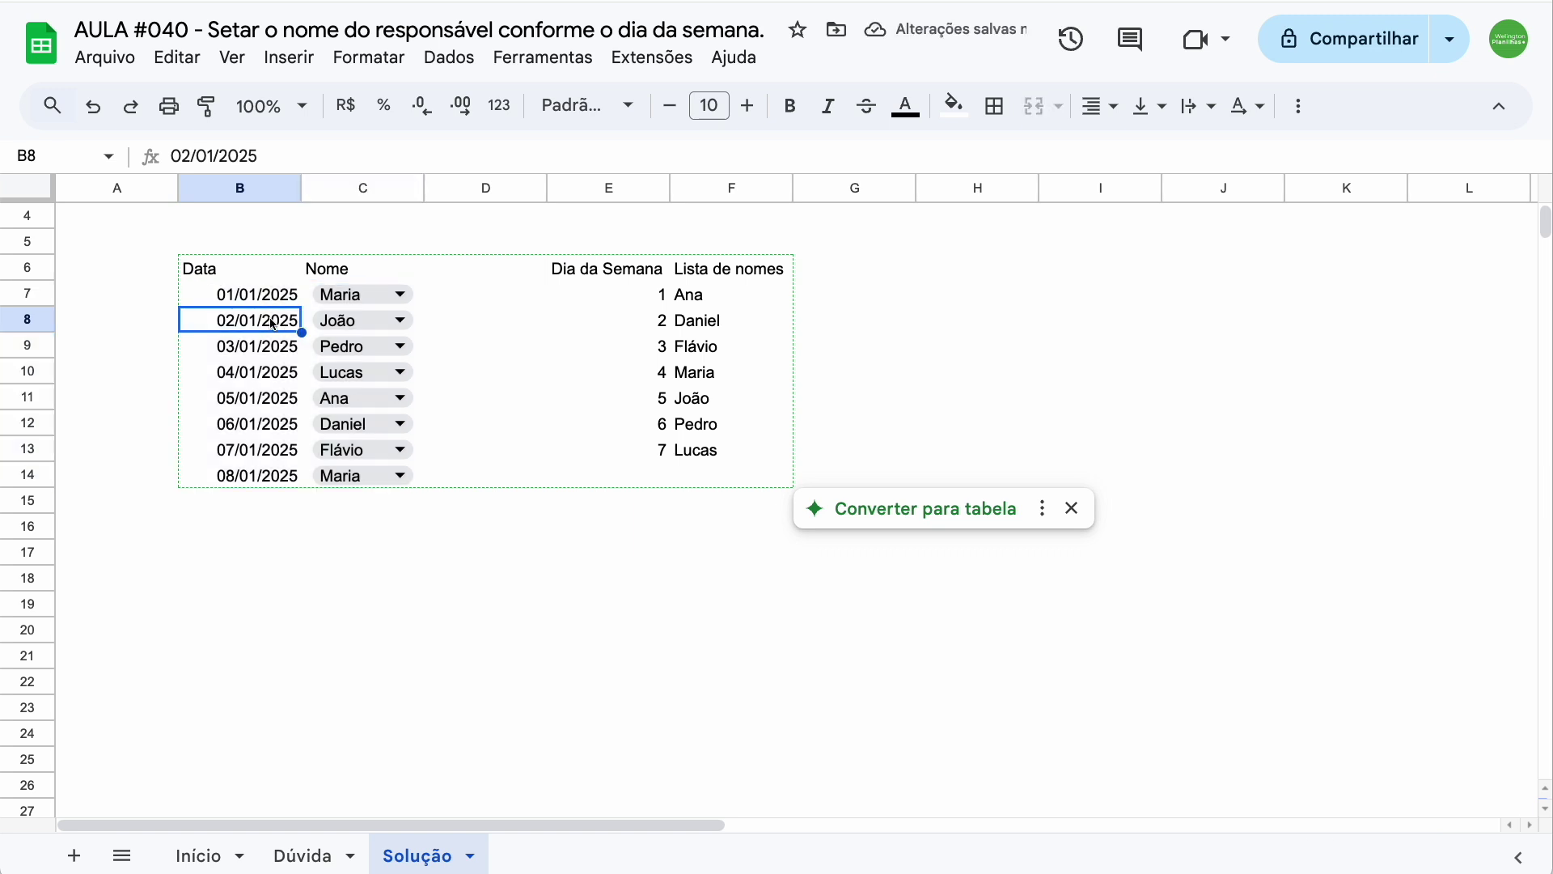
{"action": "left_click", "coordinate": [1071, 509]}
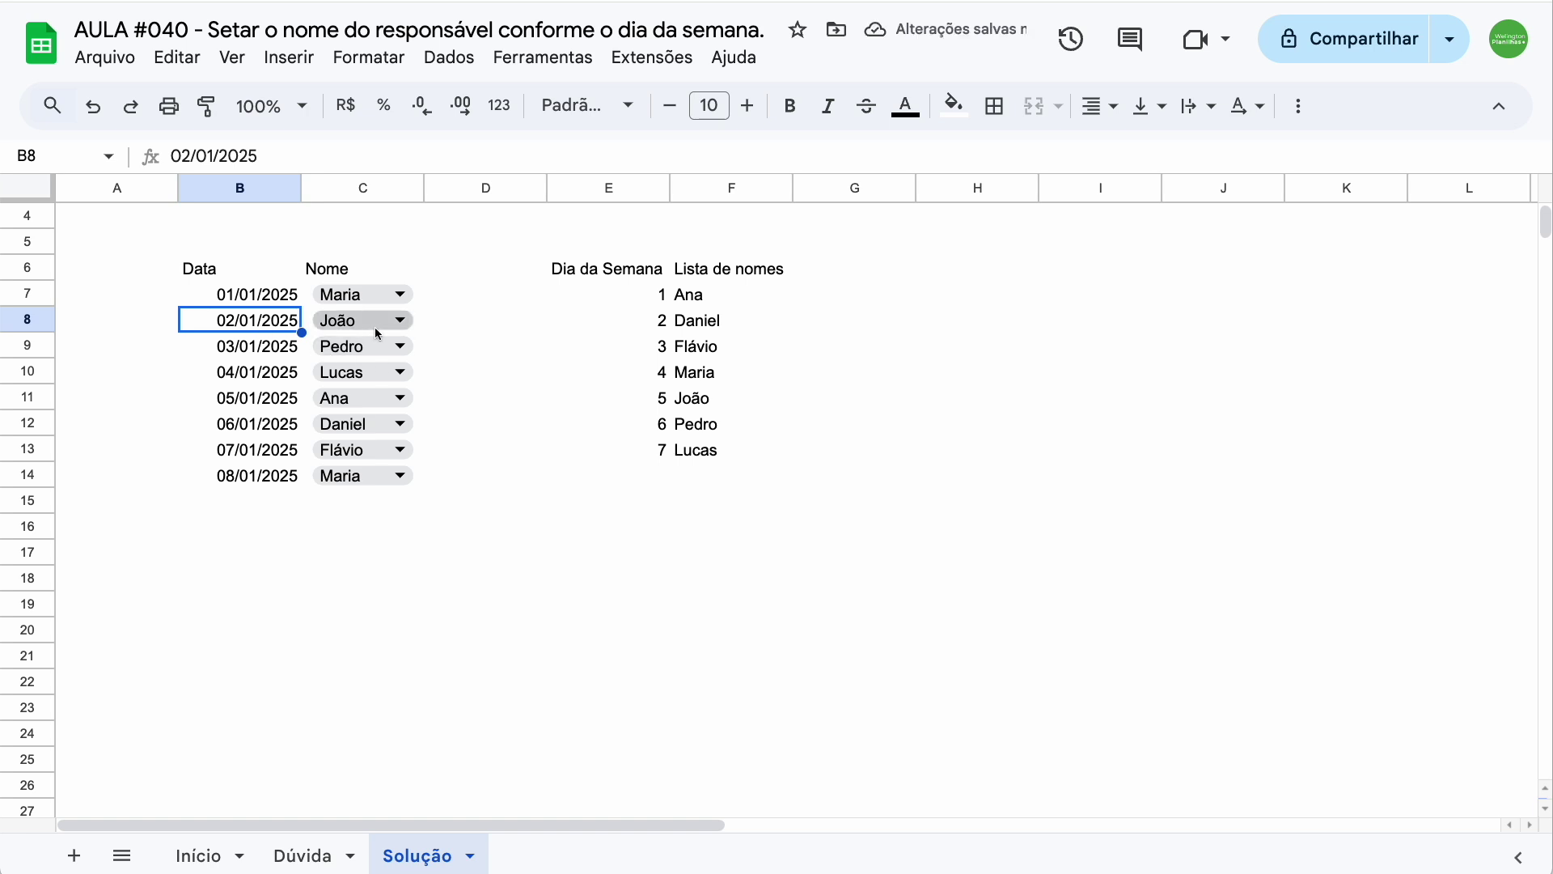
{"action": "double_click", "coordinate": [217, 327]}
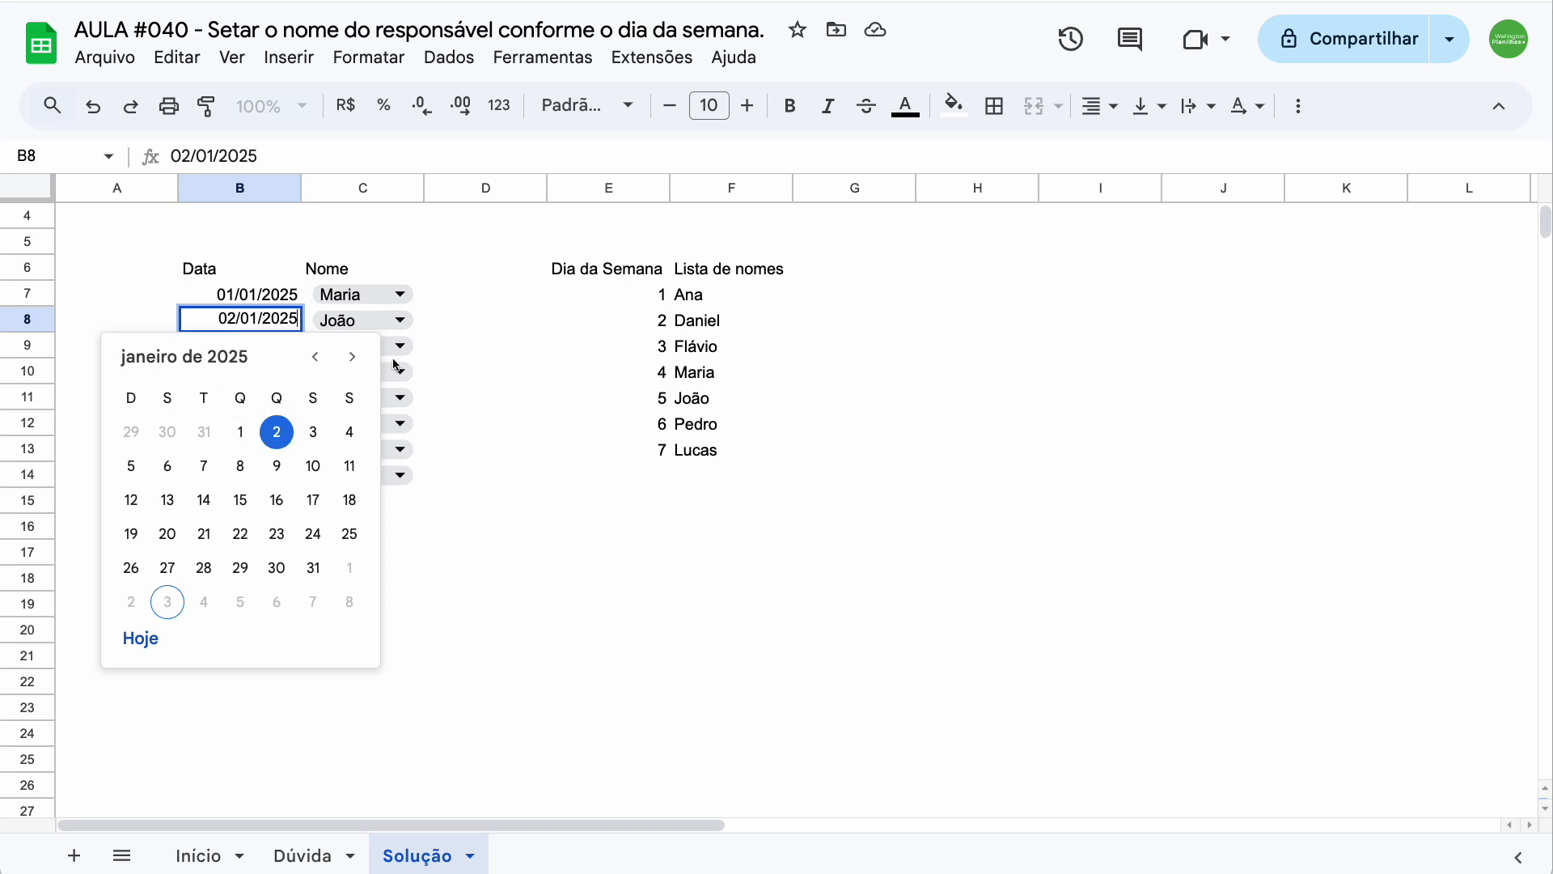
{"action": "left_click", "coordinate": [490, 318]}
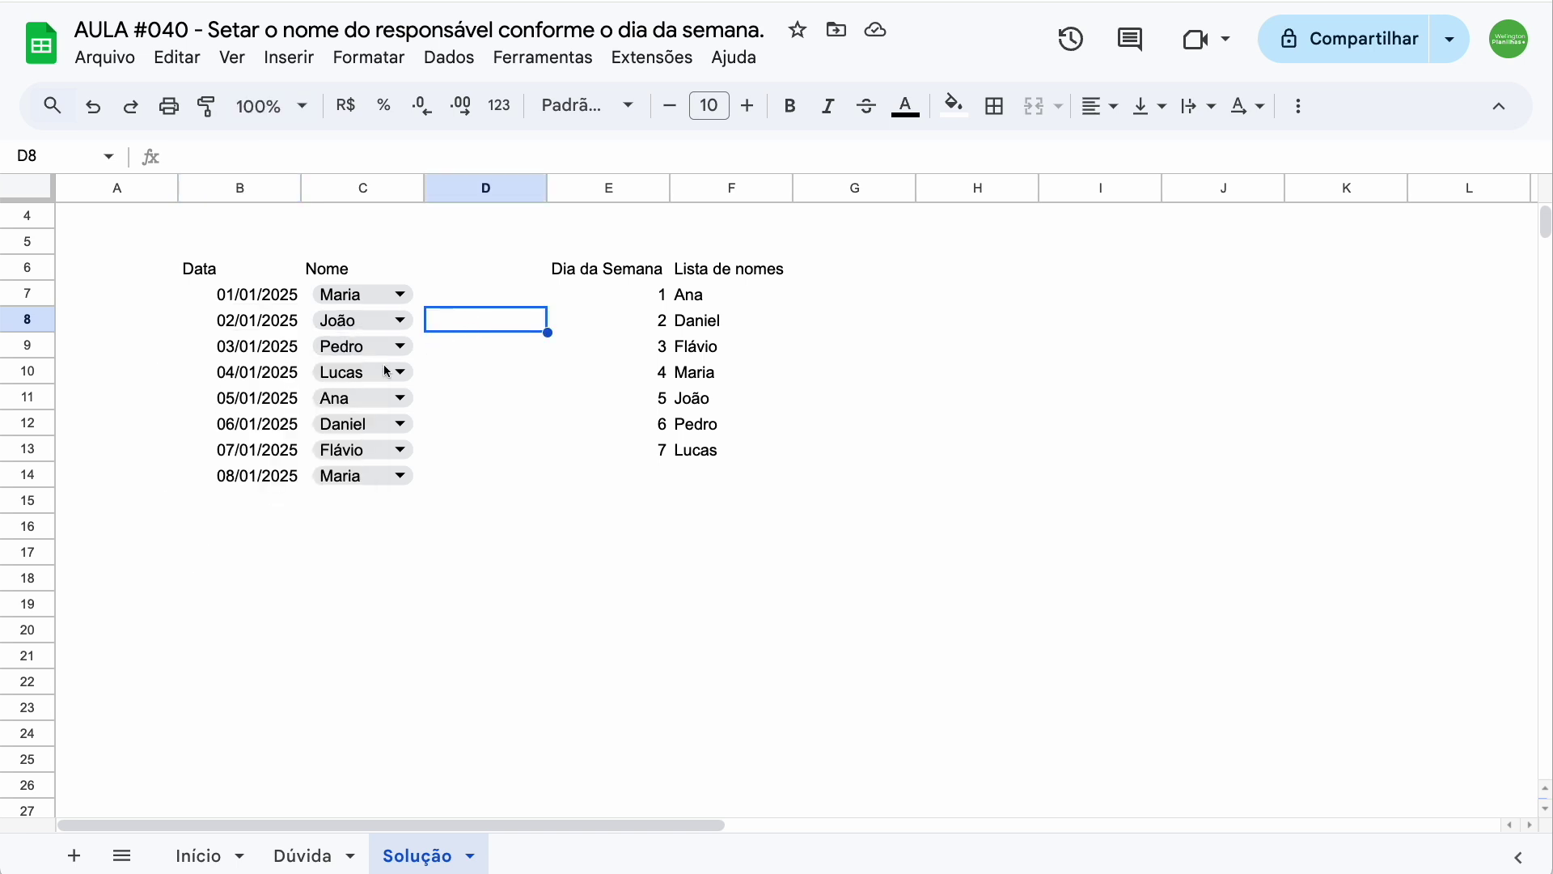
{"action": "left_click", "coordinate": [275, 510]}
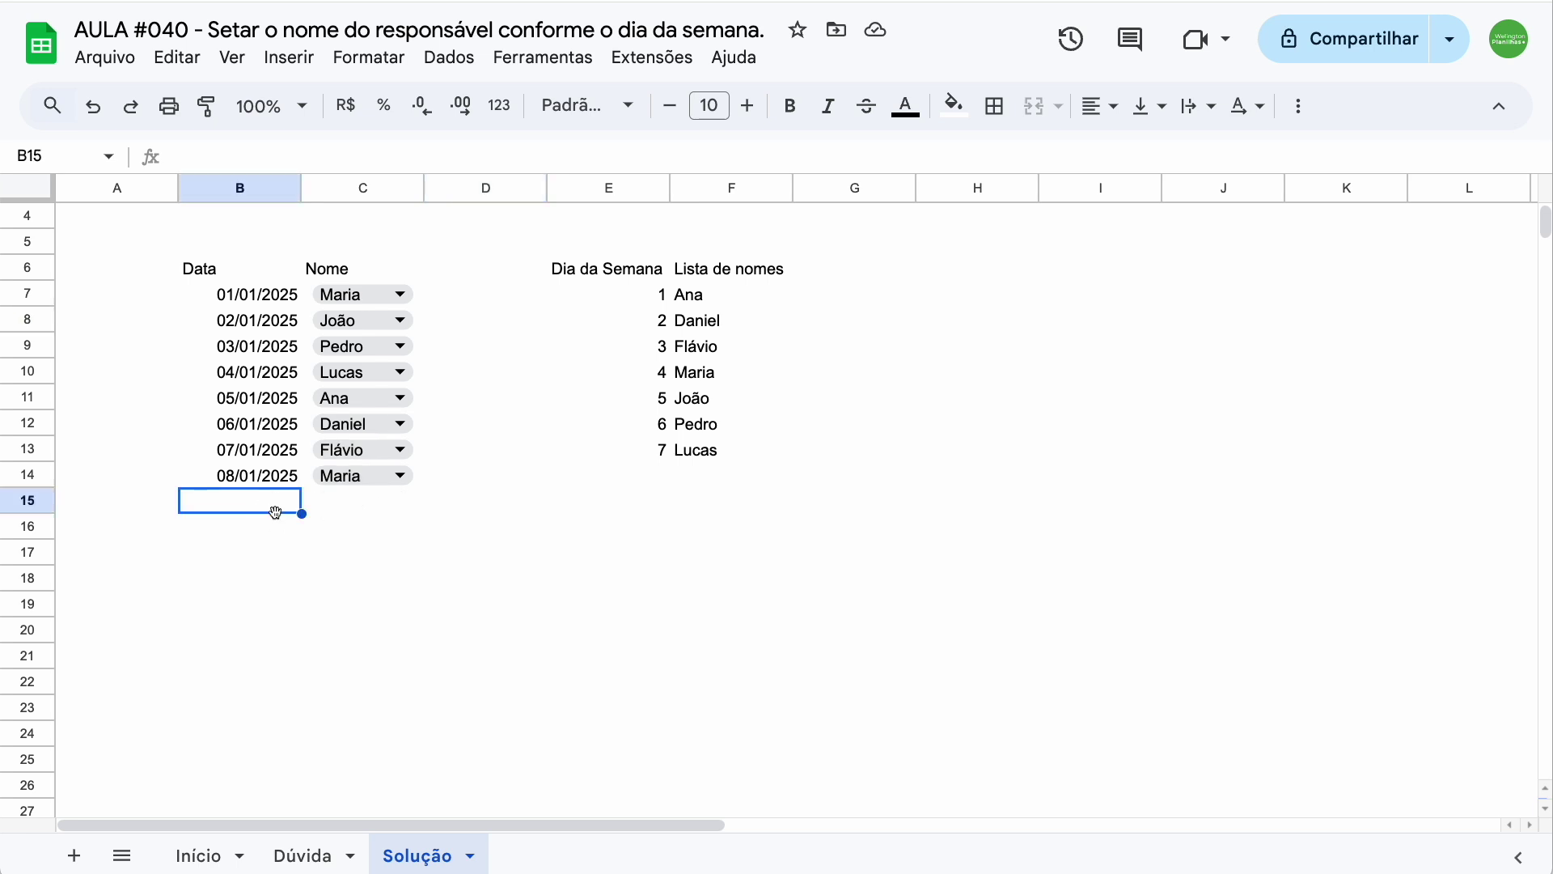
{"action": "scroll", "coordinate": [364, 453], "scroll_direction": "up", "scroll_amount": 1}
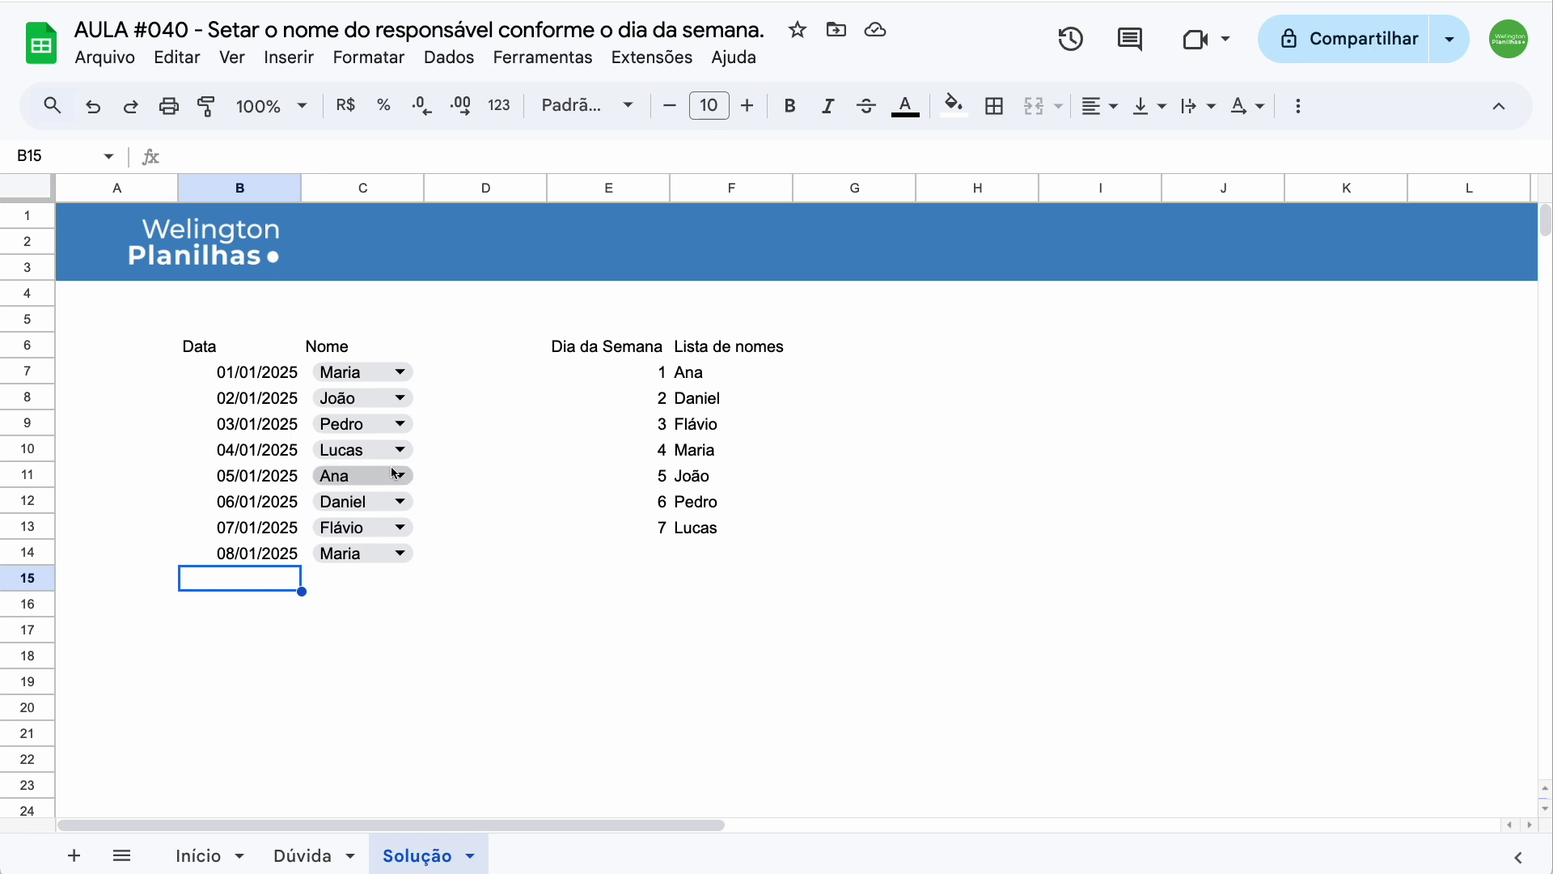